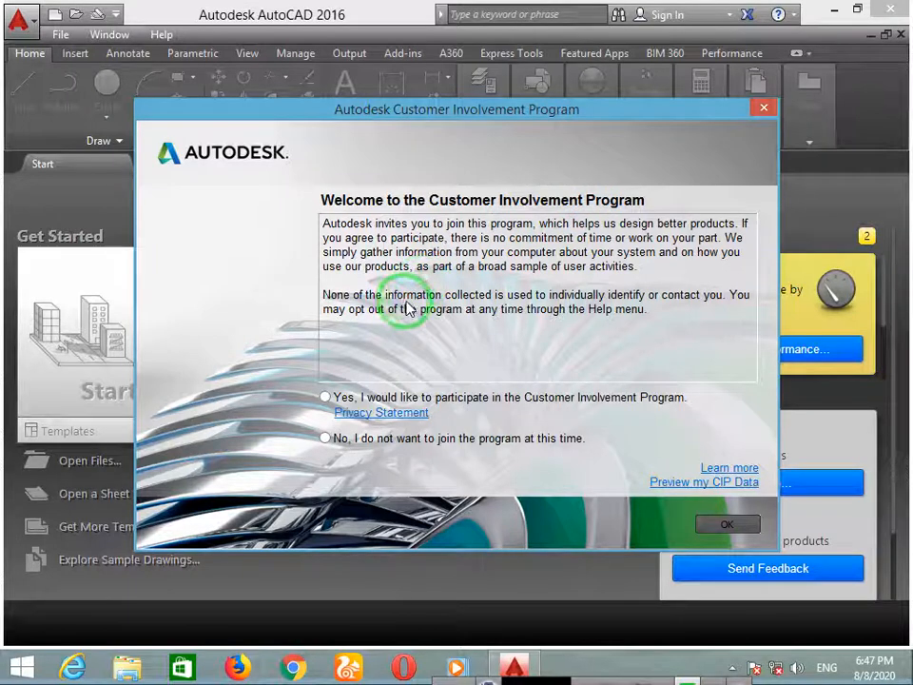
# Decline the Customer Involvement Program and open the drawing My YouTube Work from the Documents folder.
pyautogui.click(327, 439)
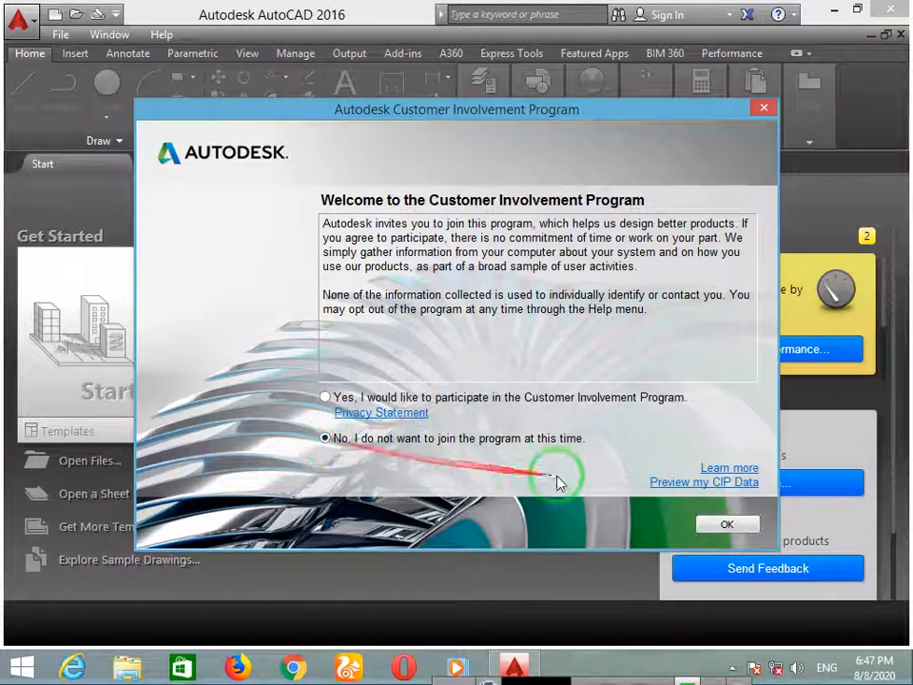
pyautogui.click(717, 529)
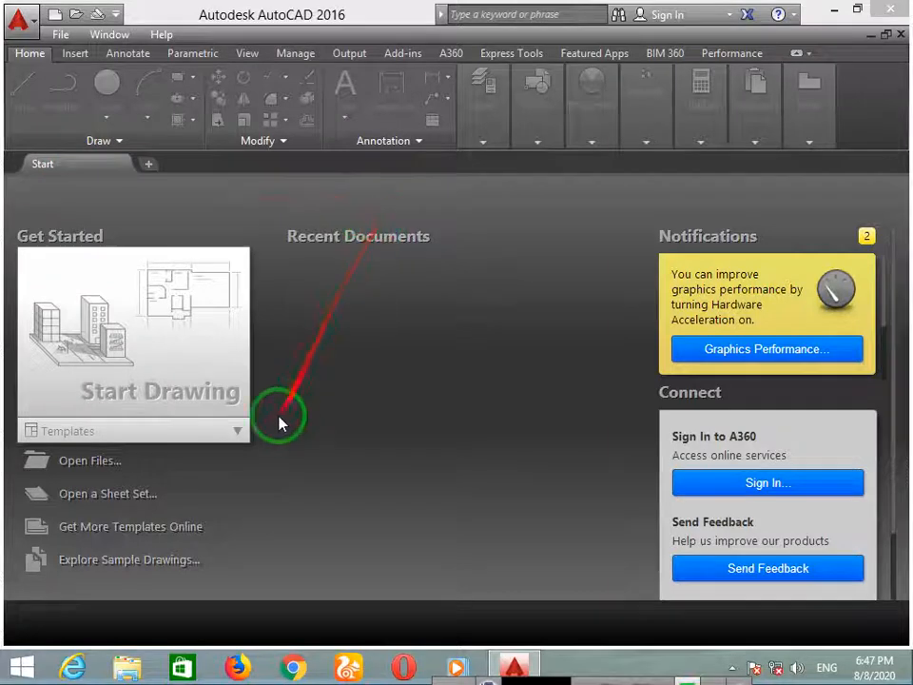
pyautogui.click(20, 22)
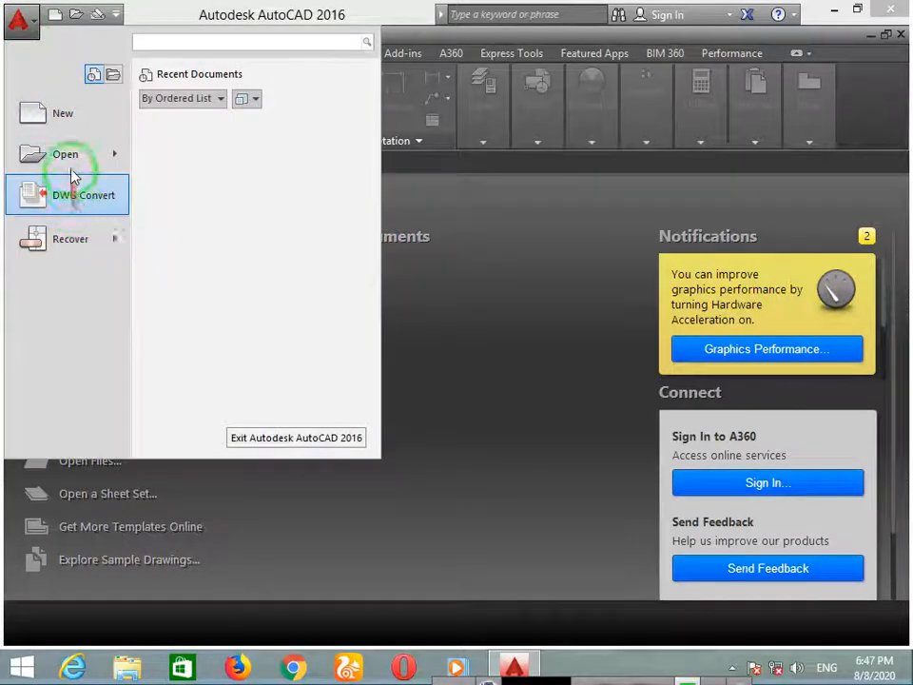
pyautogui.moveTo(74, 169)
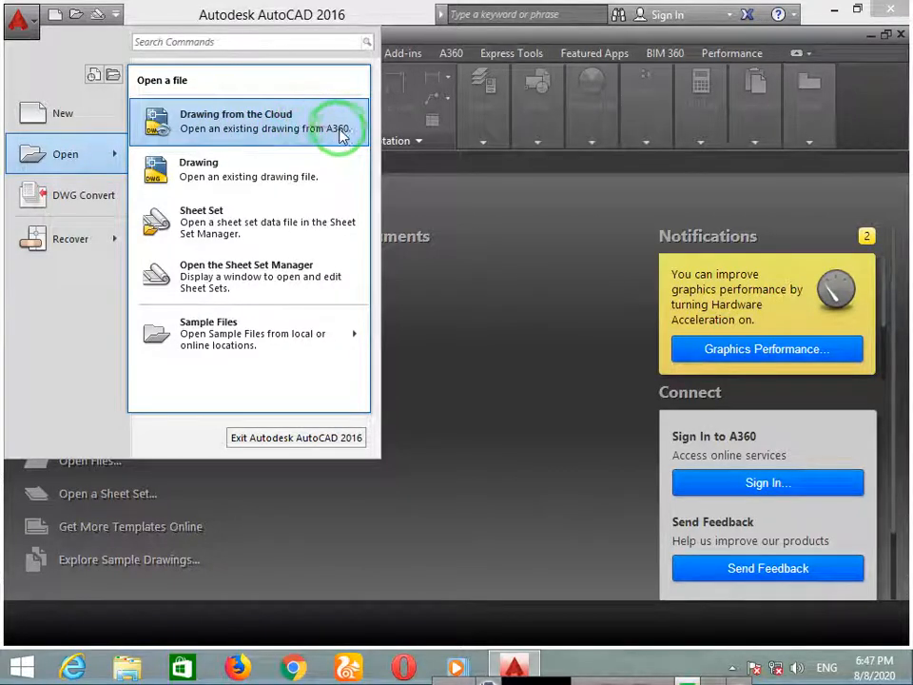
pyautogui.click(338, 176)
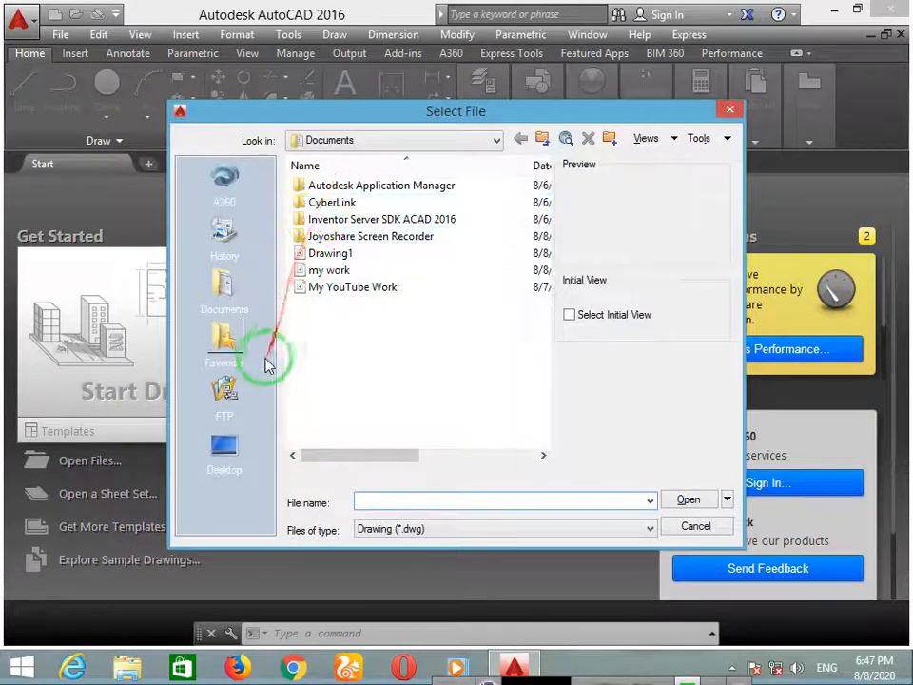
pyautogui.doubleClick(330, 288)
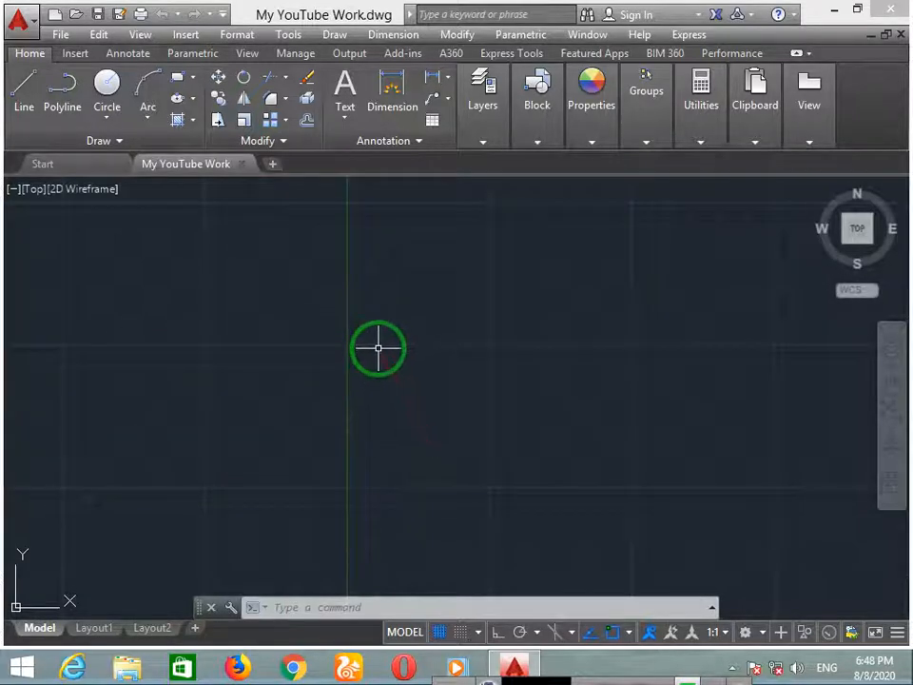
pyautogui.click(416, 267)
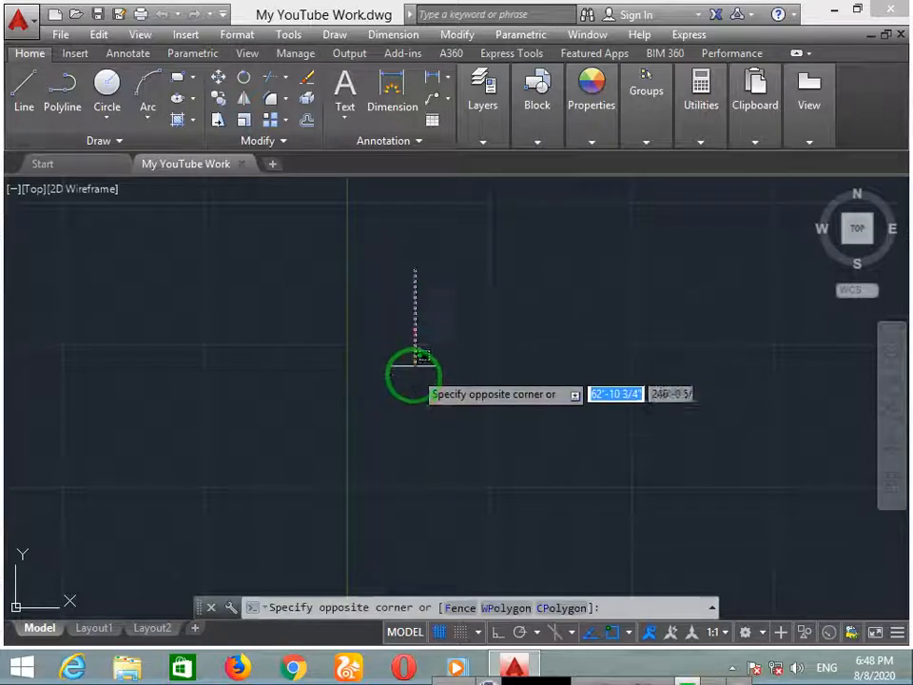
pyautogui.click(340, 442)
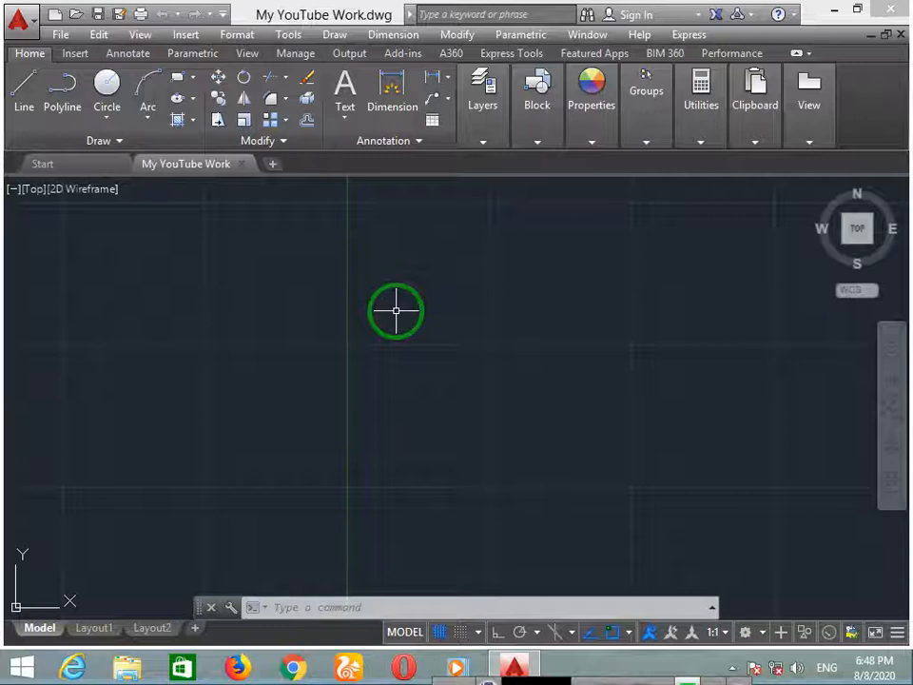
# Draw a vertical line 200' long, running straight down beside the green Y axis with Ortho on.
pyautogui.write('l')
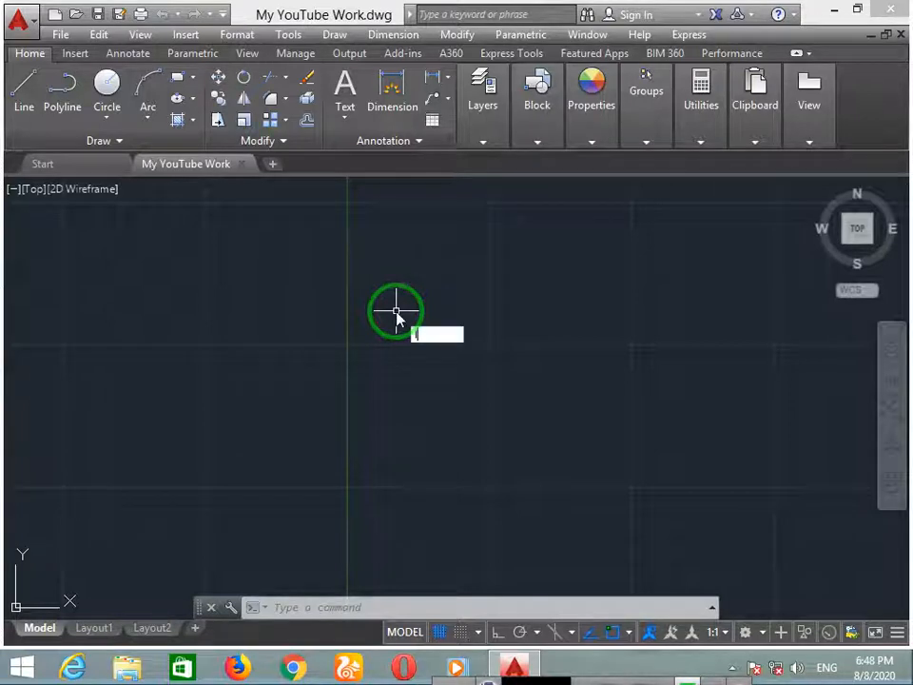
pyautogui.press('Return')
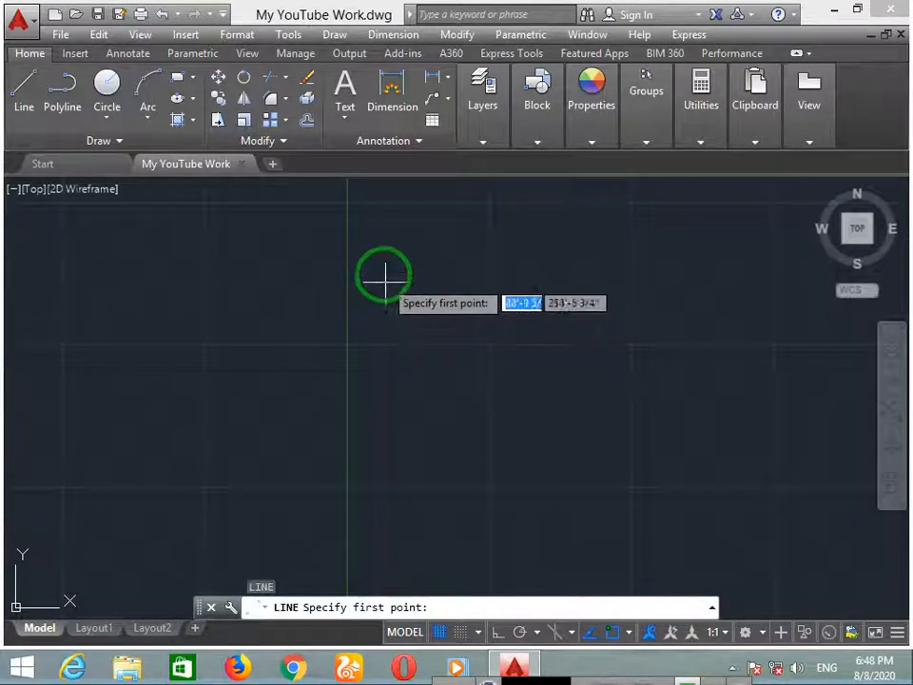
pyautogui.click(370, 231)
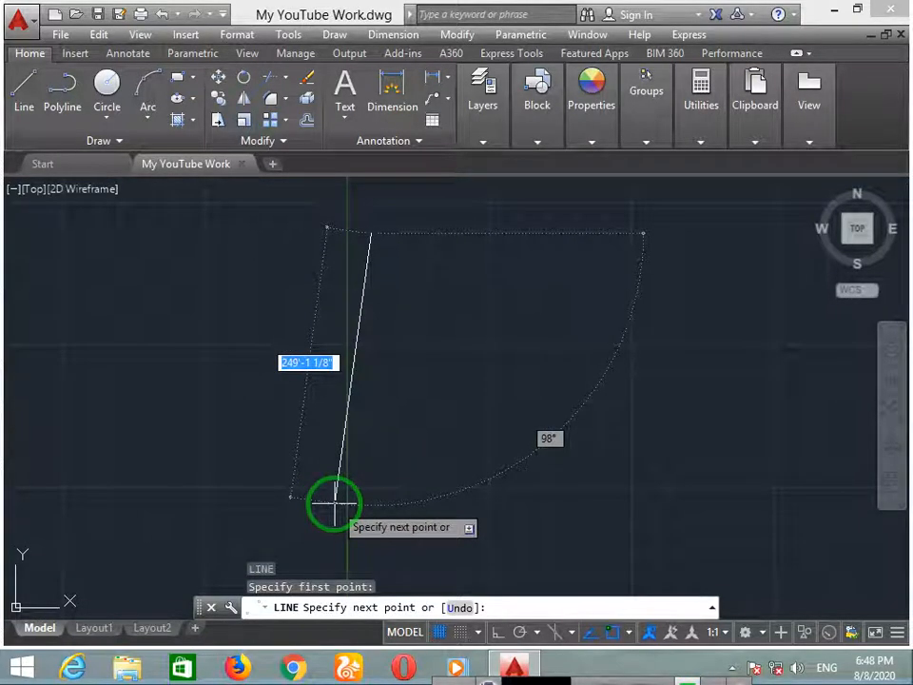
pyautogui.press('F8')
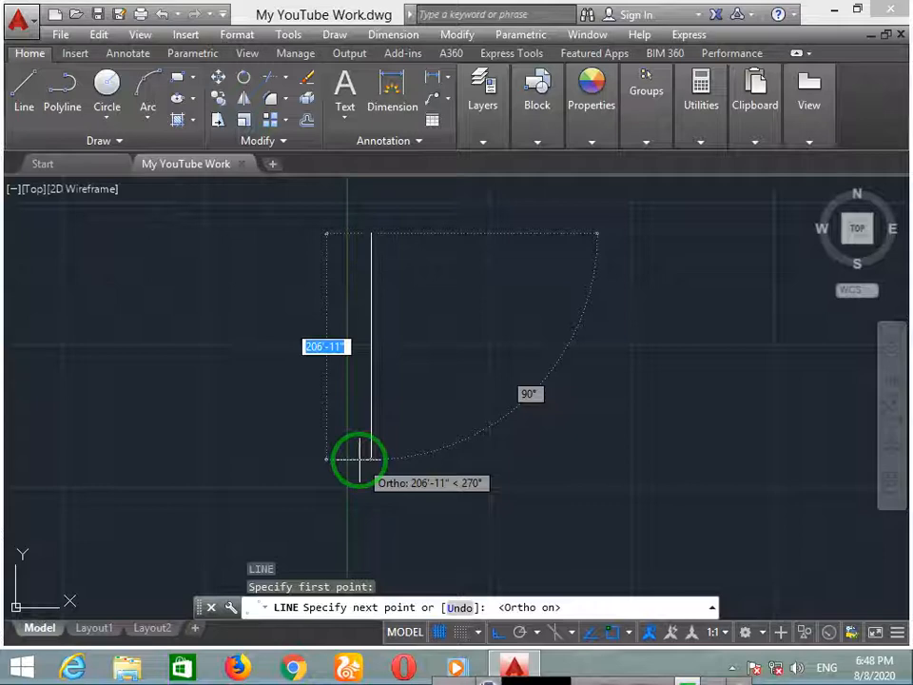
pyautogui.write('200')
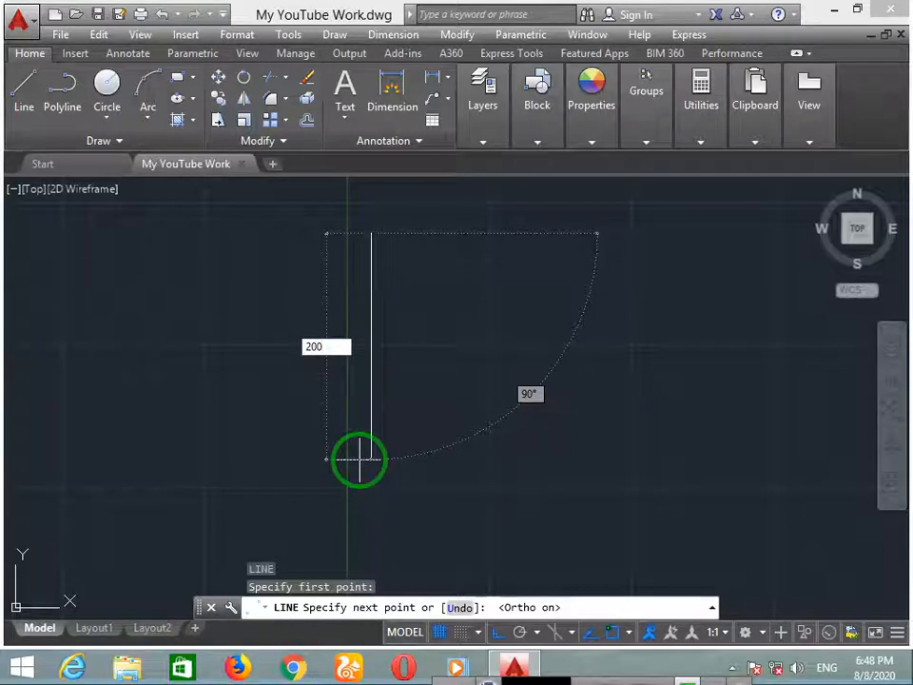
pyautogui.press('Return')
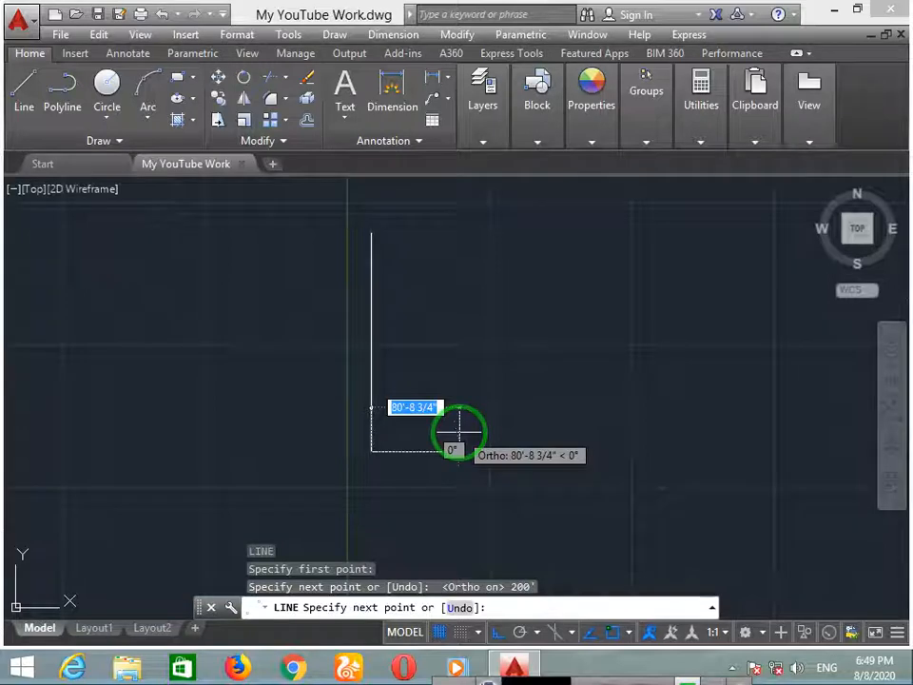
pyautogui.press('Return')
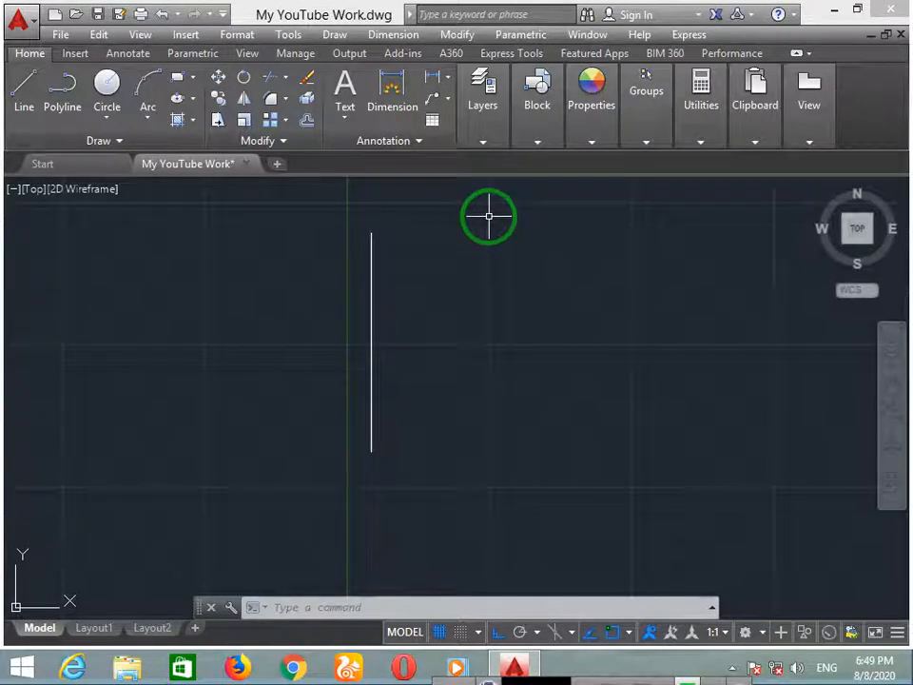
# Select the vertical line, trying both crossing and window selections around it.
pyautogui.click(490, 217)
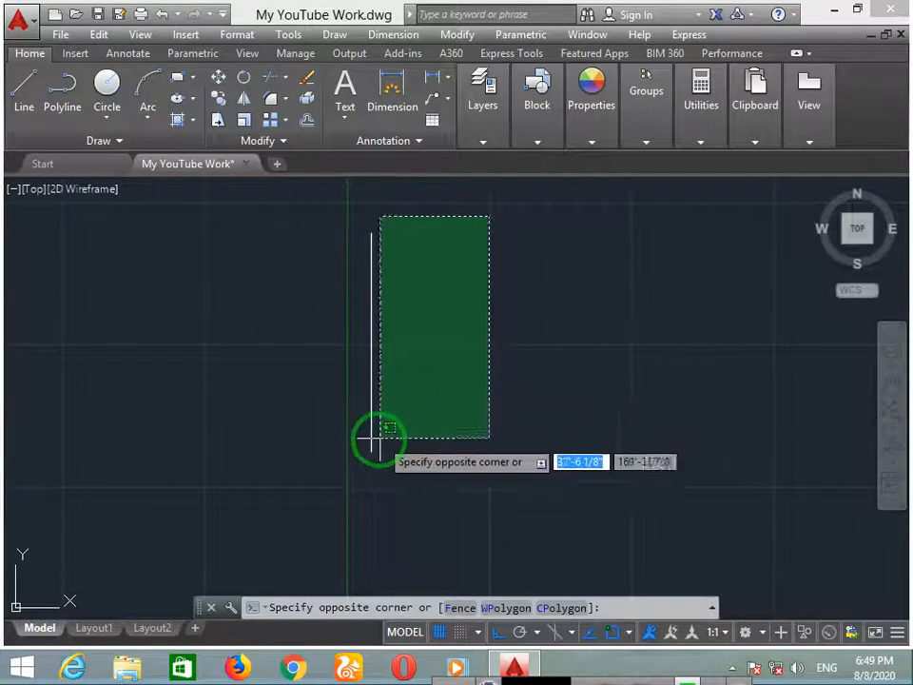
pyautogui.click(314, 482)
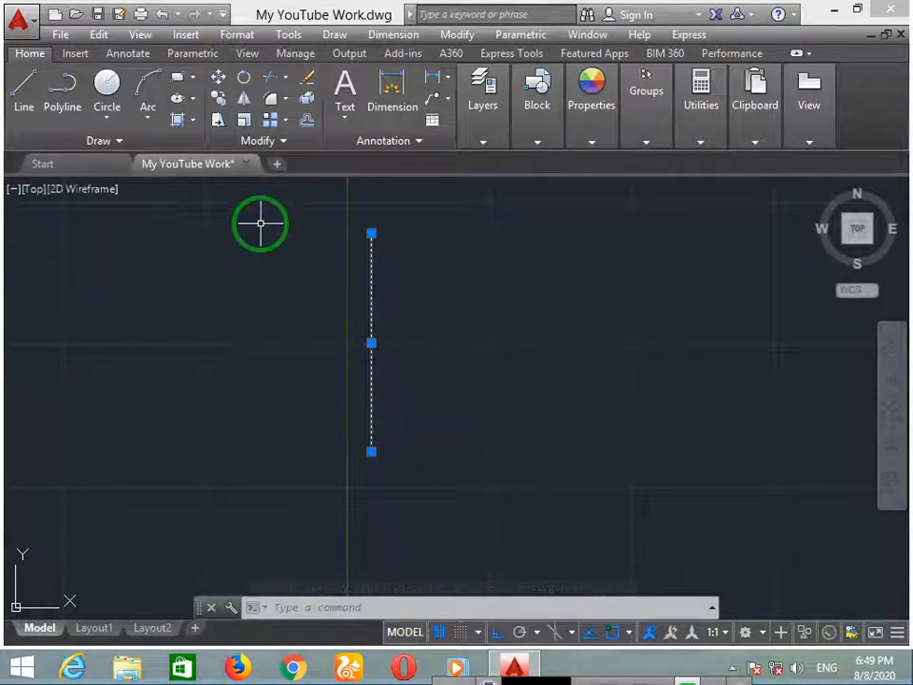
pyautogui.click(194, 218)
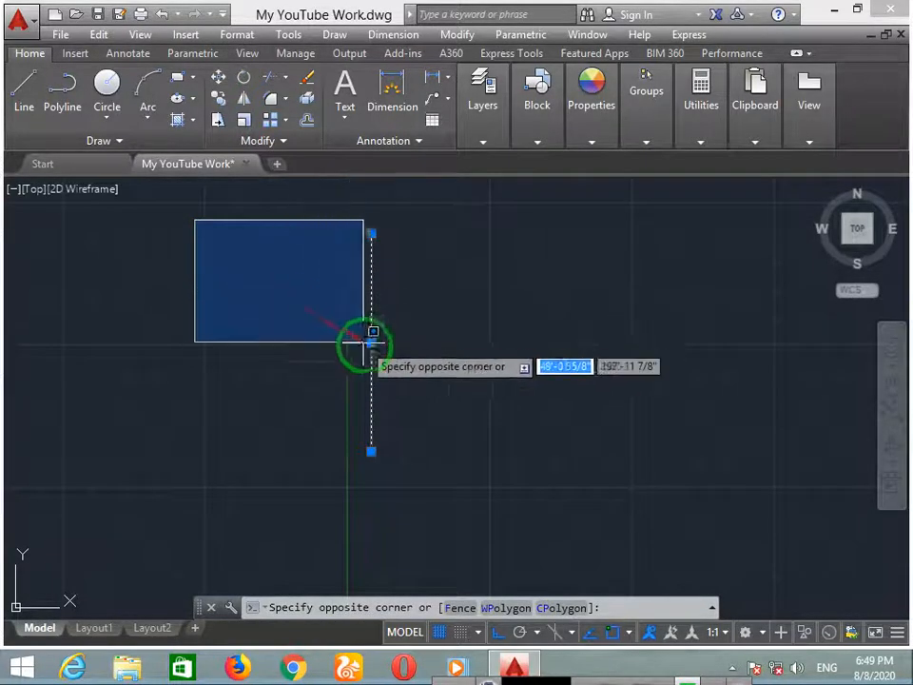
pyautogui.click(426, 477)
pyautogui.moveTo(233, 196); pyautogui.dragTo(324, 312)
pyautogui.moveTo(203, 220); pyautogui.dragTo(439, 477)
pyautogui.click(450, 228)
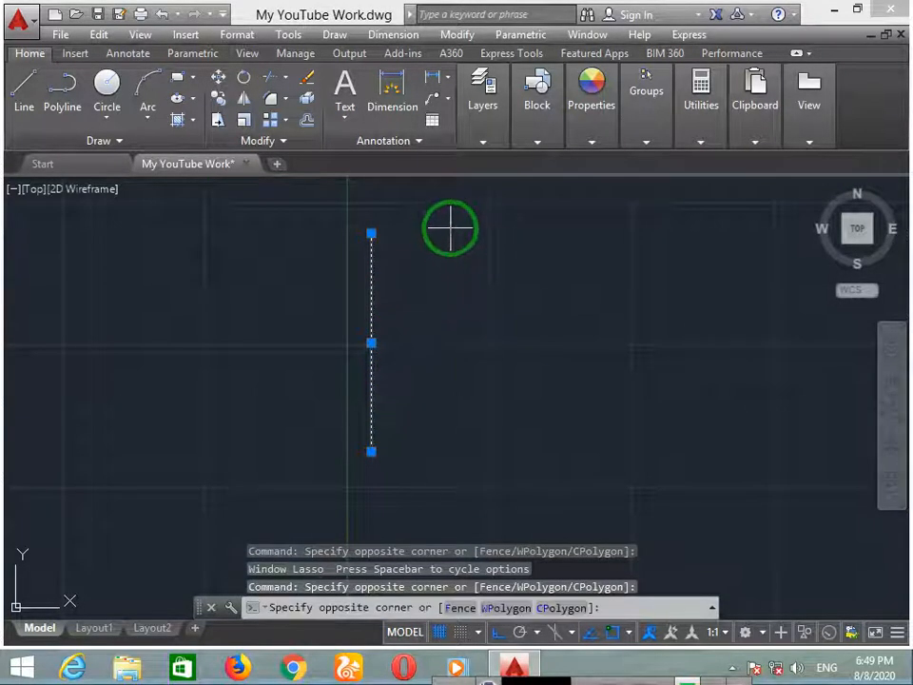
pyautogui.click(279, 466)
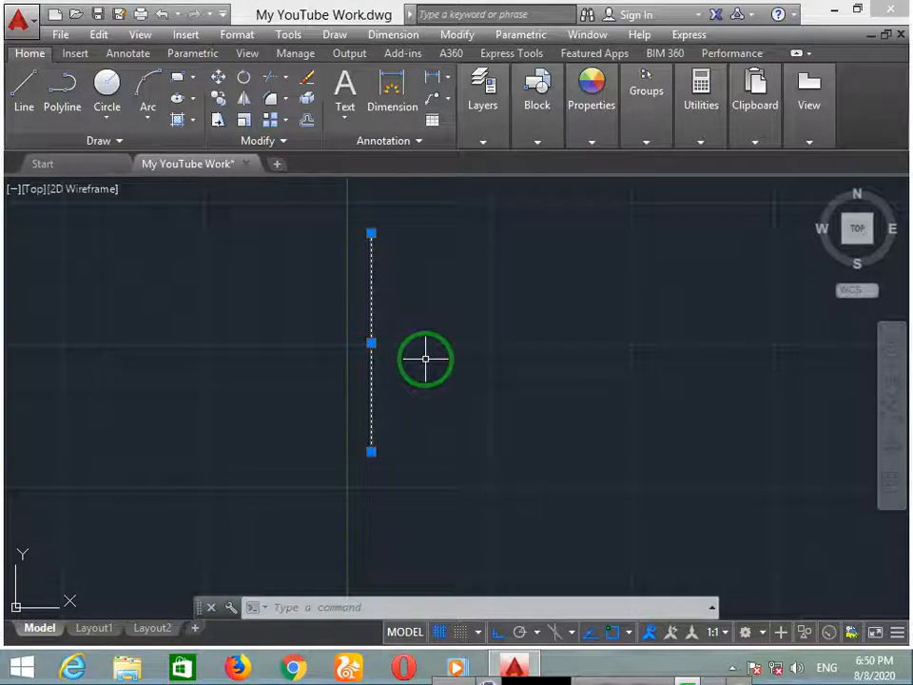
# Move the selected line by its midpoint with Ortho off to the other side of the green Y axis.
pyautogui.write('m')
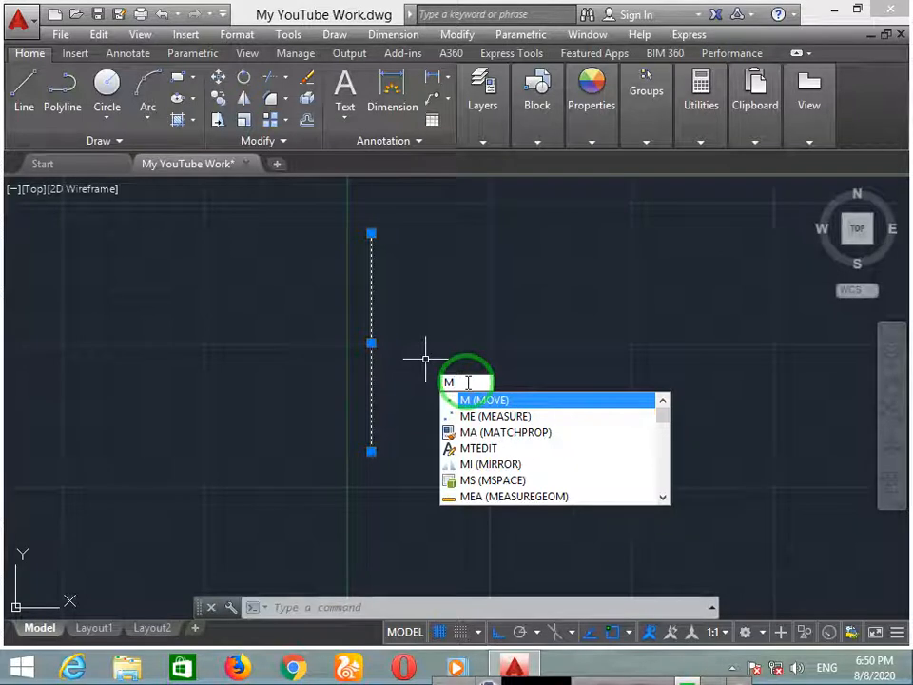
pyautogui.press('Return')
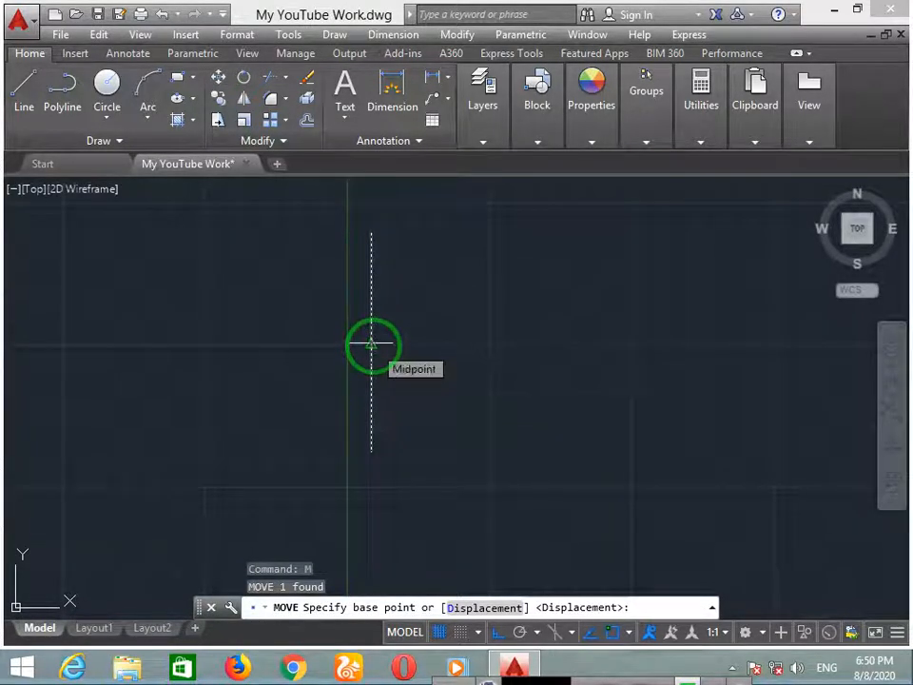
pyautogui.click(371, 342)
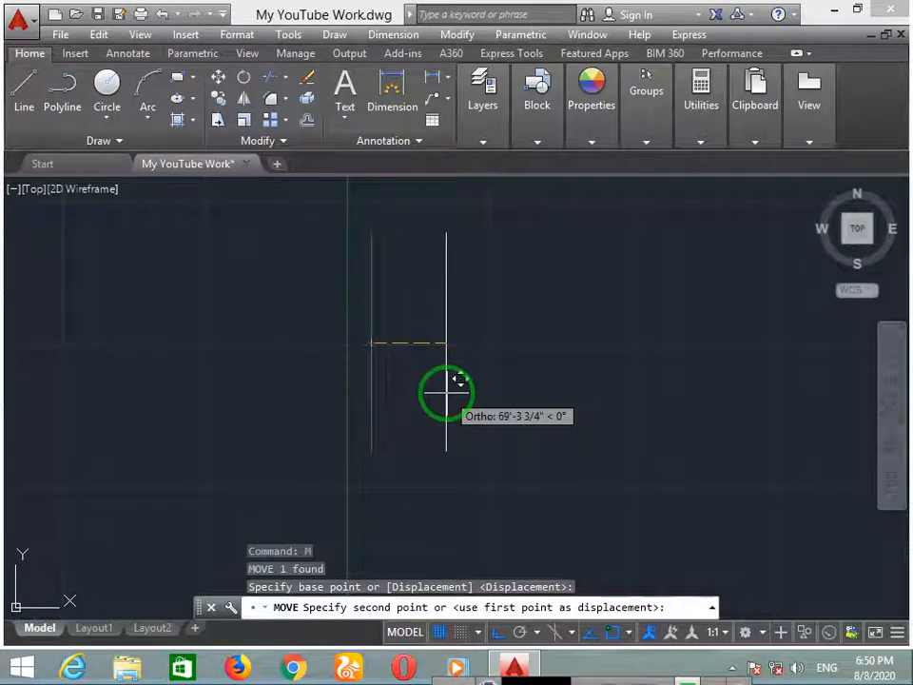
pyautogui.press('F8')
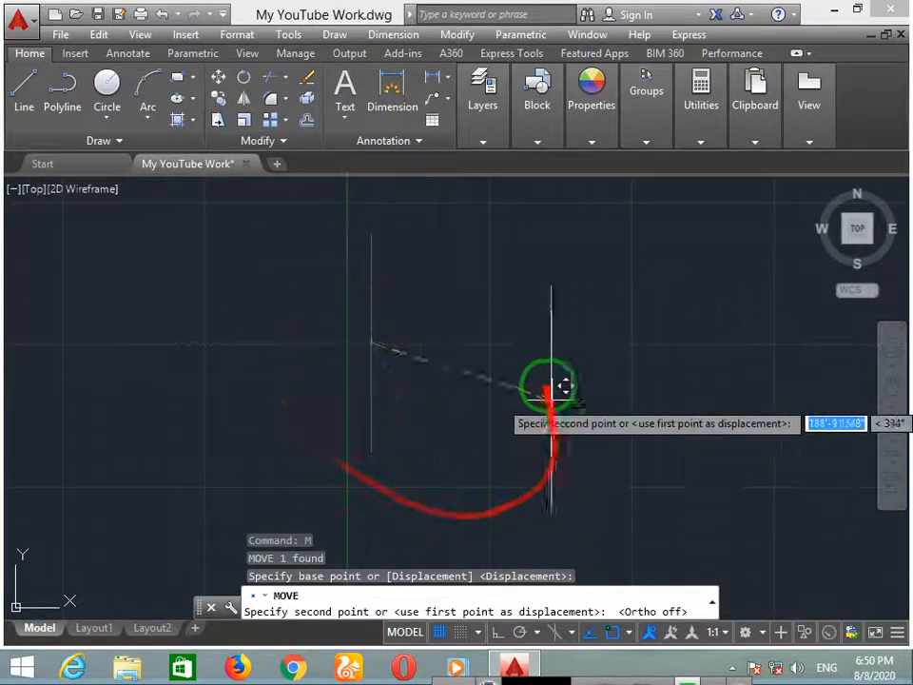
pyautogui.click(240, 389)
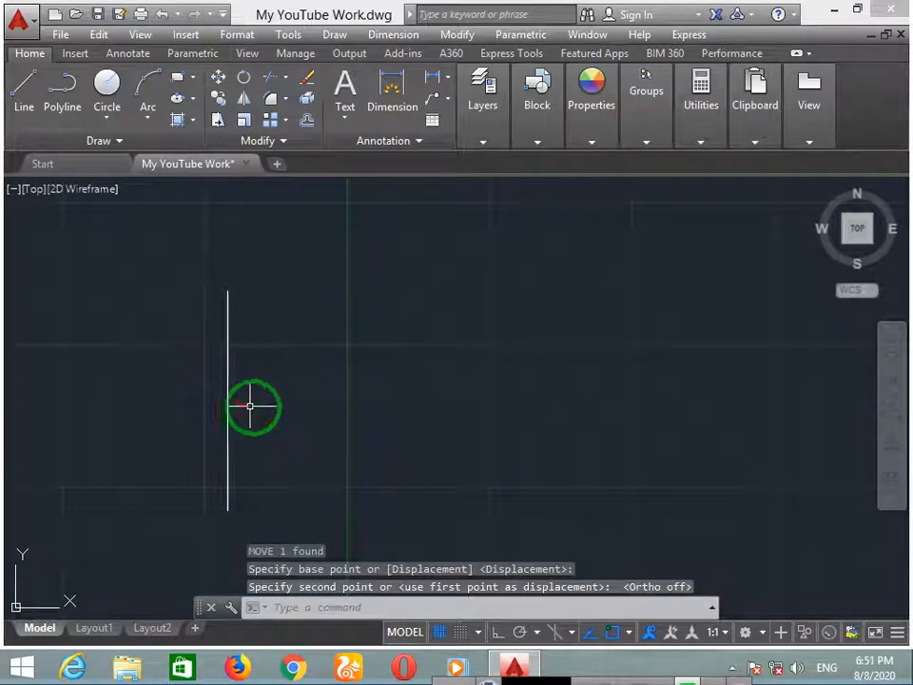
# Move the line again with its midpoint as base point, using that first point as the displacement.
pyautogui.press('Return')
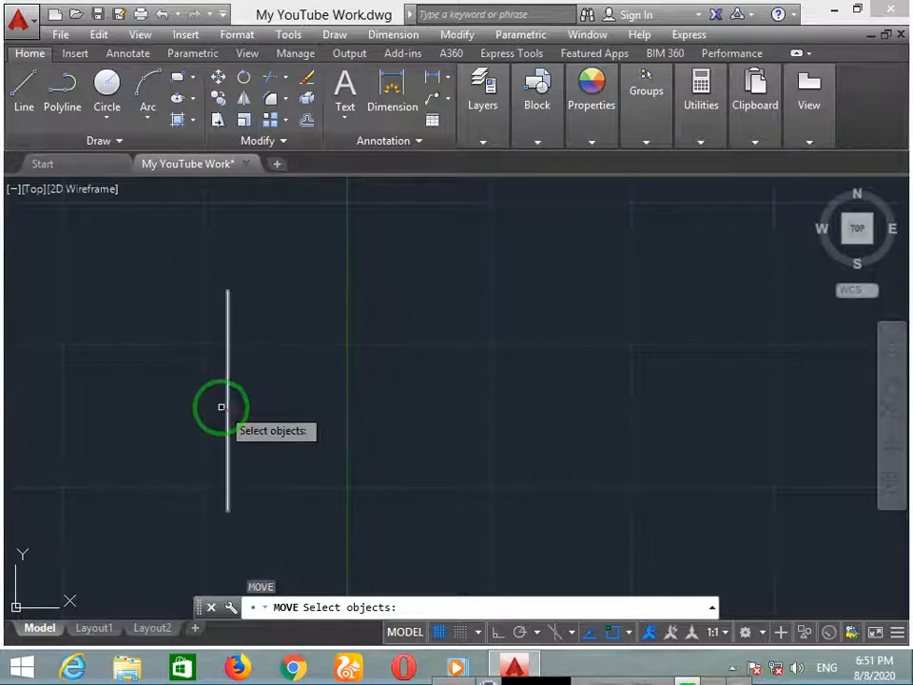
pyautogui.click(229, 407)
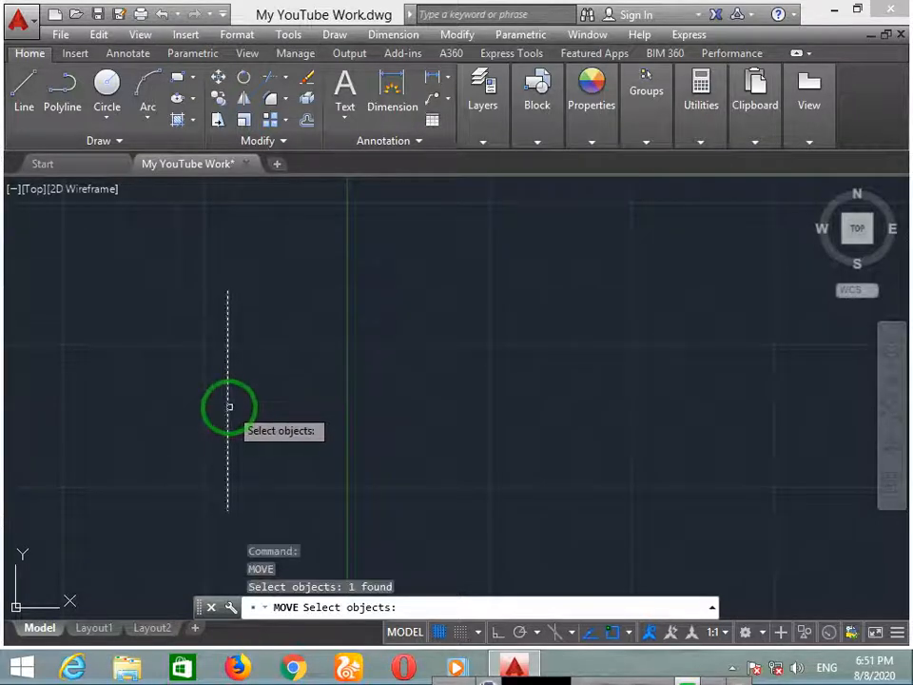
pyautogui.press('Return')
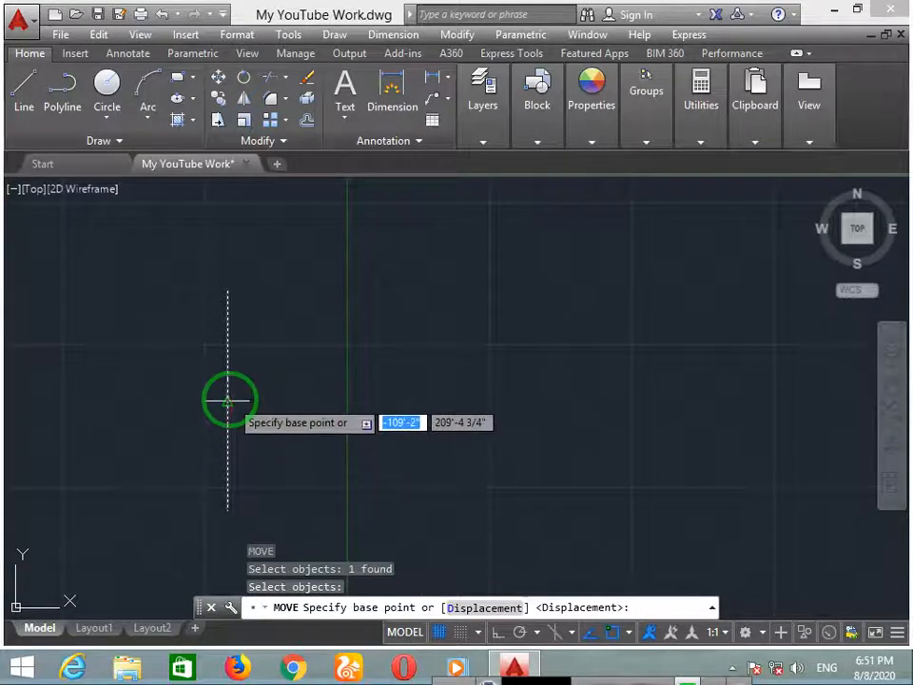
pyautogui.click(227, 403)
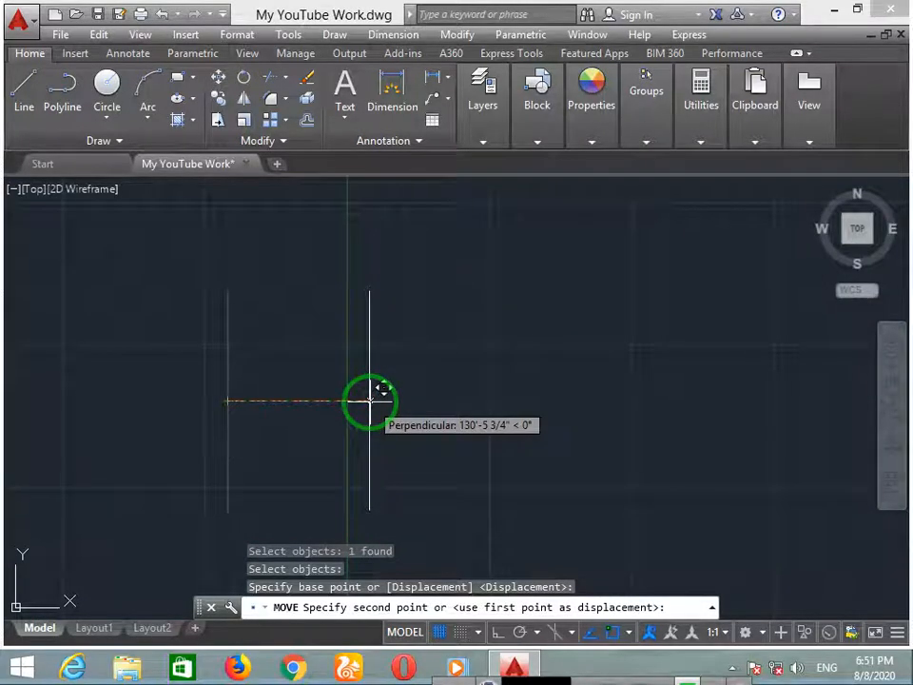
pyautogui.click(370, 401)
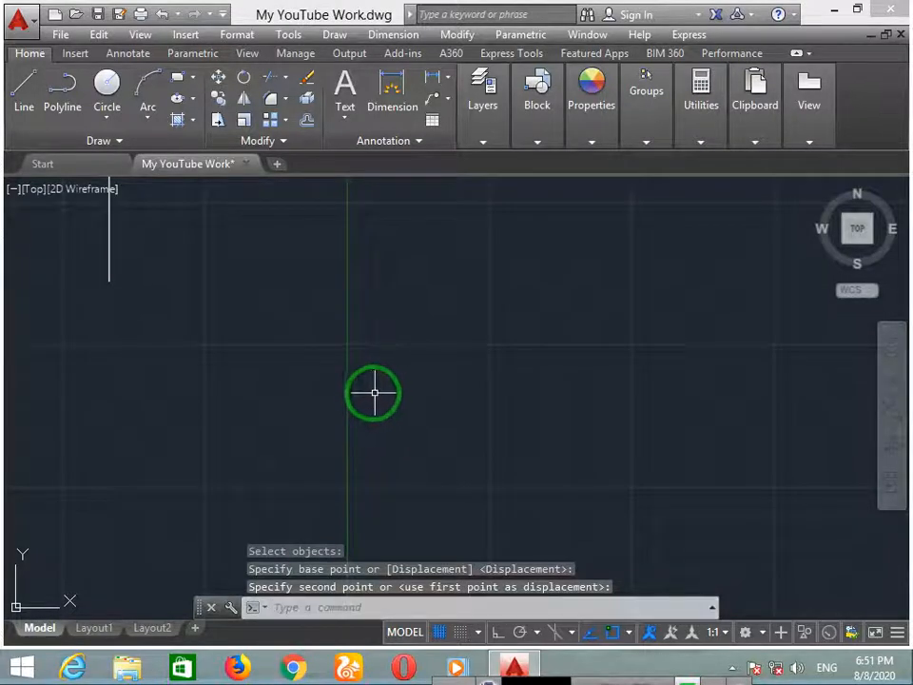
# Move the vertical line by its midpoint a short distance horizontally towards the green Y axis, with Ortho on.
pyautogui.moveTo(346, 377)
pyautogui.mouseDown()
pyautogui.moveTo(202, 306)
pyautogui.moveTo(342, 404)
pyautogui.mouseUp()
pyautogui.moveTo(267, 337); pyautogui.dragTo(431, 529, button='middle')
pyautogui.scroll(-2, 432, 528)
pyautogui.scroll(2, 336, 420)
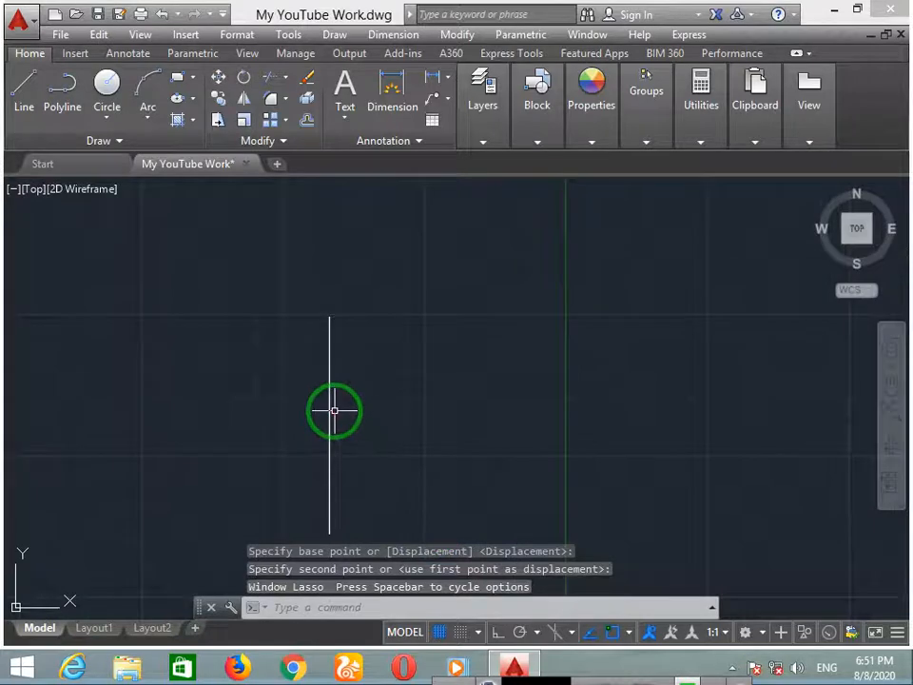
pyautogui.scroll(2, 337, 410)
pyautogui.moveTo(340, 412); pyautogui.dragTo(338, 371, button='middle')
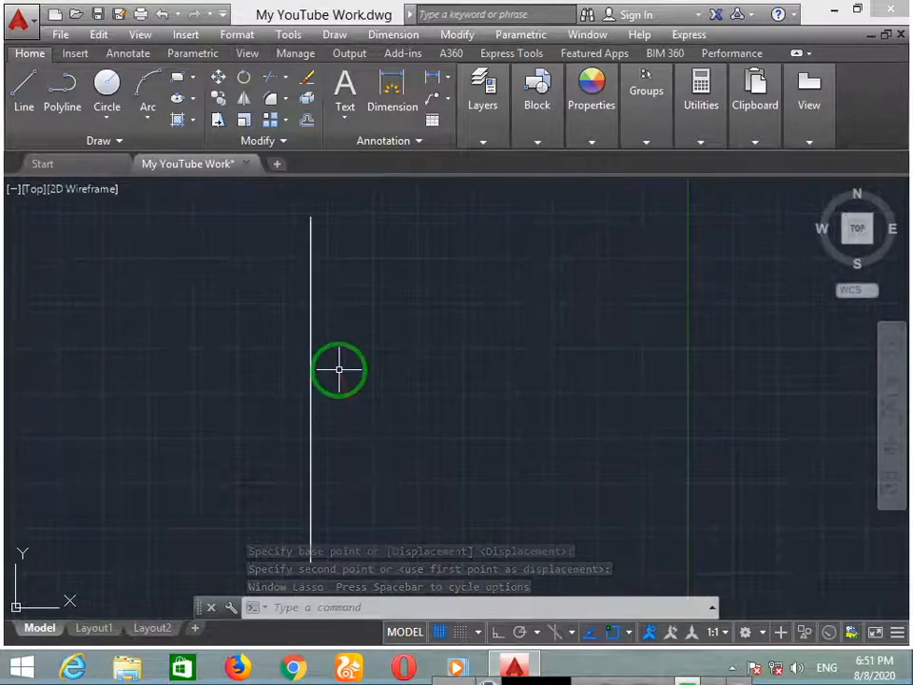
pyautogui.write('m')
pyautogui.press('Return')
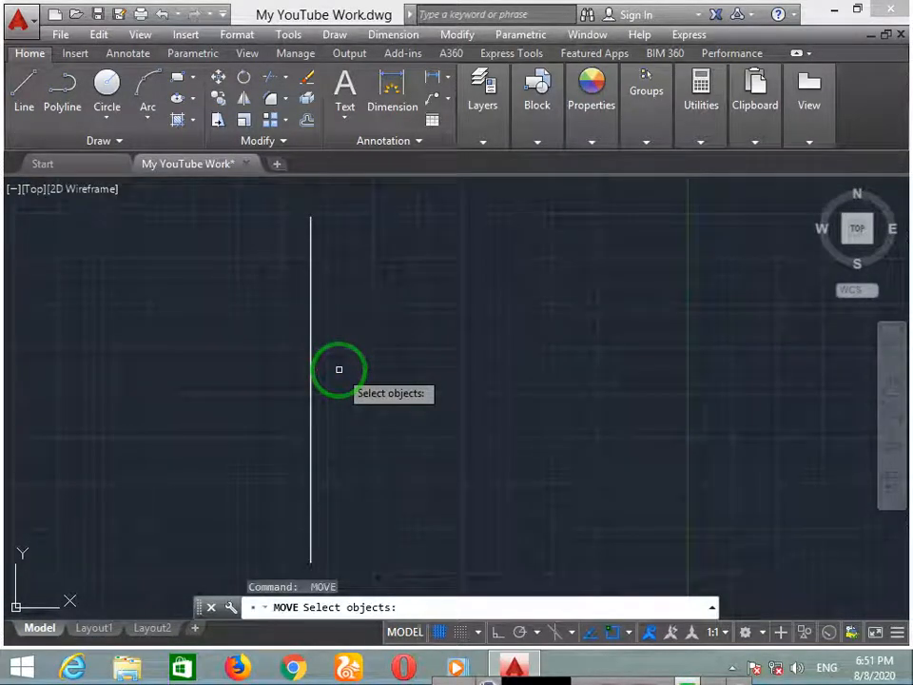
pyautogui.click(314, 373)
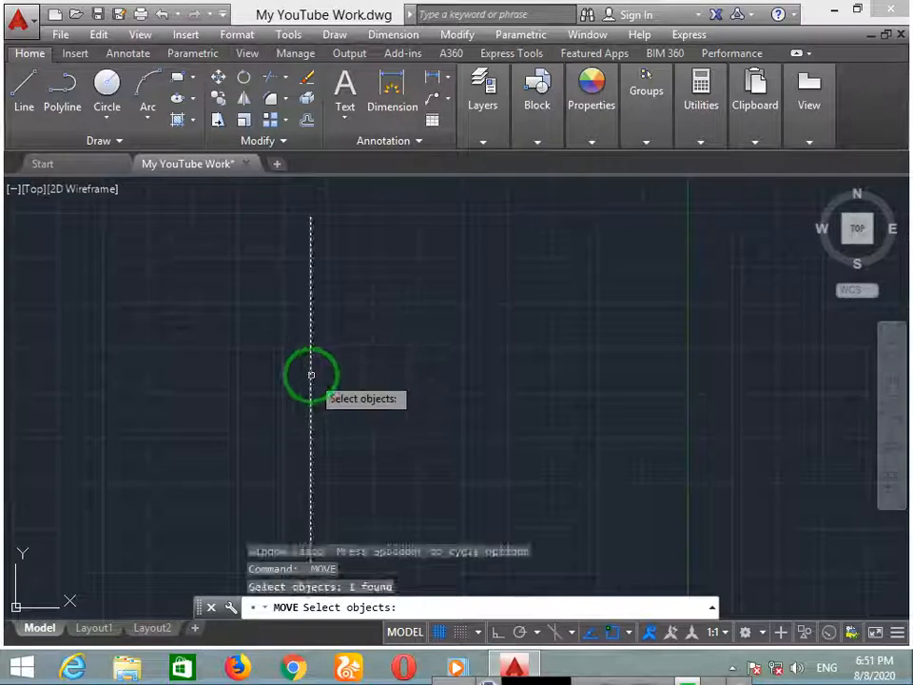
pyautogui.press('Return')
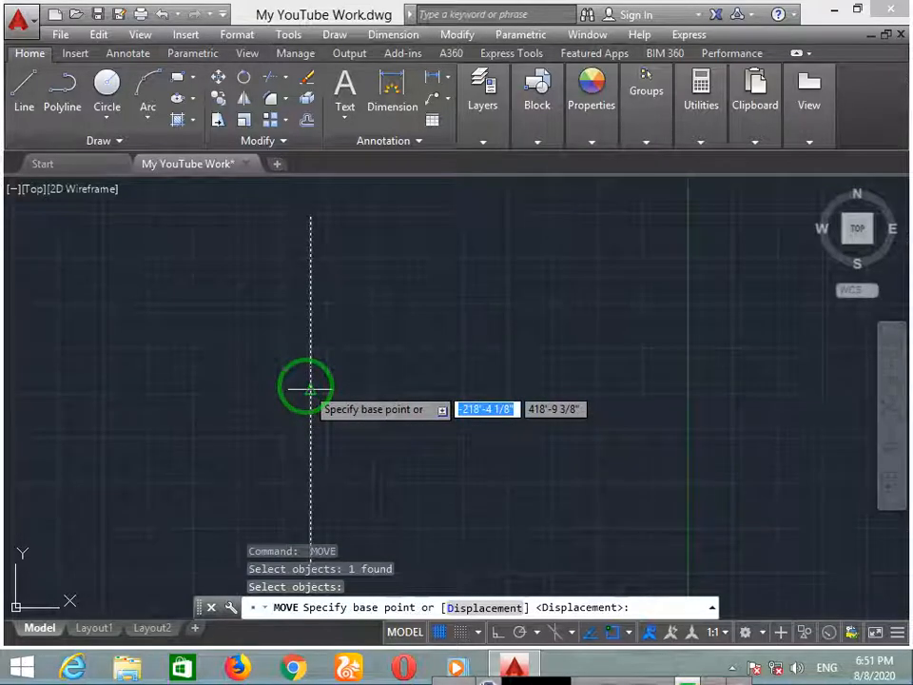
pyautogui.click(309, 388)
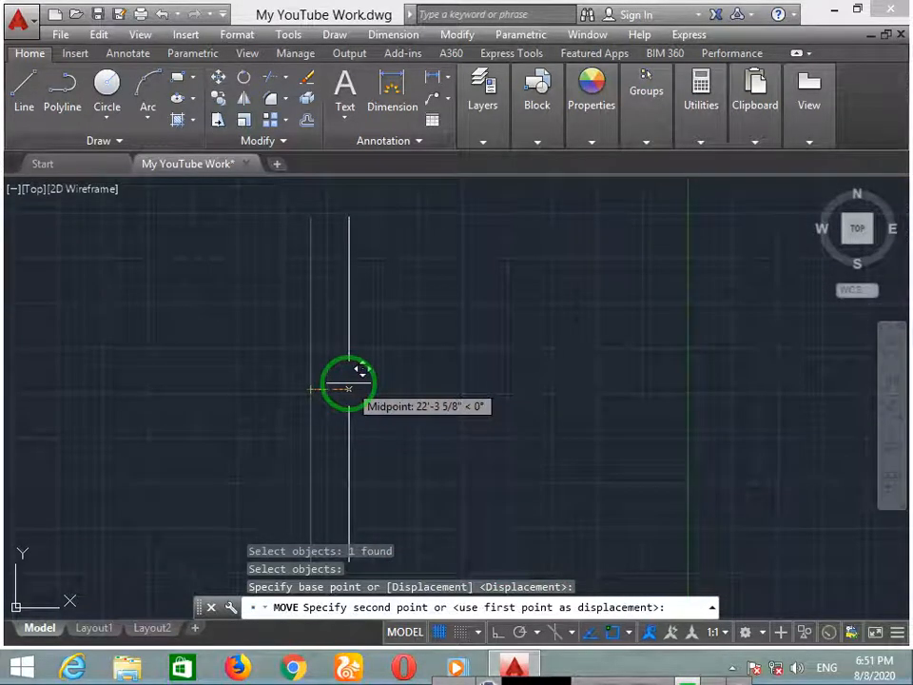
pyautogui.press('F8')
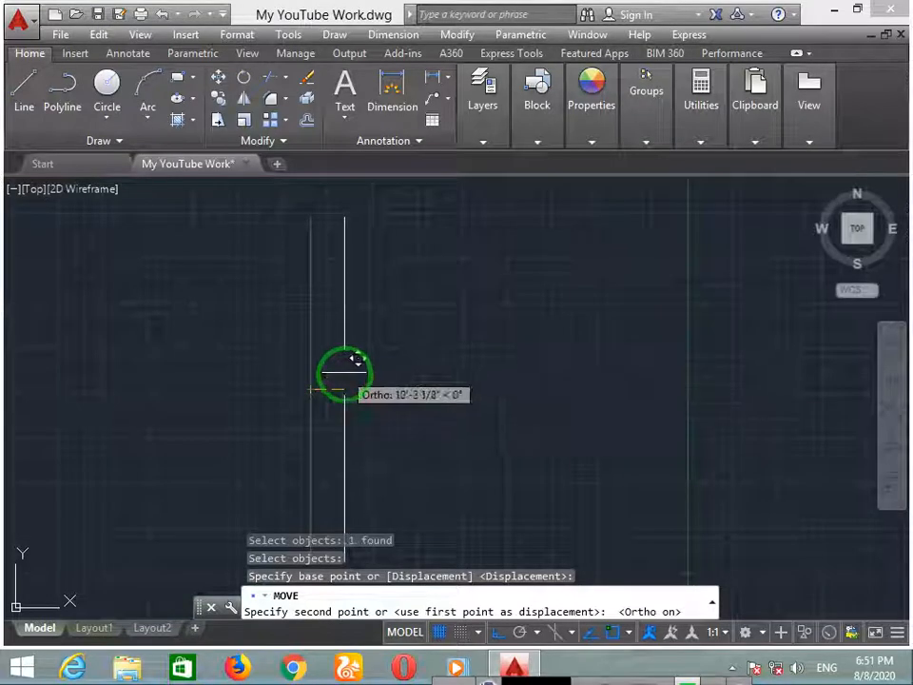
pyautogui.click(362, 387)
# Copy the vertical line from its midpoint, placing five horizontal copies at increasing distances towards and just past the green Y axis.
pyautogui.scroll(-2, 399, 405)
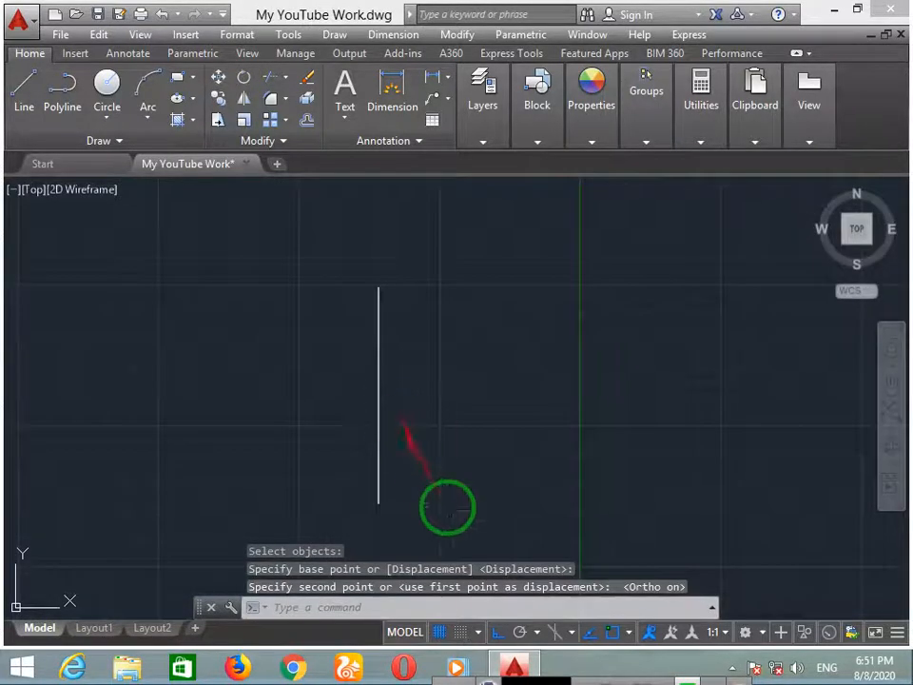
pyautogui.moveTo(448, 507); pyautogui.dragTo(356, 435, button='middle')
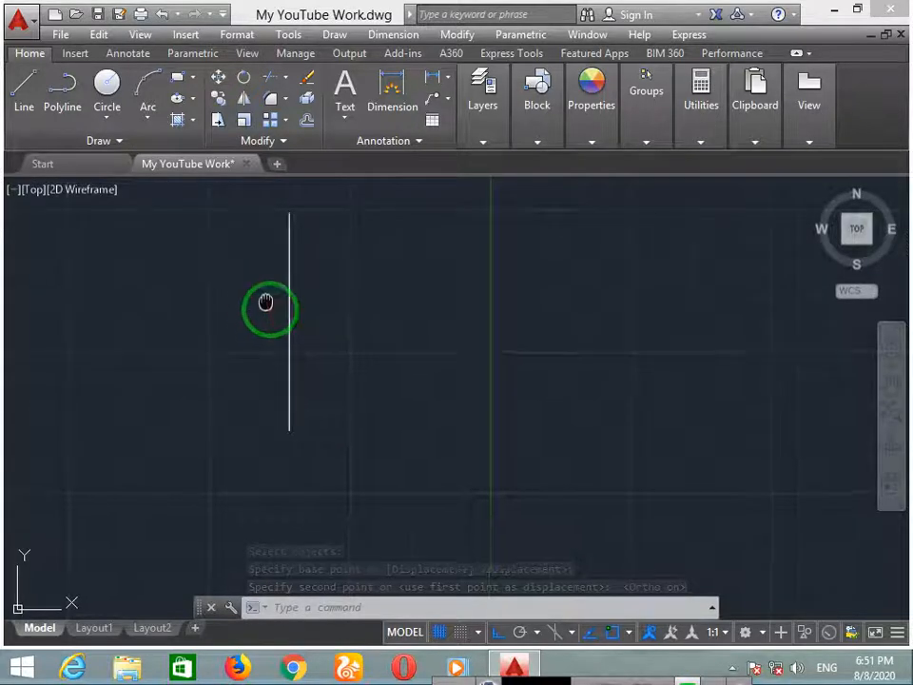
pyautogui.moveTo(265, 306); pyautogui.dragTo(362, 411, button='middle')
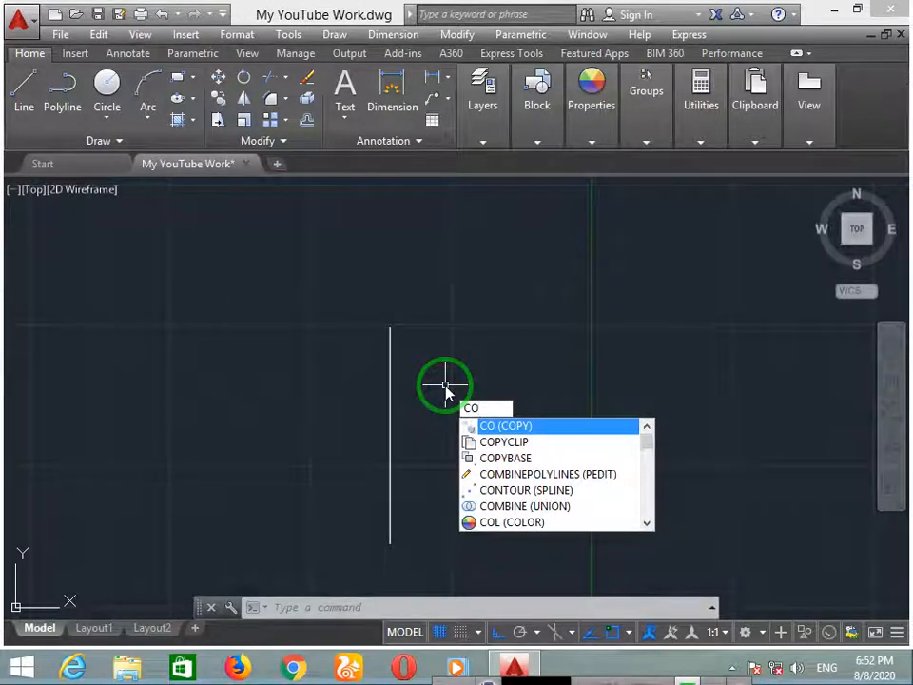
pyautogui.press('Return')
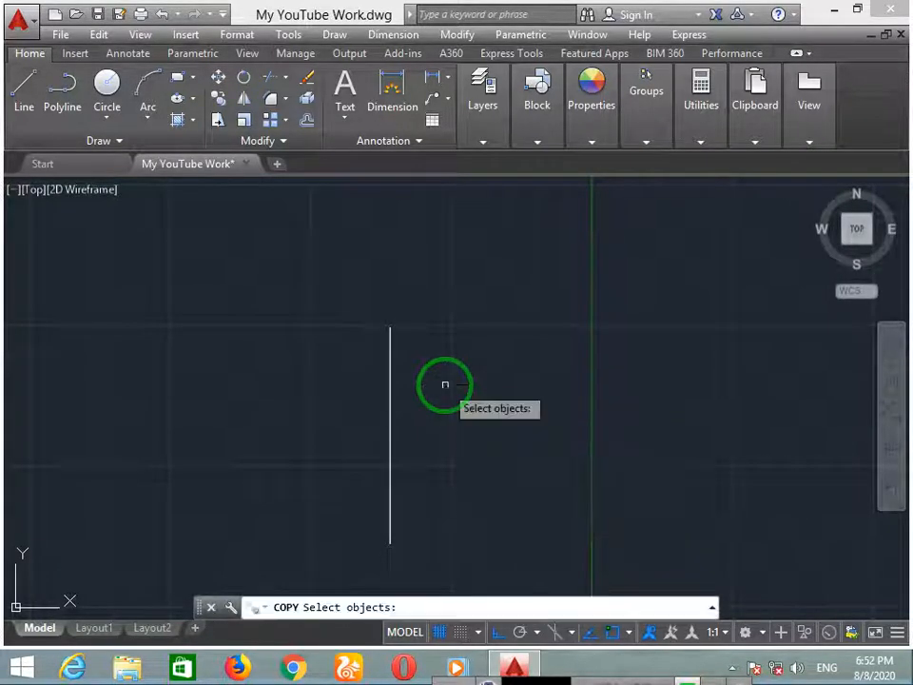
pyautogui.click(390, 434)
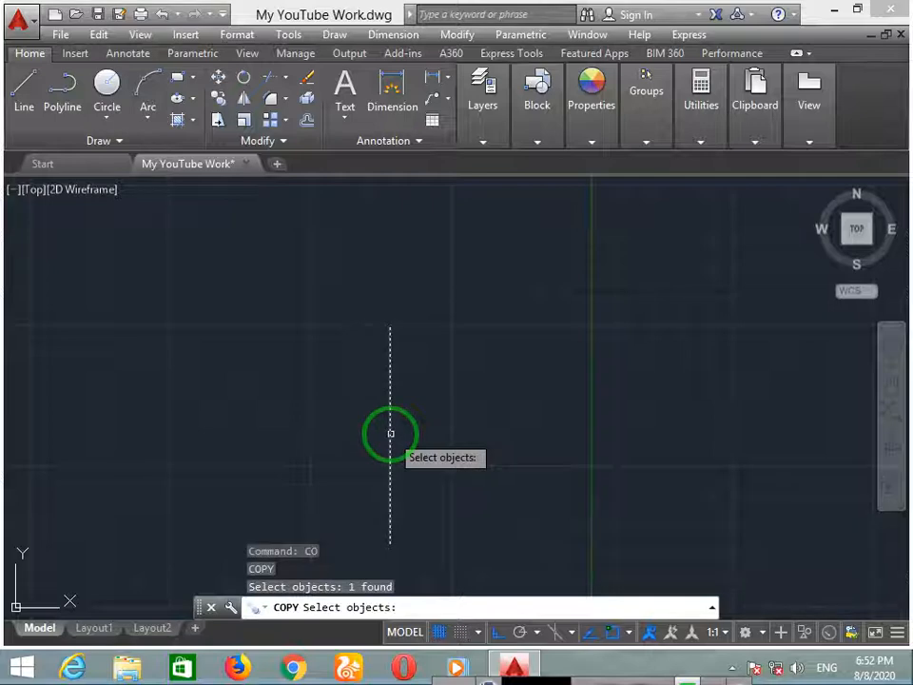
pyautogui.press('Return')
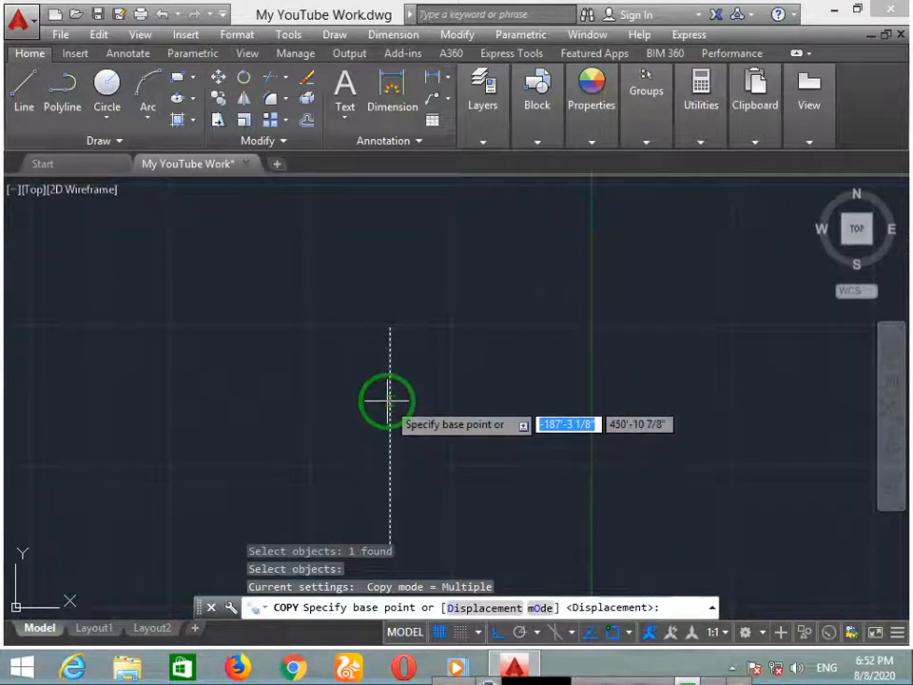
pyautogui.click(389, 438)
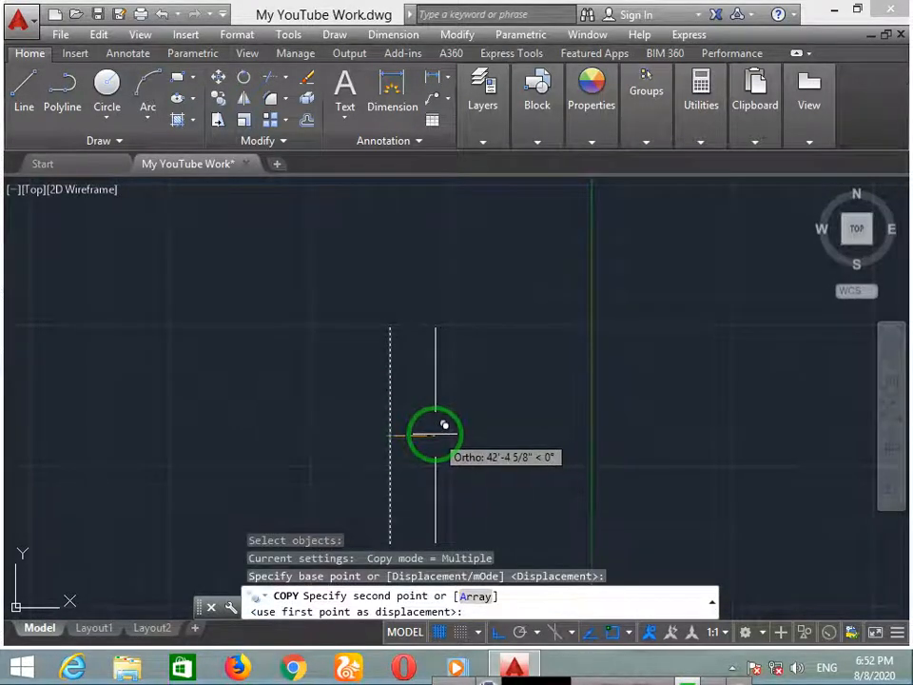
pyautogui.click(436, 434)
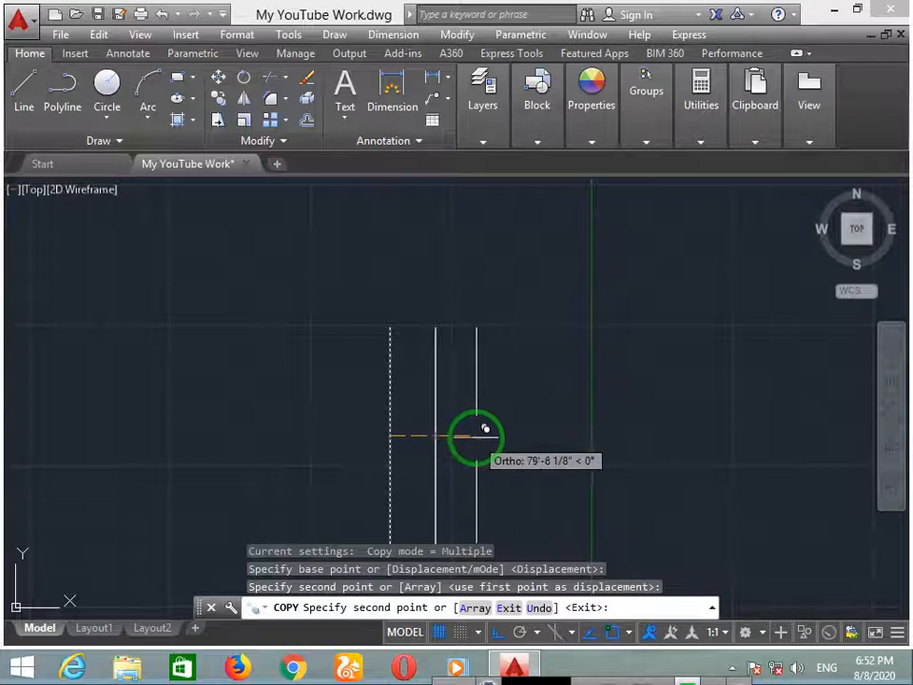
pyautogui.click(533, 435)
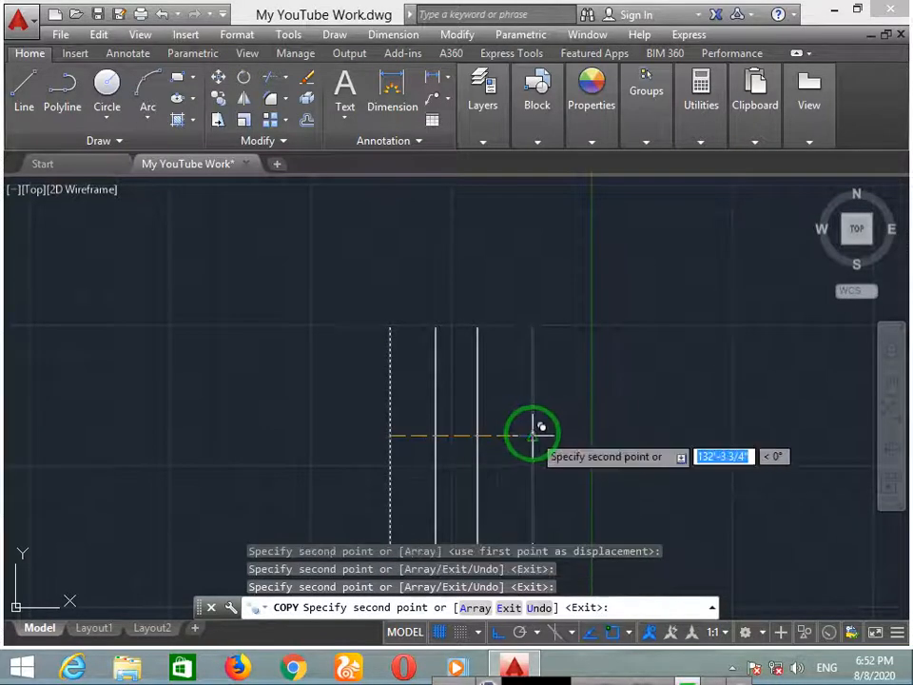
pyautogui.click(579, 435)
pyautogui.click(648, 435)
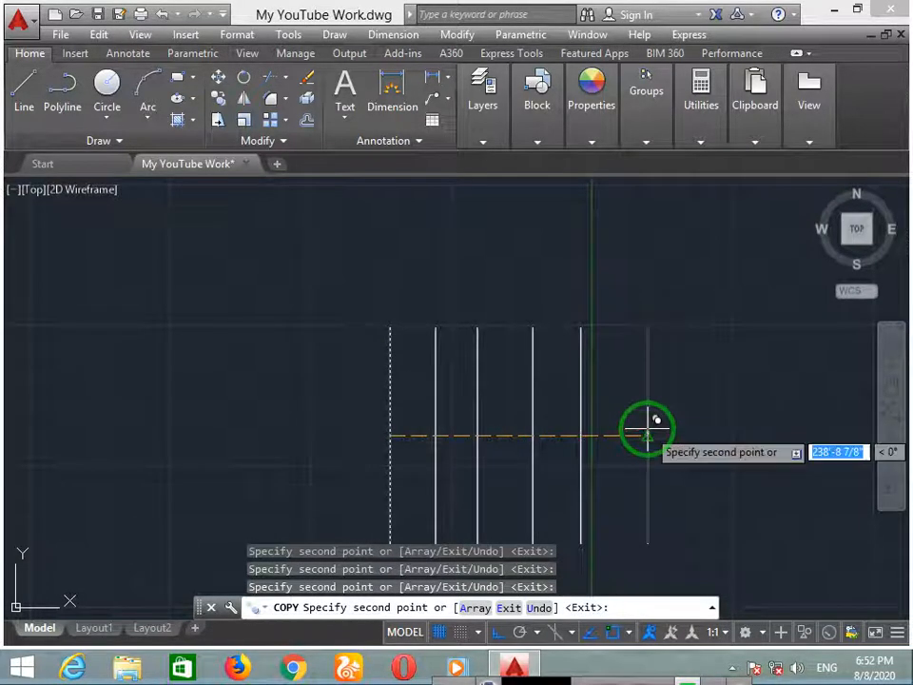
# Place five more copies of the line on the side away from the Y axis, then end the Copy command.
pyautogui.moveTo(586, 483); pyautogui.dragTo(608, 412, button='middle')
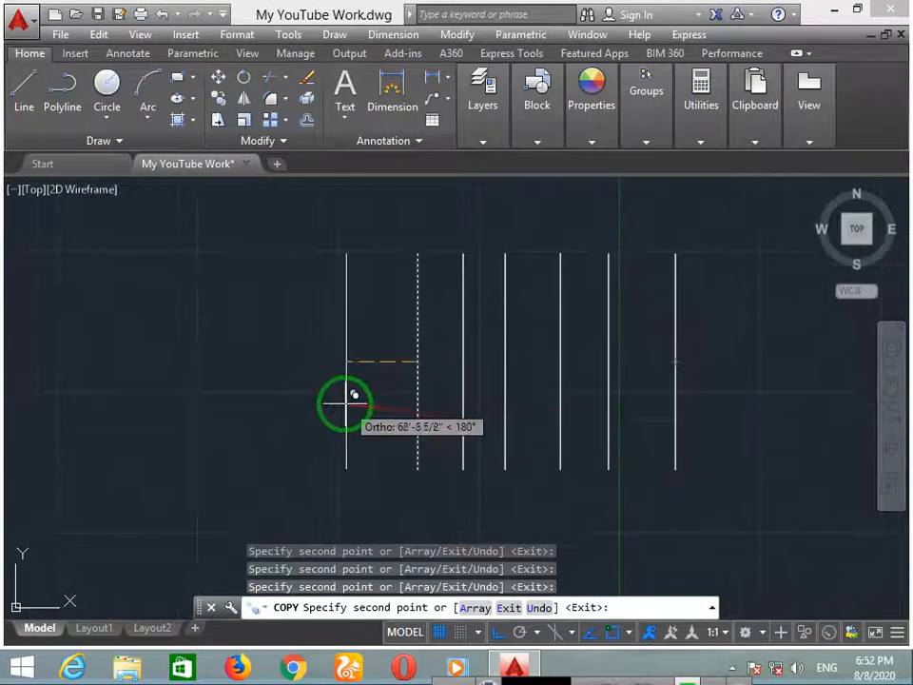
pyautogui.click(346, 401)
pyautogui.click(285, 388)
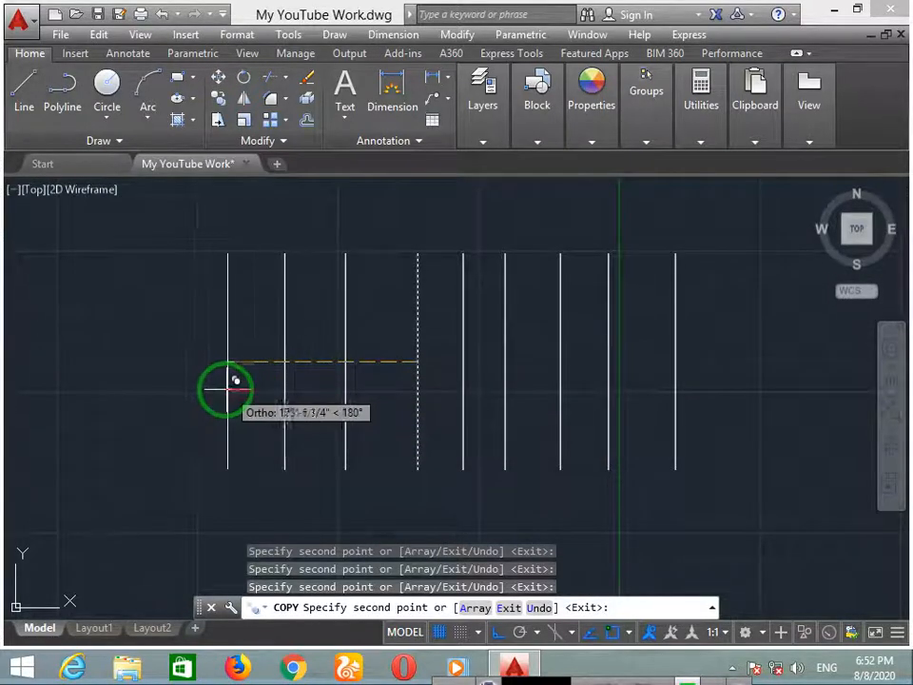
pyautogui.click(216, 384)
pyautogui.click(136, 383)
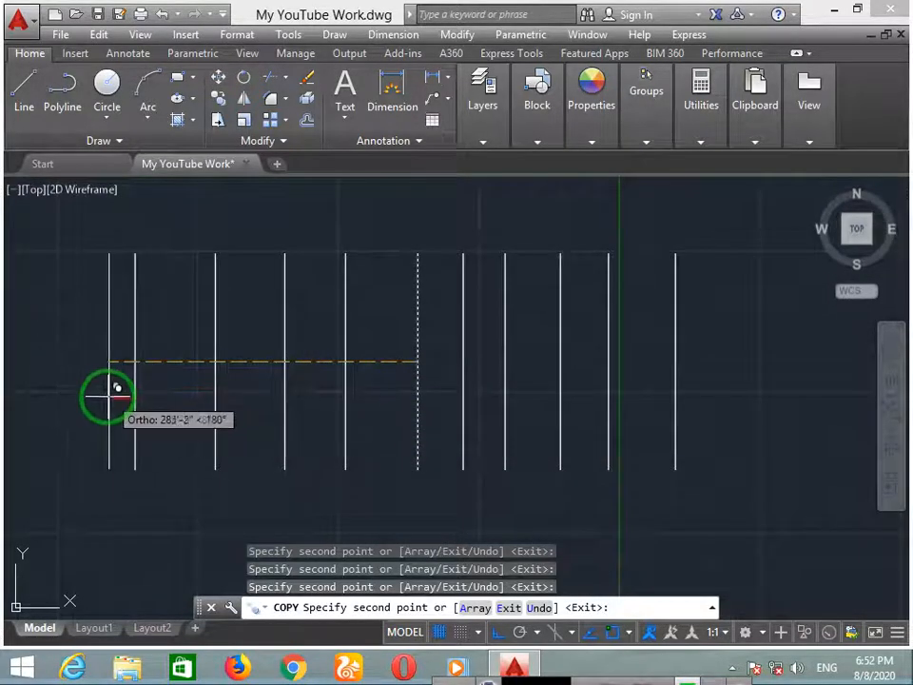
pyautogui.click(68, 385)
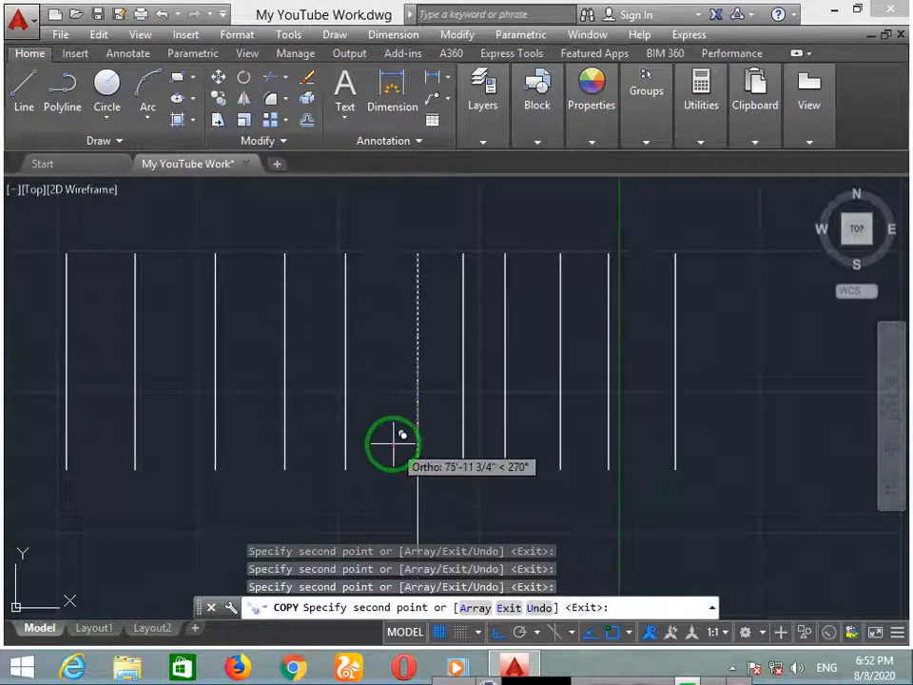
pyautogui.press('Return')
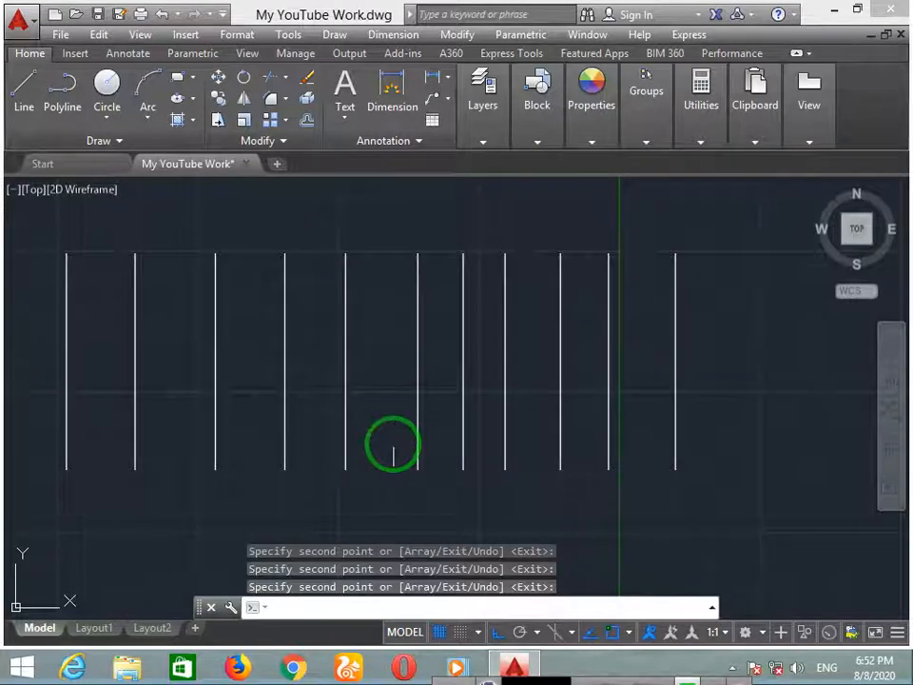
# Add an aligned dimension between the midpoints of the two leftmost vertical lines, placing the dimension line slightly below the midpoints.
pyautogui.moveTo(392, 447)
pyautogui.mouseDown(button='middle')
pyautogui.moveTo(428, 473)
pyautogui.moveTo(511, 448)
pyautogui.mouseUp(button='middle')
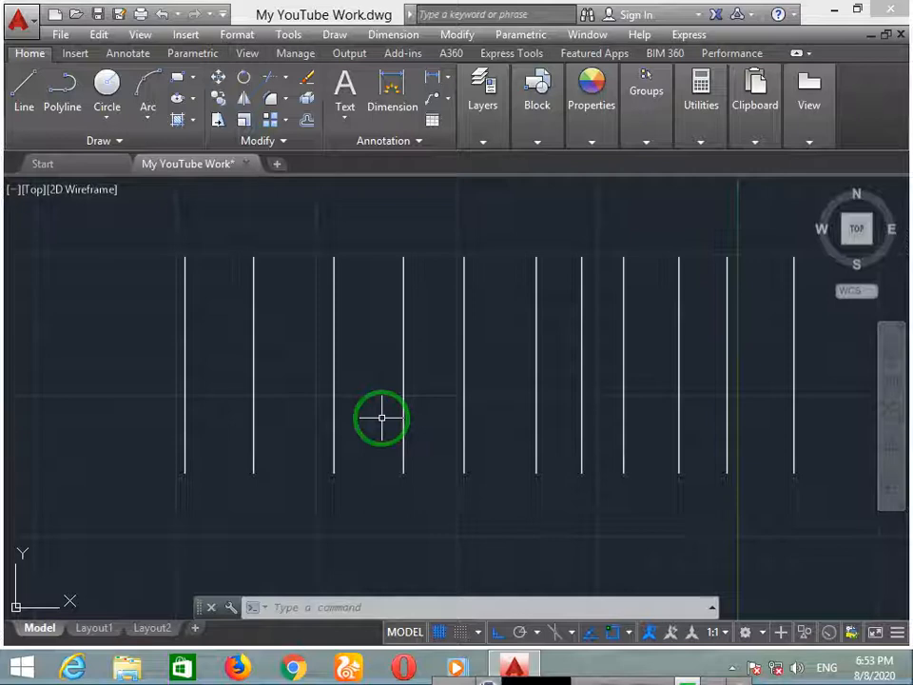
pyautogui.write('al')
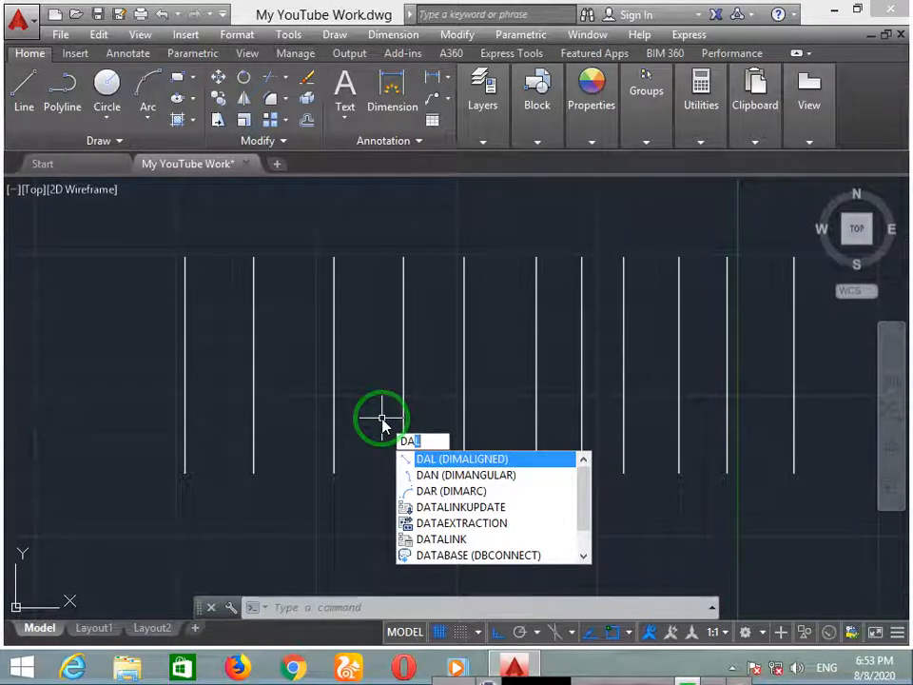
pyautogui.write('l')
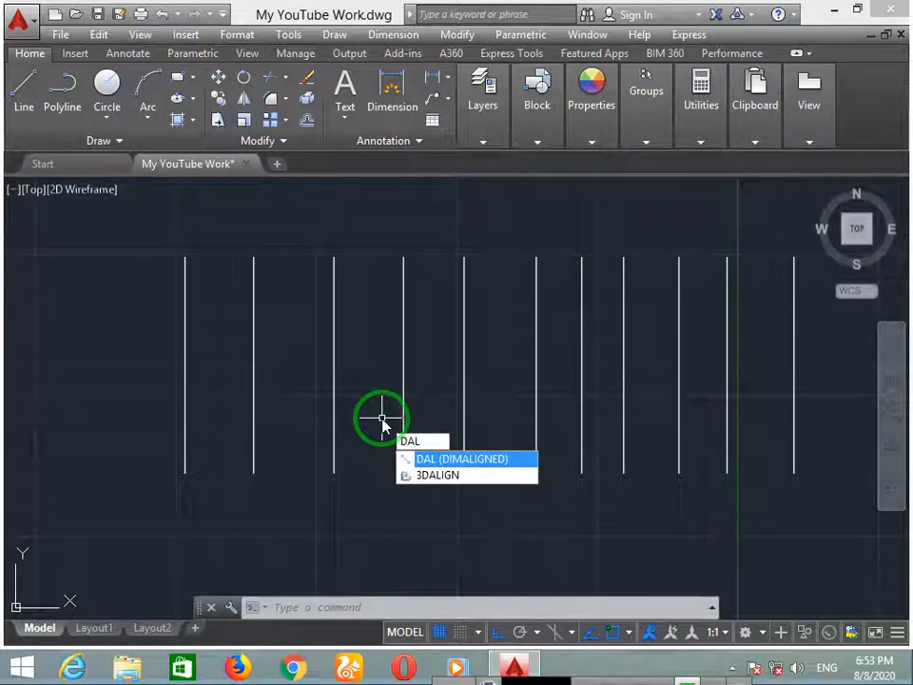
pyautogui.press('Return')
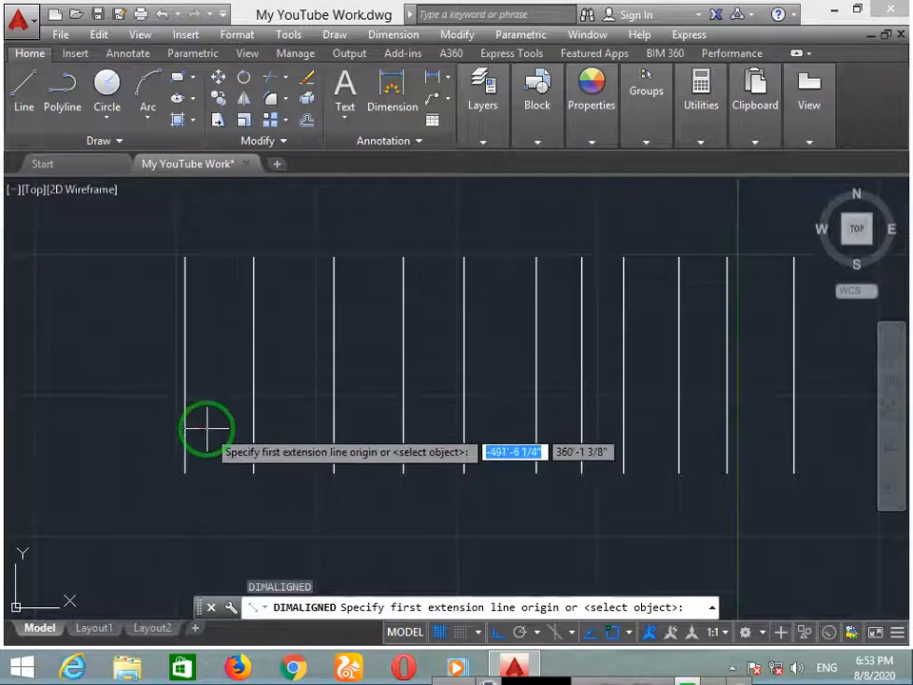
pyautogui.moveTo(207, 429); pyautogui.dragTo(289, 434, button='middle')
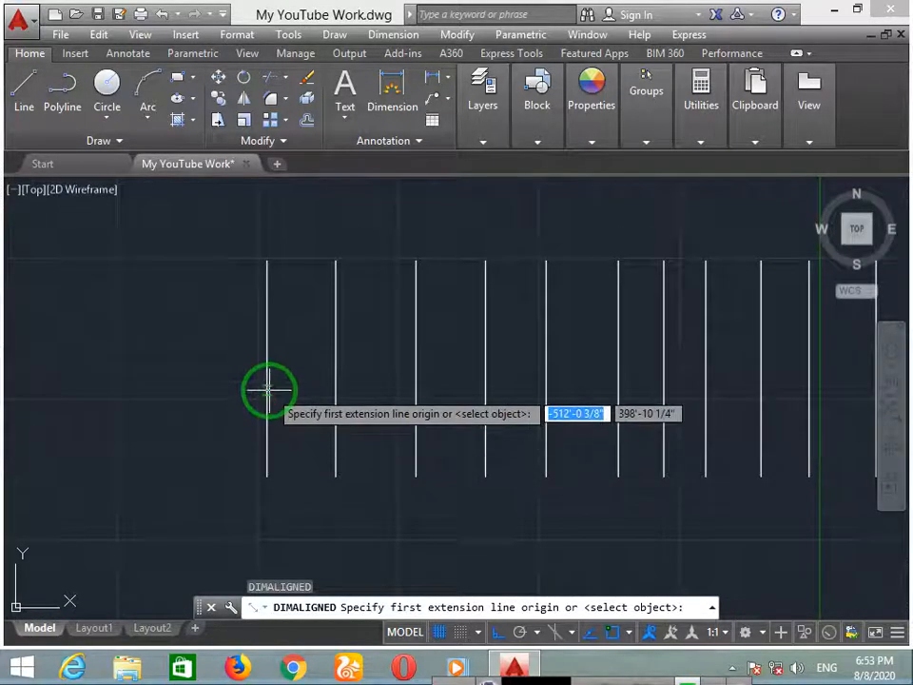
pyautogui.scroll(4, 268, 380)
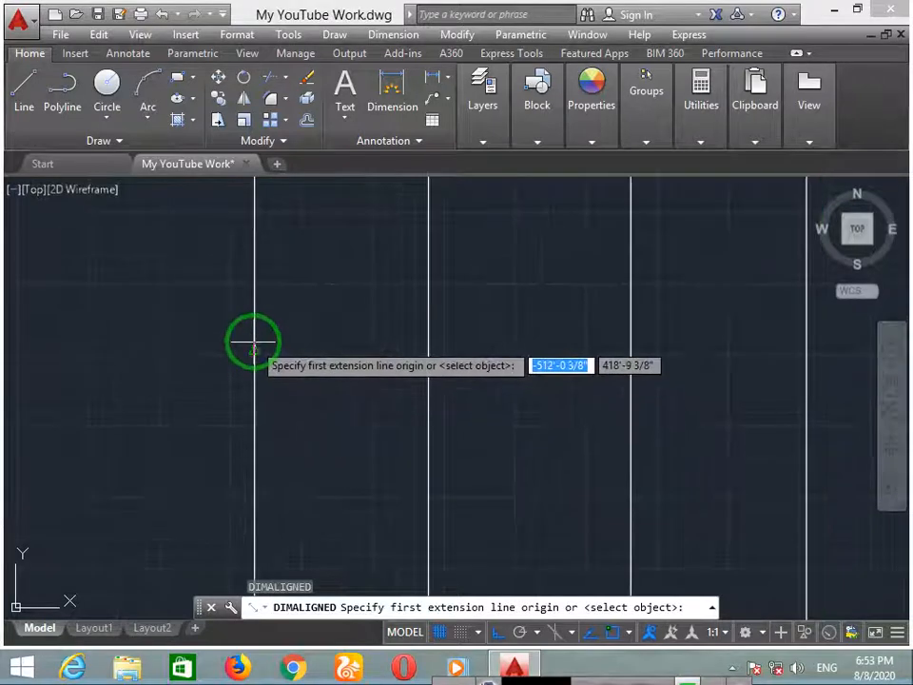
pyautogui.click(253, 351)
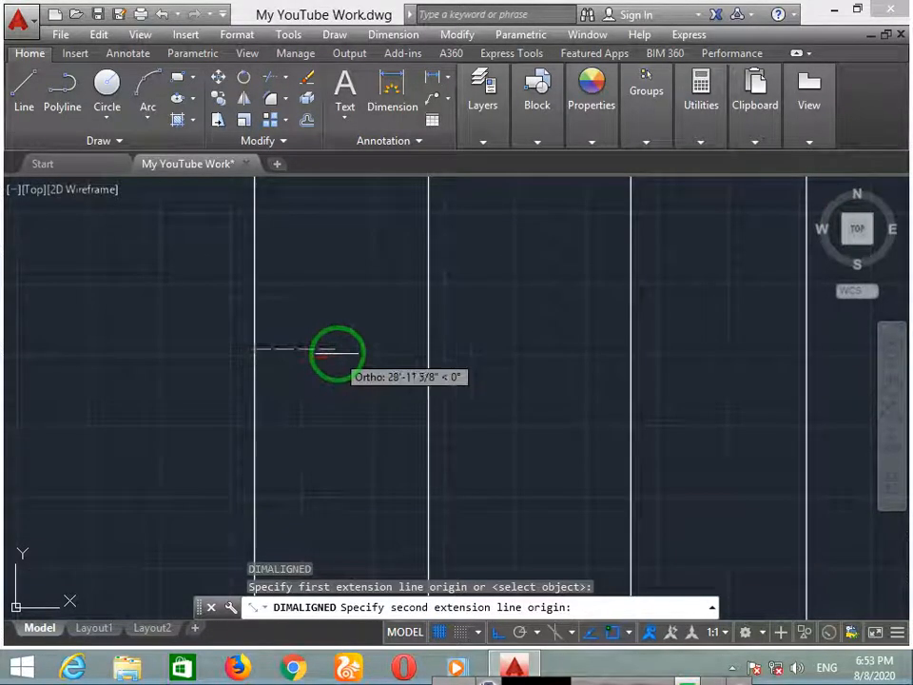
pyautogui.click(428, 350)
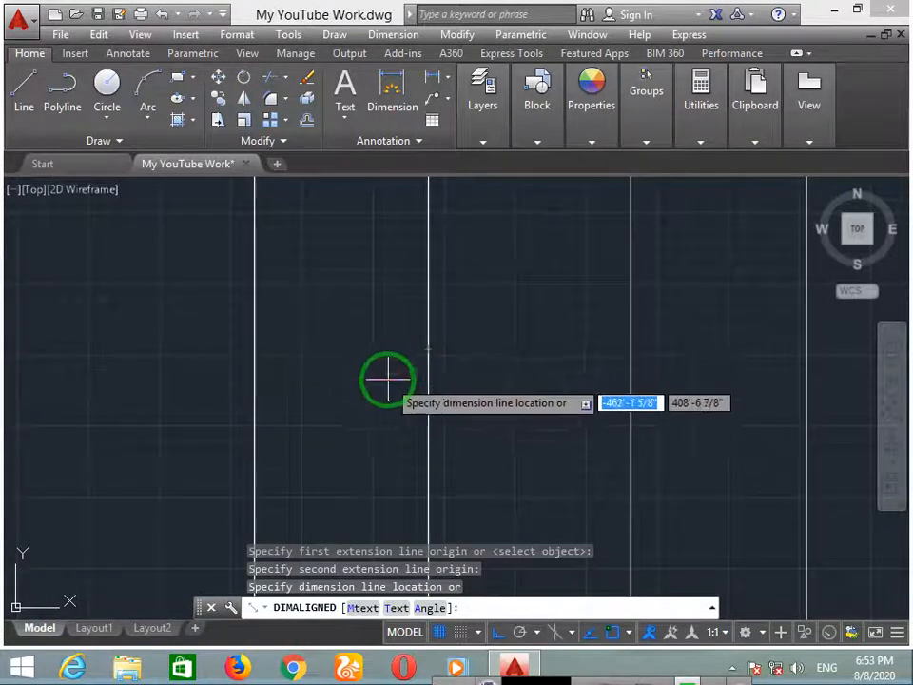
pyautogui.scroll(5, 348, 415)
pyautogui.scroll(3, 380, 407)
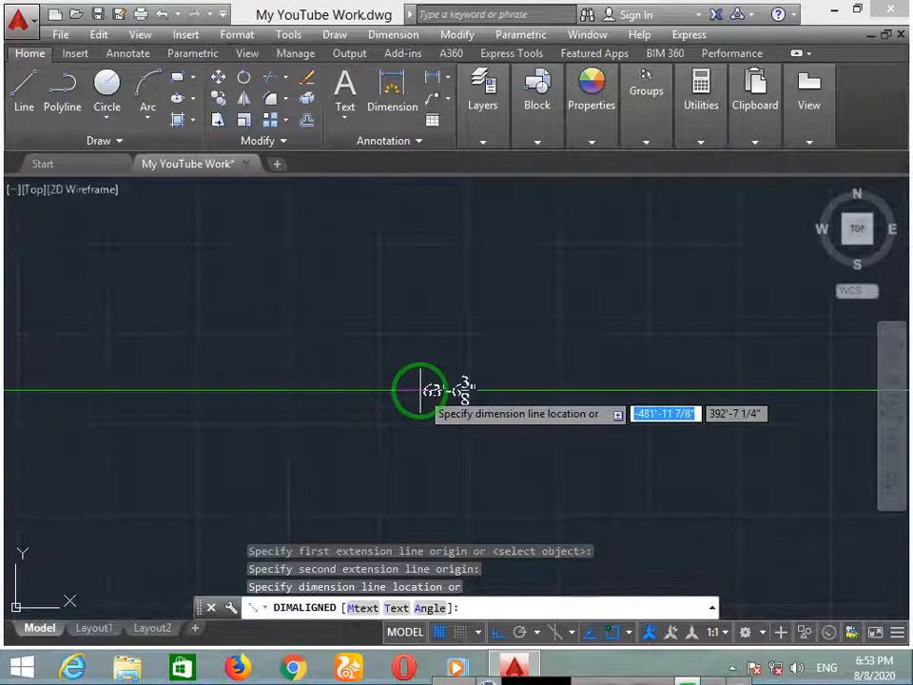
pyautogui.scroll(-5, 419, 390)
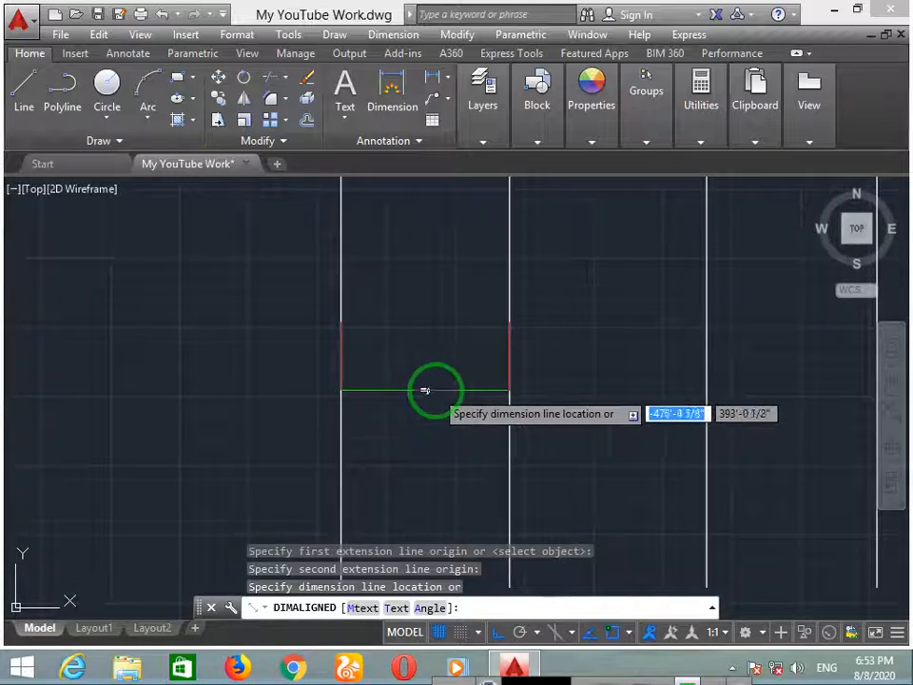
pyautogui.click(424, 390)
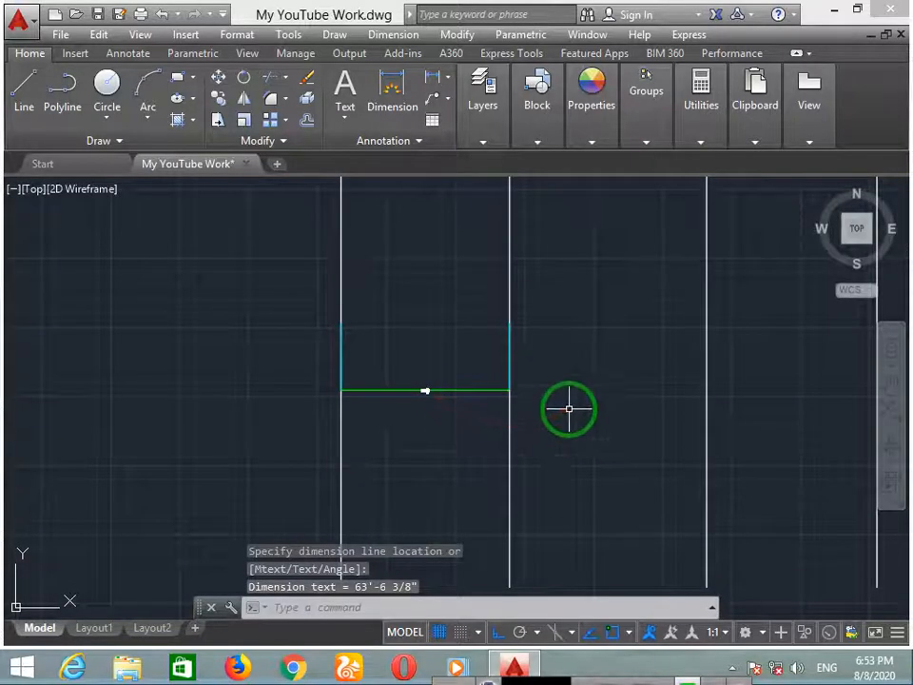
# Add an aligned dimension from the first dimension's end on the second line perpendicular to the third line, placing it slightly below the first dimension.
pyautogui.press('Return')
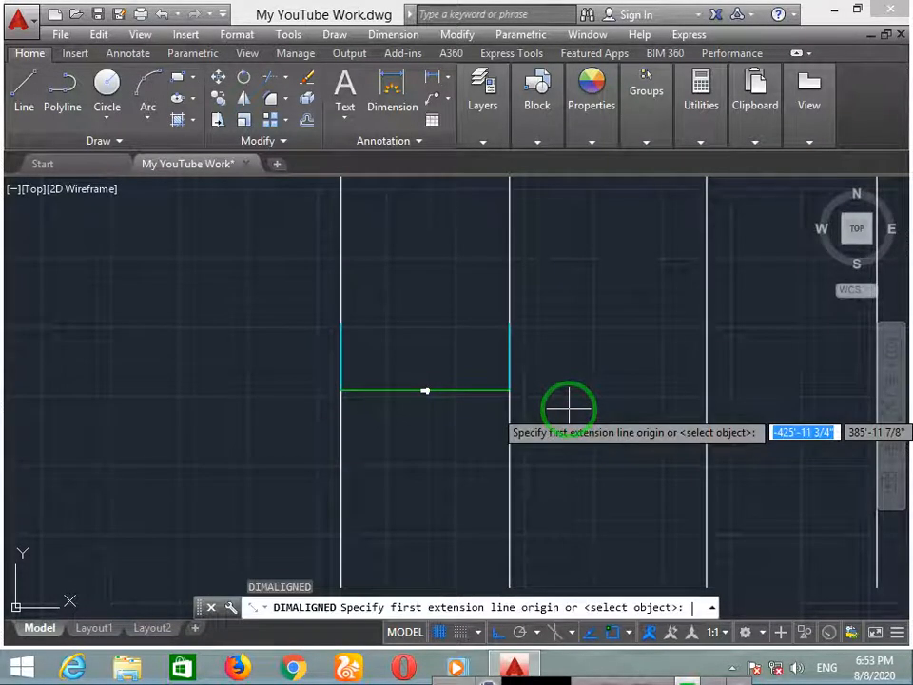
pyautogui.click(510, 390)
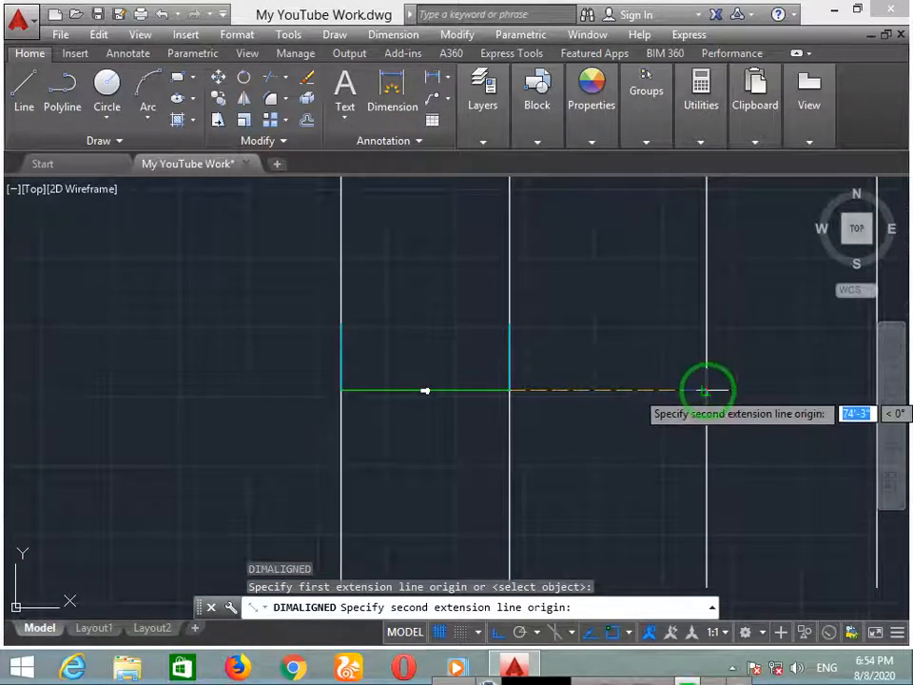
pyautogui.scroll(-4, 689, 409)
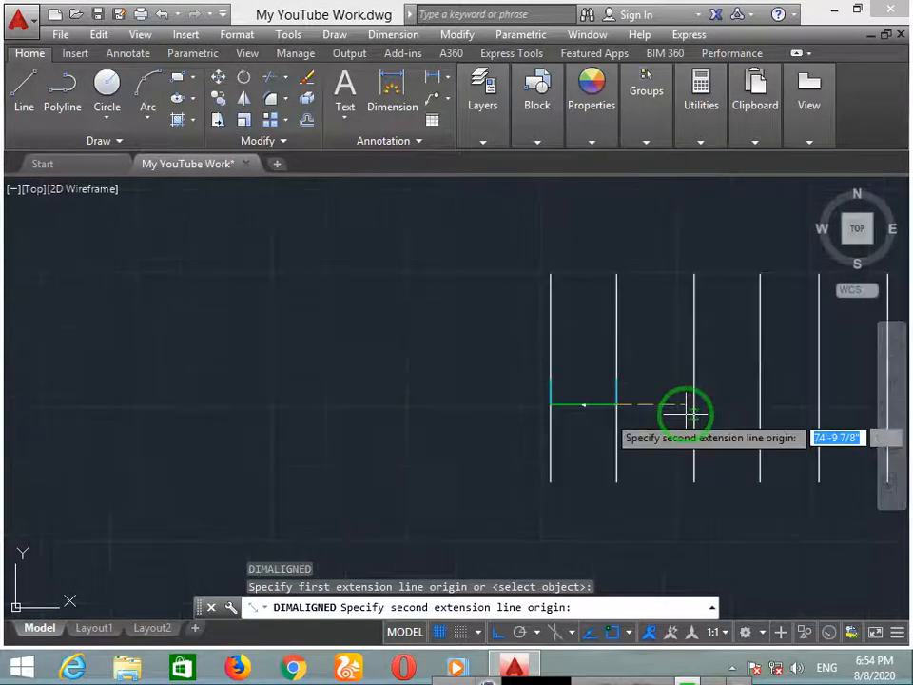
pyautogui.scroll(4, 683, 411)
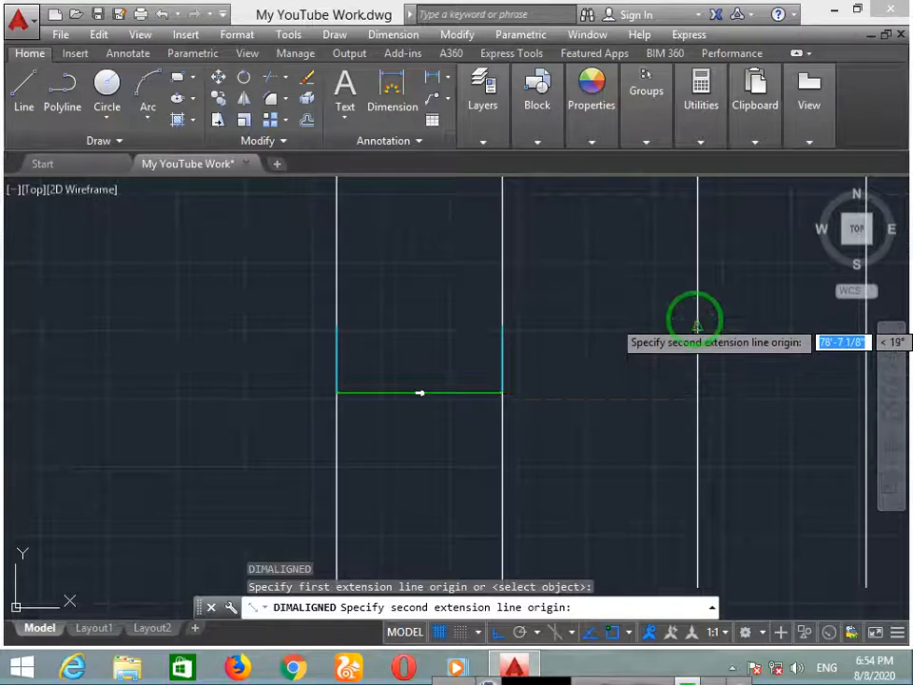
pyautogui.scroll(-4, 680, 379)
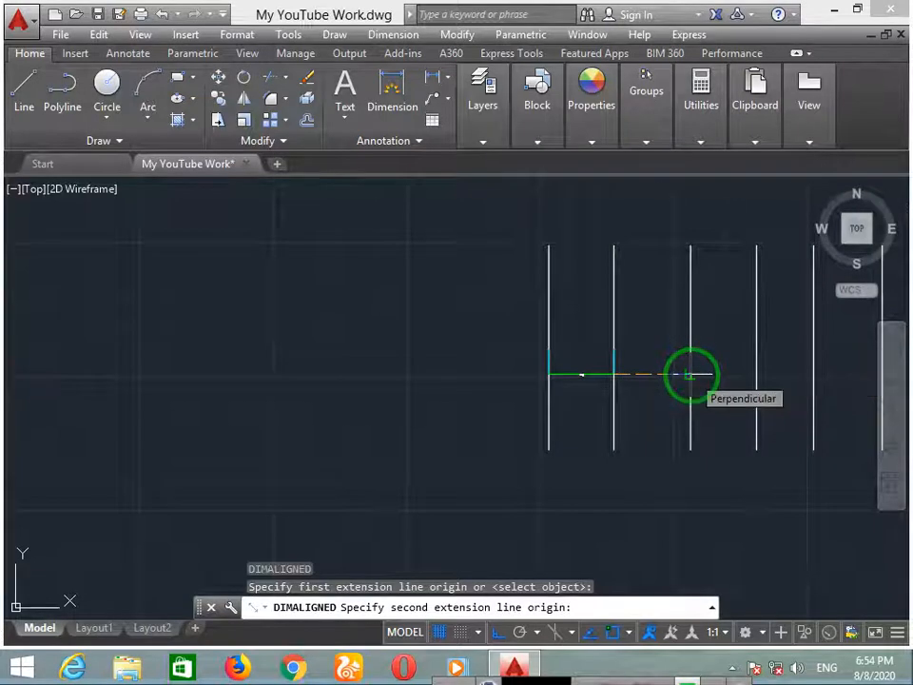
pyautogui.scroll(4, 691, 373)
pyautogui.click(675, 370)
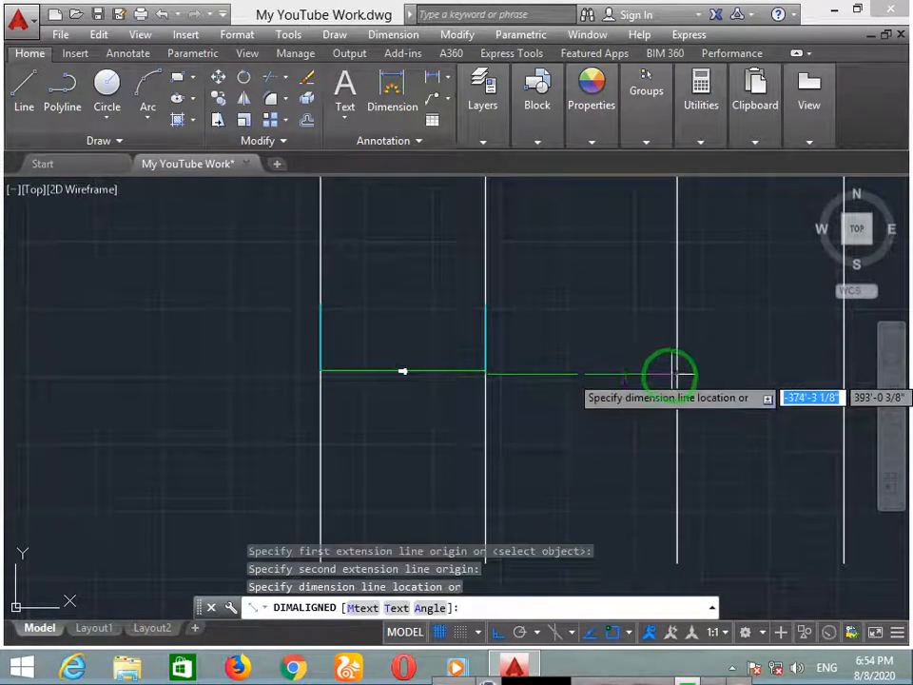
pyautogui.click(613, 410)
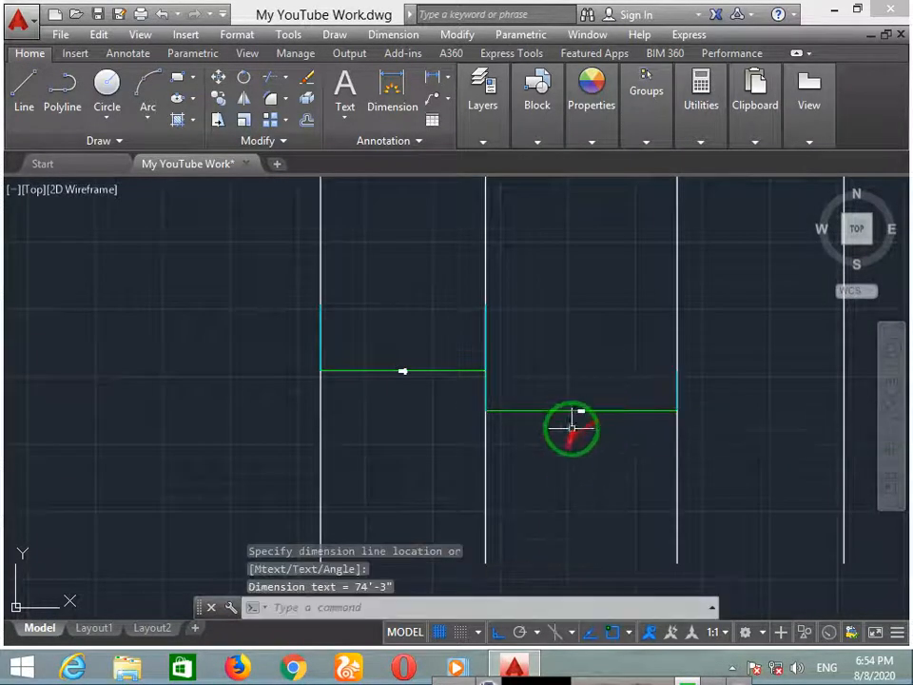
# Add an aligned dimension between the midpoints of the third and fourth vertical lines, placing the dimension line slightly below the midpoints.
pyautogui.scroll(5, 584, 413)
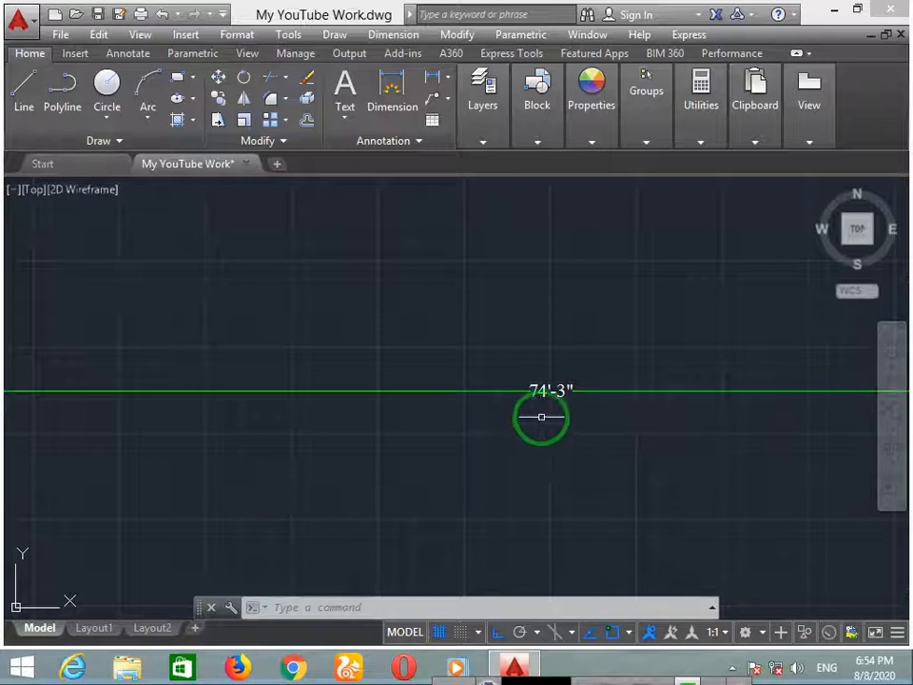
pyautogui.scroll(-4, 544, 404)
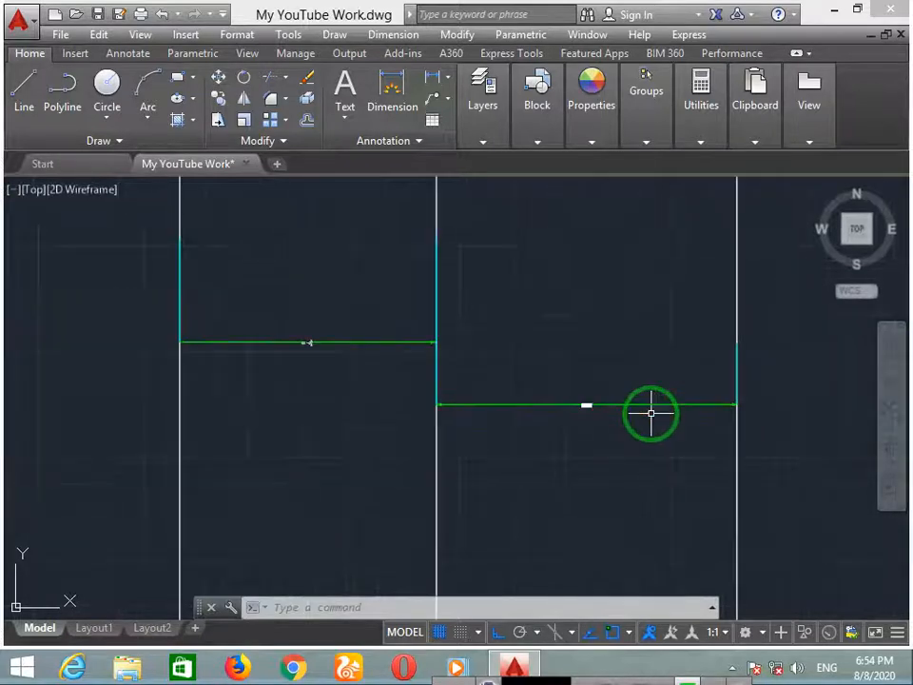
pyautogui.scroll(-2, 637, 414)
pyautogui.moveTo(622, 422); pyautogui.dragTo(441, 422, button='middle')
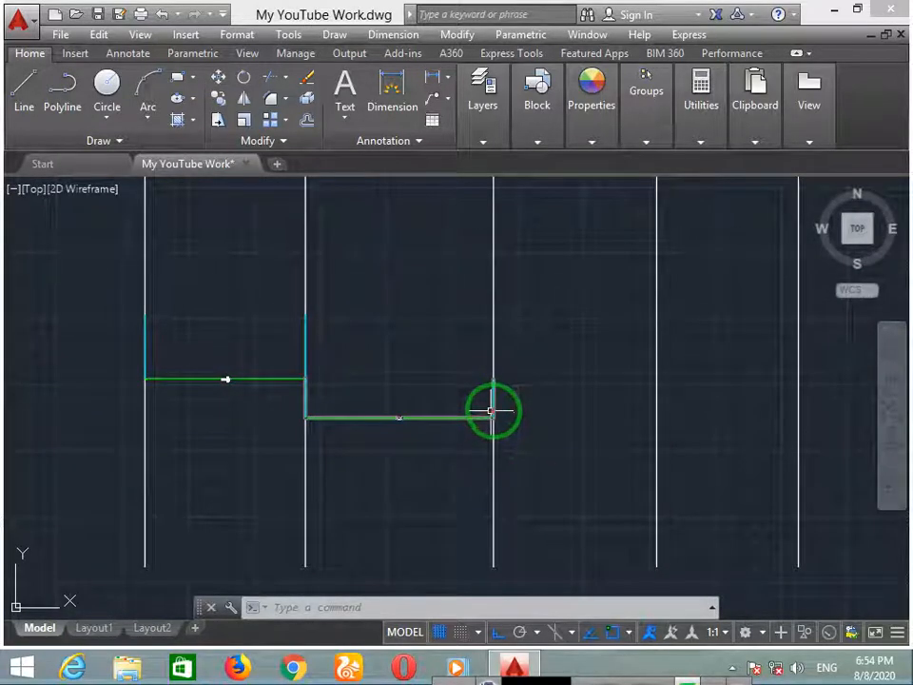
pyautogui.press('Return')
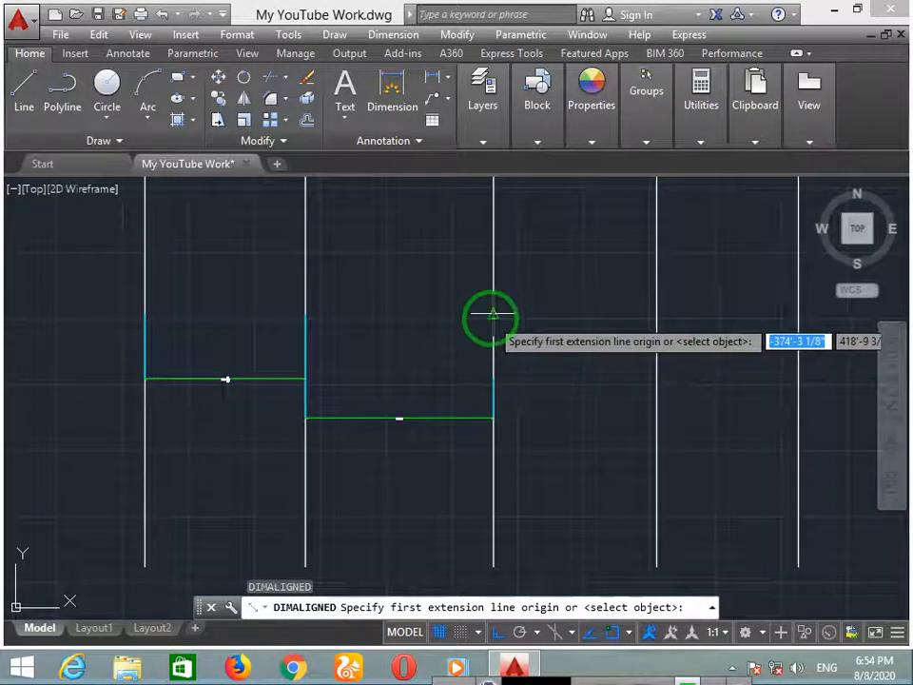
pyautogui.click(493, 314)
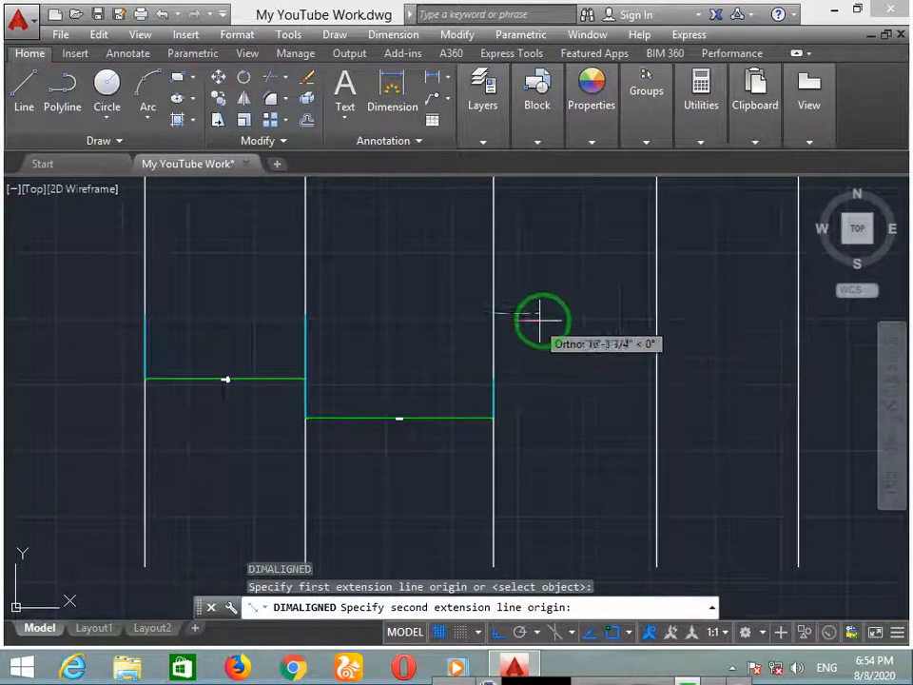
pyautogui.click(656, 314)
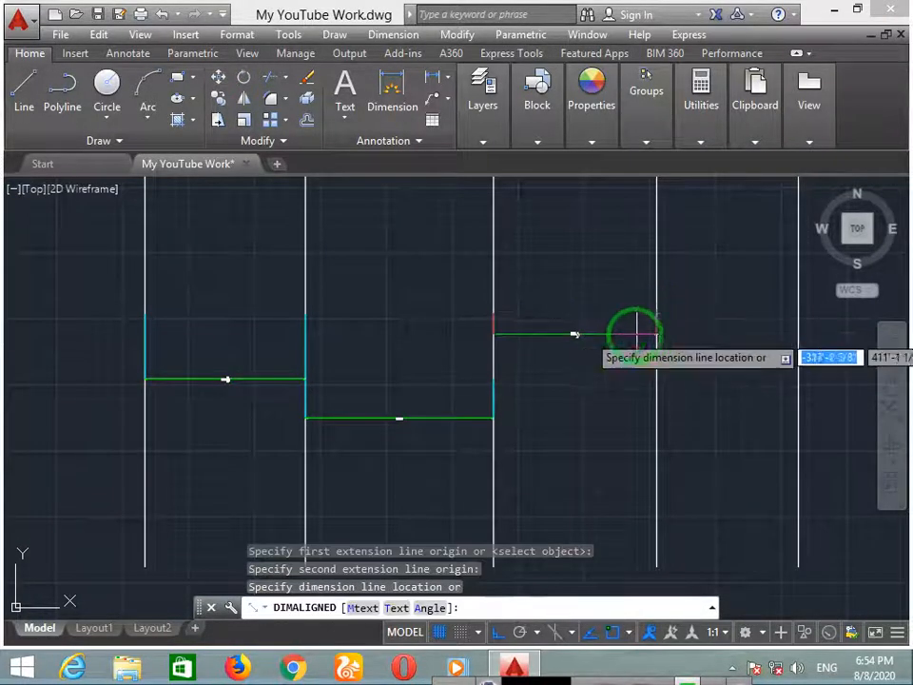
pyautogui.scroll(3, 597, 361)
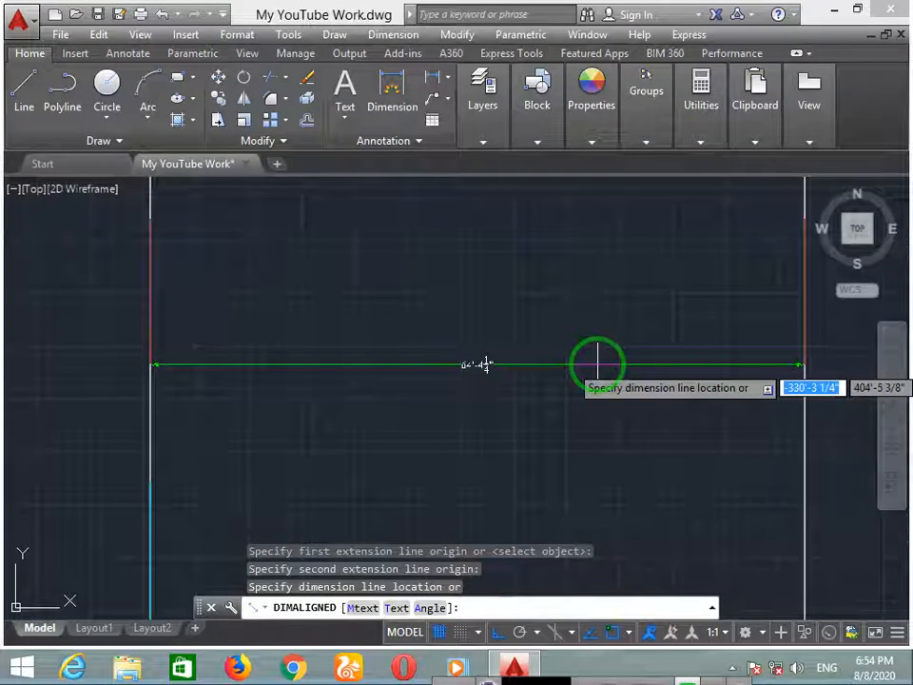
pyautogui.click(597, 361)
# Add an aligned dimension from the fifth vertical line's midpoint back to the fourth's, placing the dimension line just below the midpoints.
pyautogui.moveTo(432, 394); pyautogui.dragTo(476, 419, button='middle')
pyautogui.scroll(4, 480, 419)
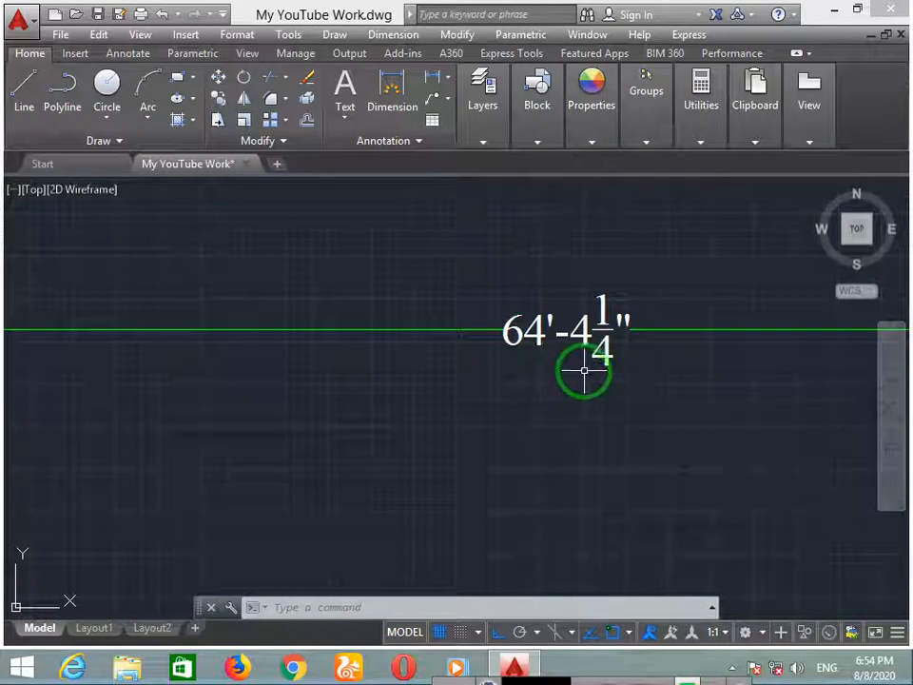
pyautogui.scroll(-1, 607, 371)
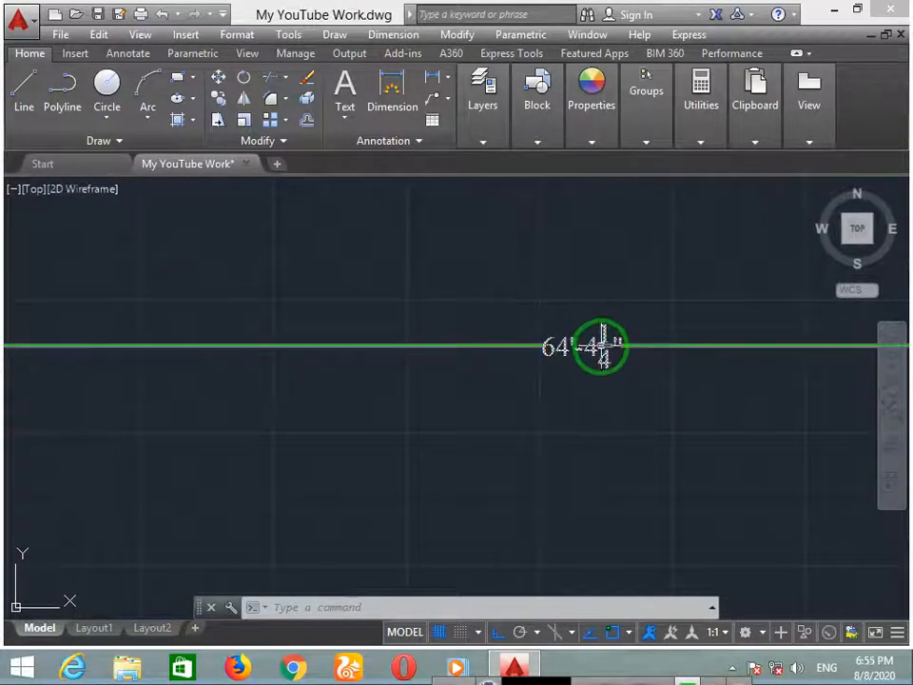
pyautogui.scroll(4, 605, 358)
pyautogui.scroll(-7, 604, 359)
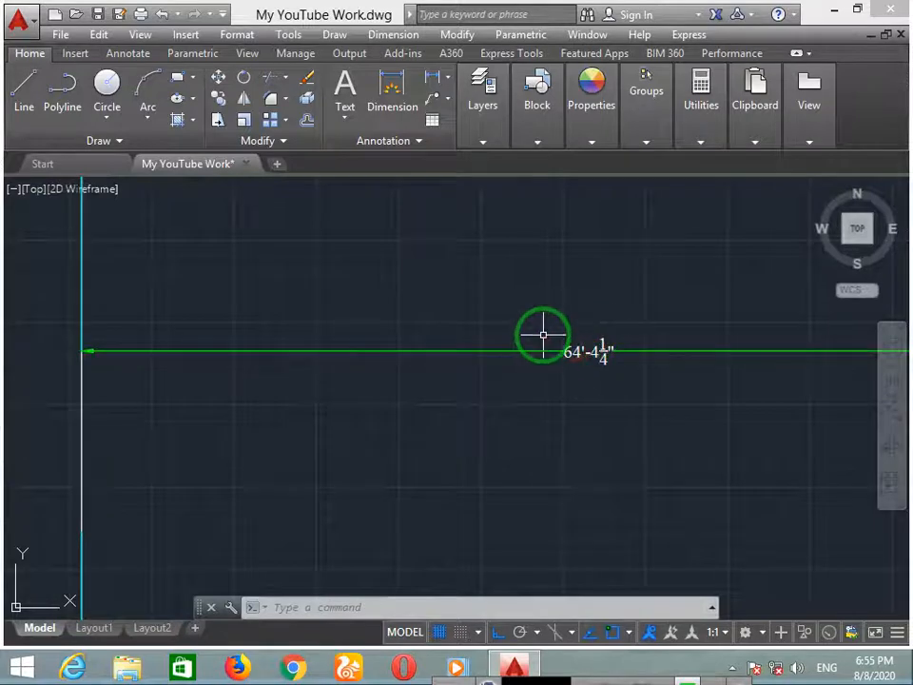
pyautogui.scroll(-4, 543, 333)
pyautogui.moveTo(626, 343)
pyautogui.mouseDown(button='middle')
pyautogui.moveTo(601, 357)
pyautogui.moveTo(458, 369)
pyautogui.moveTo(321, 319)
pyautogui.mouseUp(button='middle')
pyautogui.scroll(-2, 320, 319)
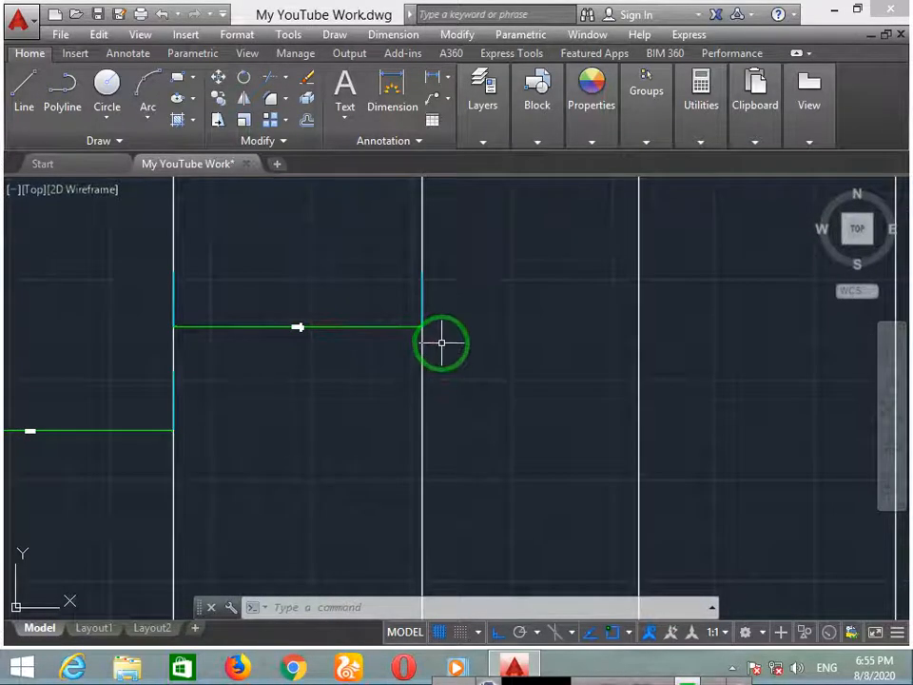
pyautogui.press('Return')
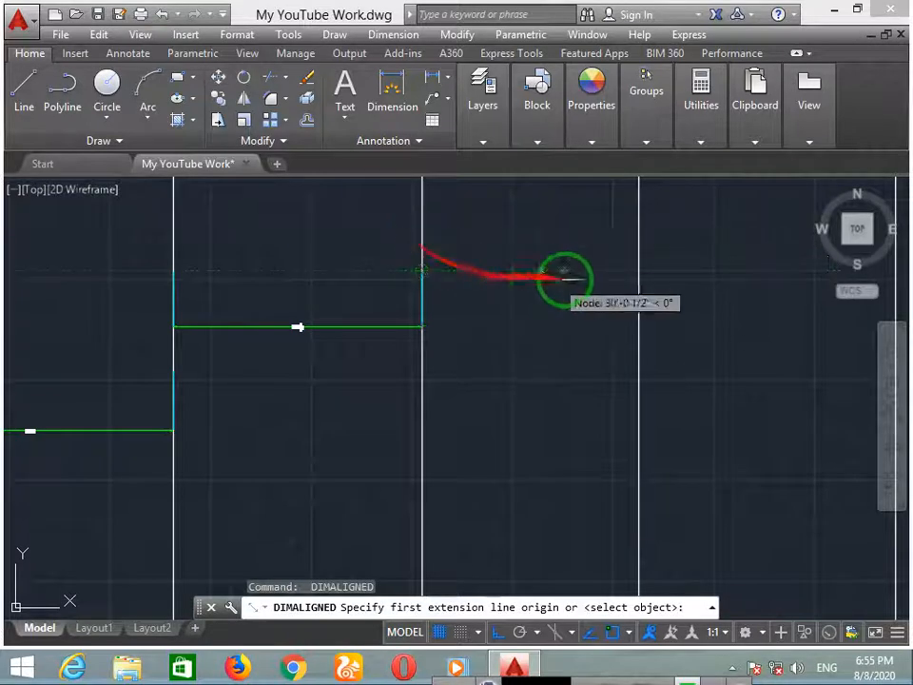
pyautogui.click(638, 272)
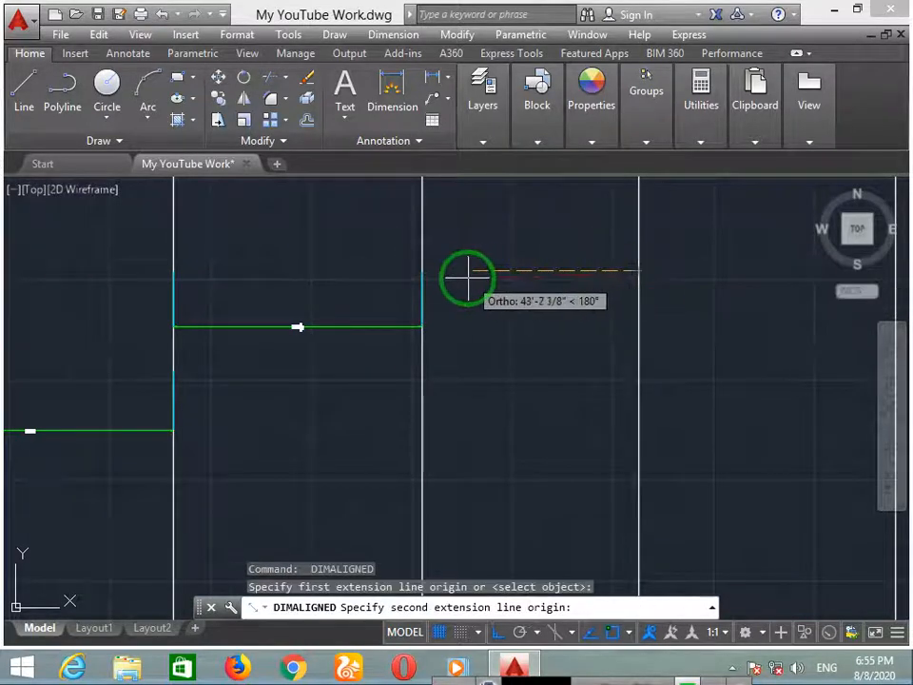
pyautogui.click(422, 272)
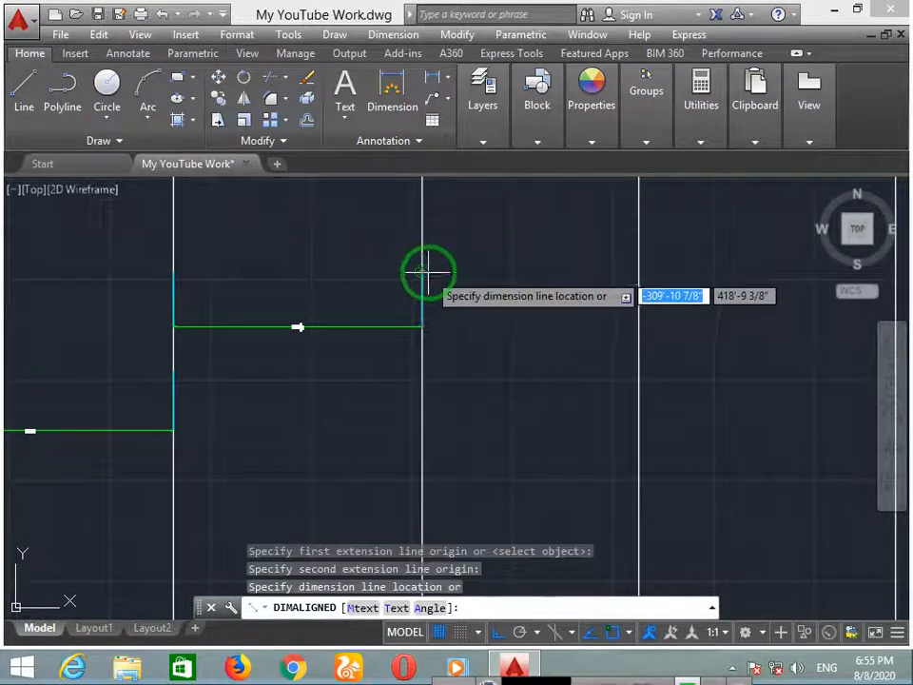
pyautogui.click(485, 301)
# Examine the dimension text between the fourth and fifth lines, and review the spacing of all the dimensioned lines.
pyautogui.scroll(5, 539, 297)
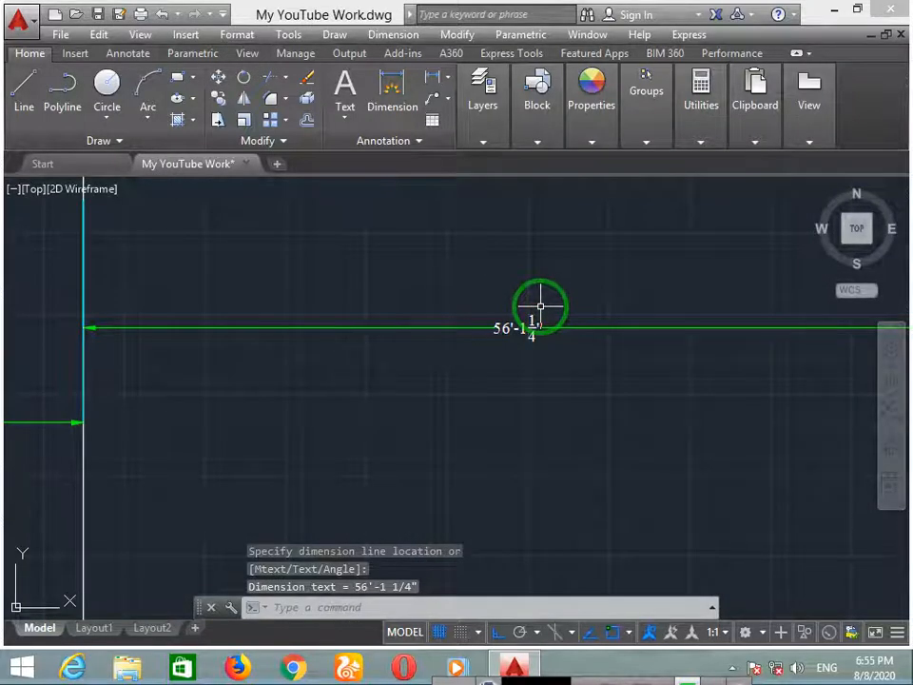
pyautogui.scroll(3, 539, 306)
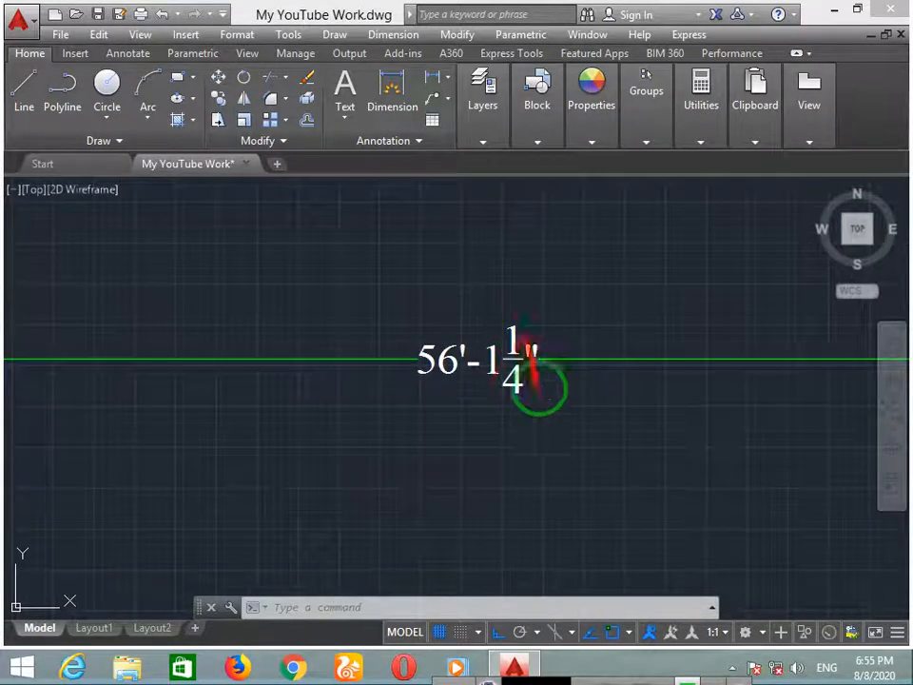
pyautogui.scroll(-3, 509, 371)
pyautogui.moveTo(596, 416); pyautogui.dragTo(194, 354, button='middle')
pyautogui.scroll(-2, 432, 333)
pyautogui.moveTo(512, 326); pyautogui.dragTo(298, 330, button='middle')
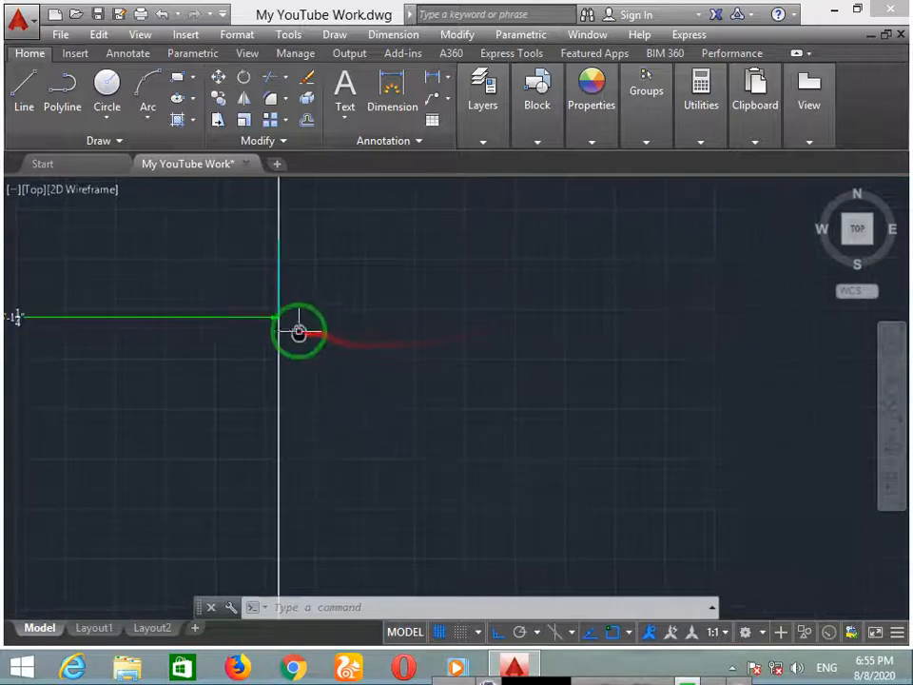
pyautogui.scroll(-4, 316, 330)
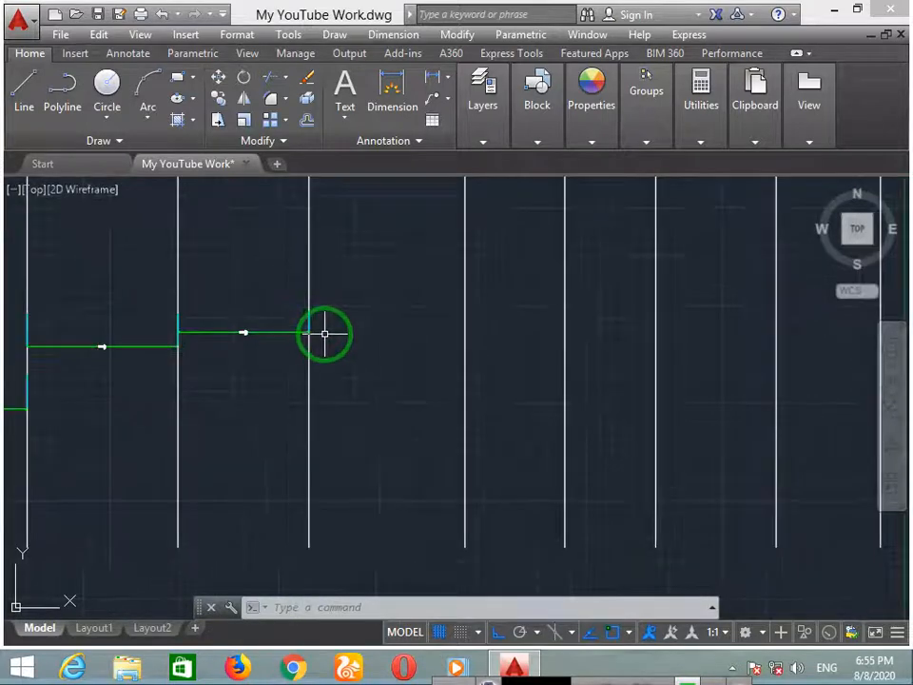
pyautogui.scroll(-2, 332, 328)
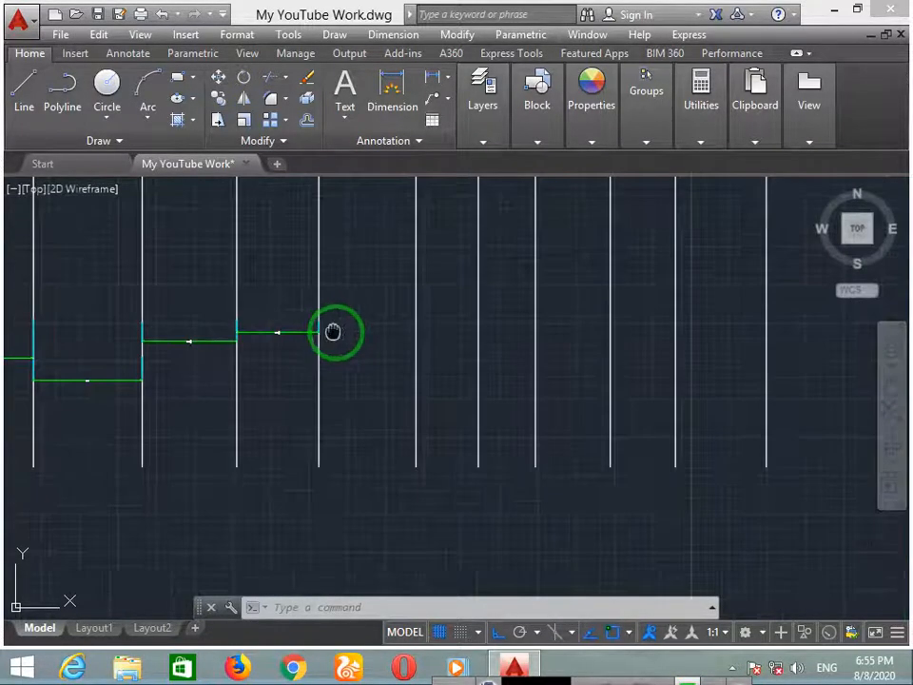
pyautogui.moveTo(332, 328)
pyautogui.mouseDown(button='middle')
pyautogui.moveTo(575, 365)
pyautogui.moveTo(544, 362)
pyautogui.mouseUp(button='middle')
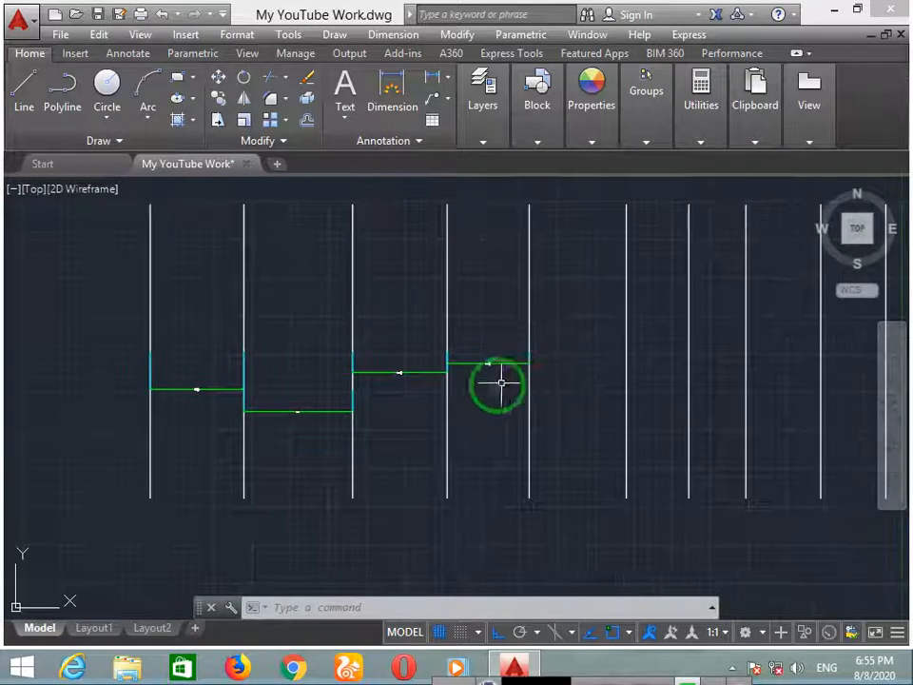
pyautogui.moveTo(248, 476); pyautogui.dragTo(390, 486, button='middle')
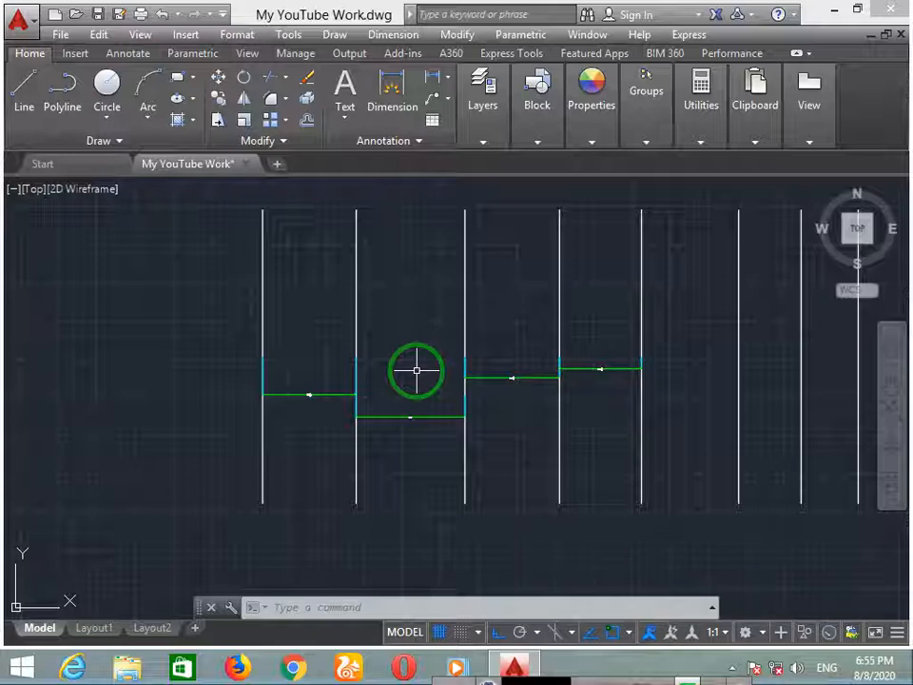
# Undo all the aligned dimensions and the multiple line copies, back to the single vertical line.
pyautogui.hotkey('ctrl', 'z')
pyautogui.hotkey('ctrl', 'z')
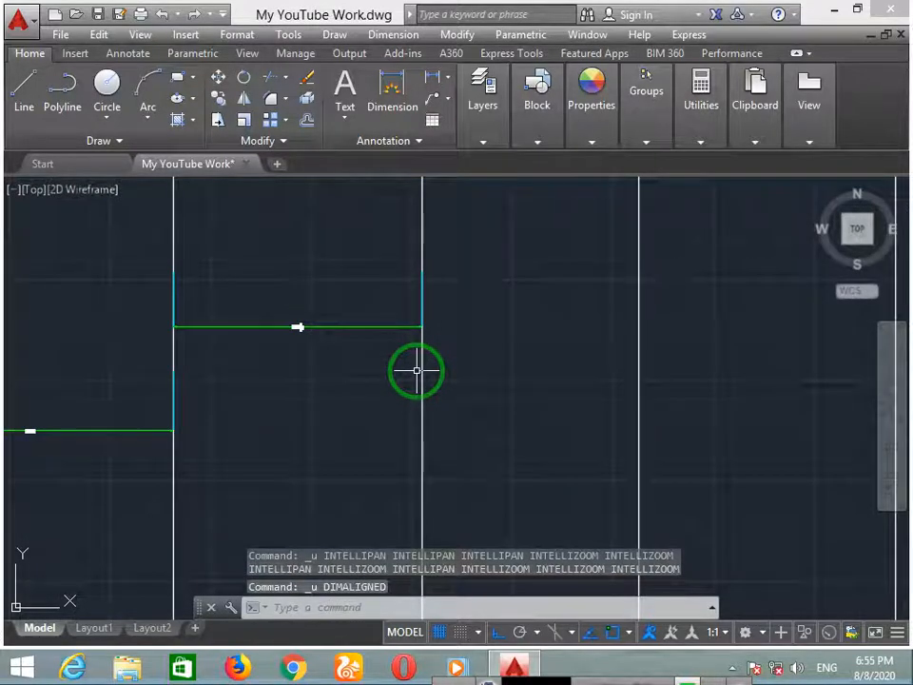
pyautogui.hotkey('ctrl', 'z')
pyautogui.hotkey('ctrl', 'z')
pyautogui.hotkey('ctrl', 'z')
pyautogui.hotkey('ctrl', 'z')
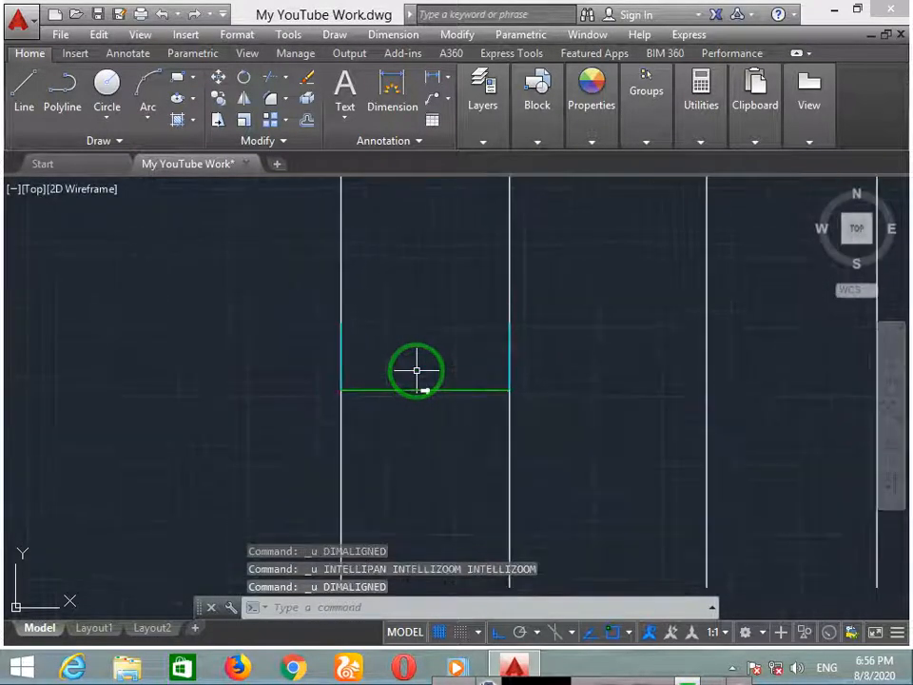
pyautogui.hotkey('ctrl', 'z')
pyautogui.hotkey('ctrl', 'z')
pyautogui.hotkey('ctrl', 'z')
pyautogui.hotkey('ctrl', 'z')
pyautogui.hotkey('ctrl', 'z')
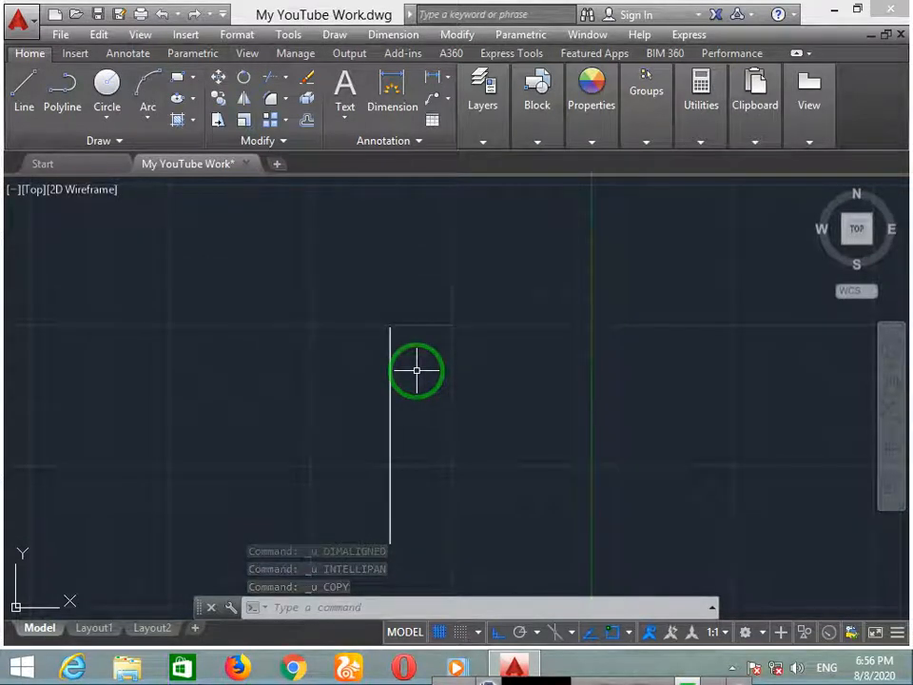
# Copy the vertical line 50' to the right, using its midpoint as the base point.
pyautogui.moveTo(361, 467); pyautogui.dragTo(429, 376, button='middle')
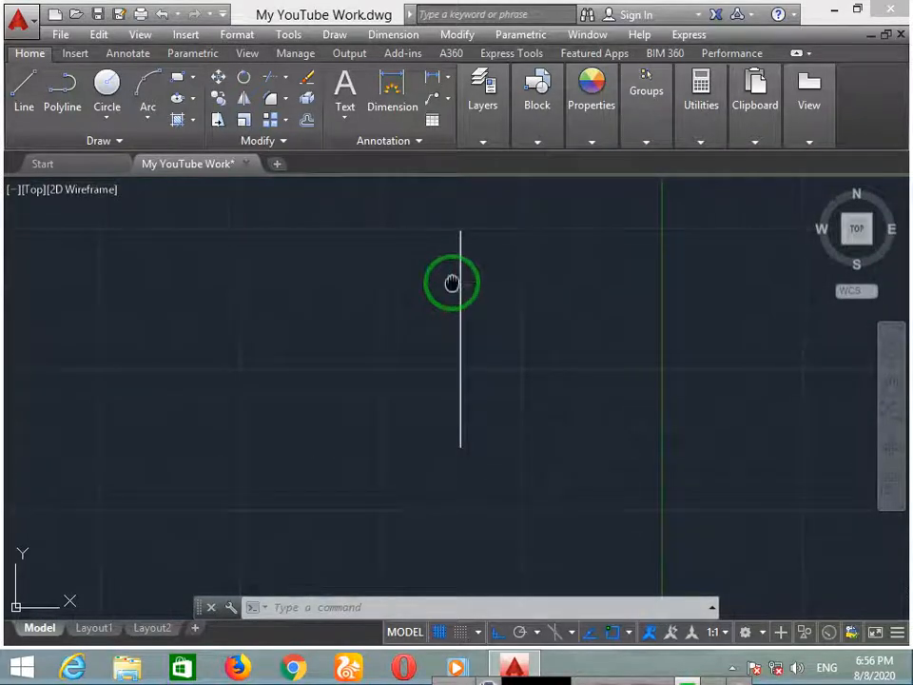
pyautogui.moveTo(452, 283); pyautogui.dragTo(438, 368, button='middle')
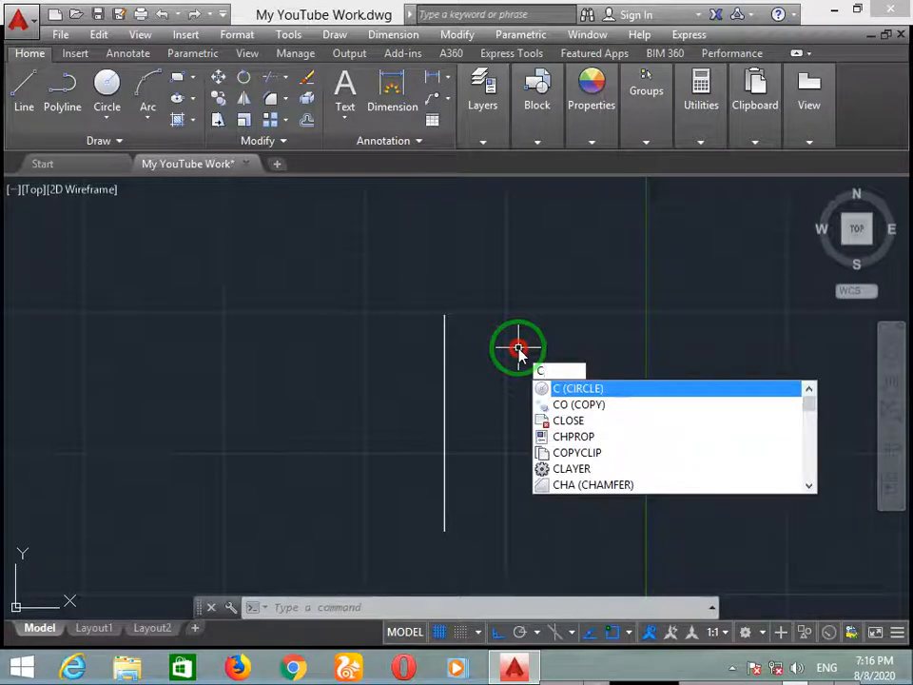
pyautogui.write('o')
pyautogui.press('Return')
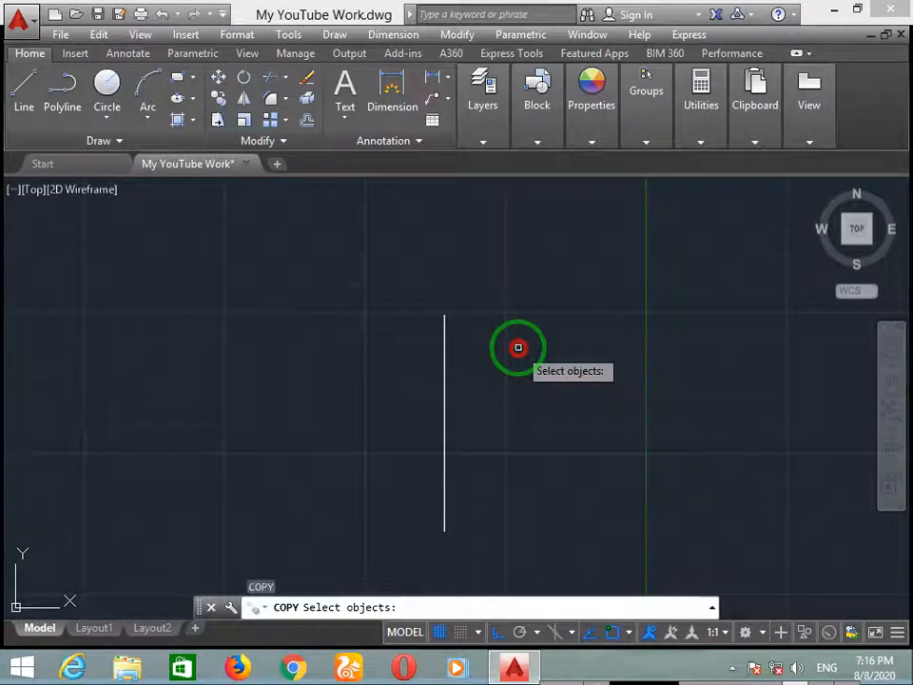
pyautogui.click(443, 433)
pyautogui.press('Return')
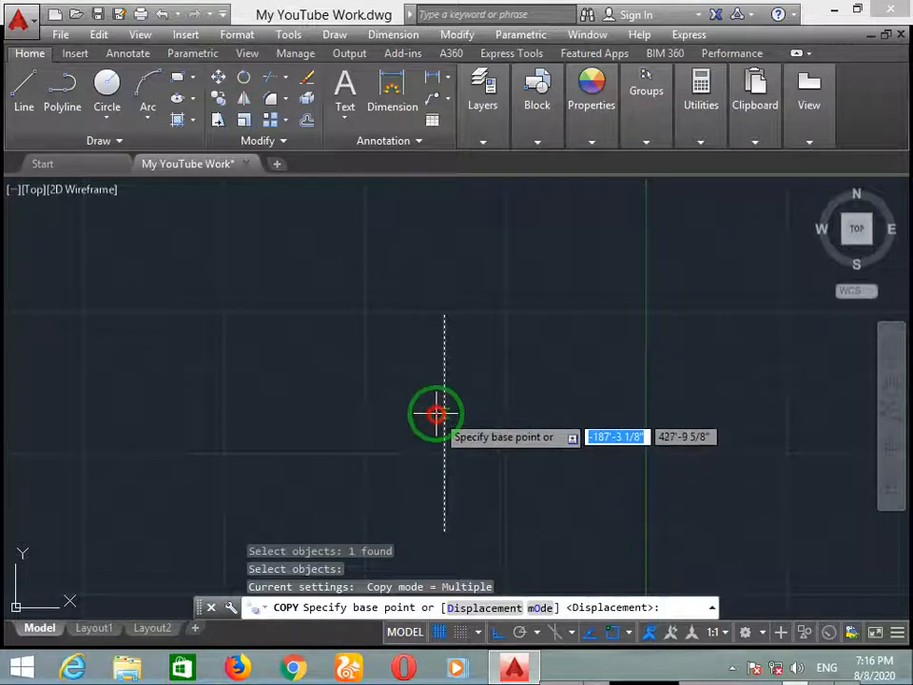
pyautogui.click(445, 428)
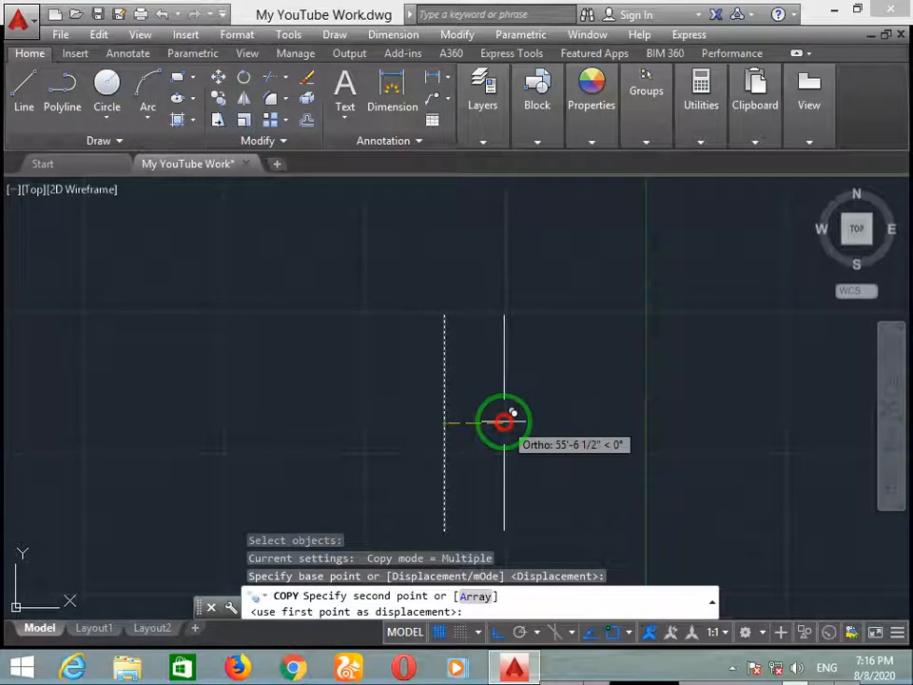
pyautogui.write('50')
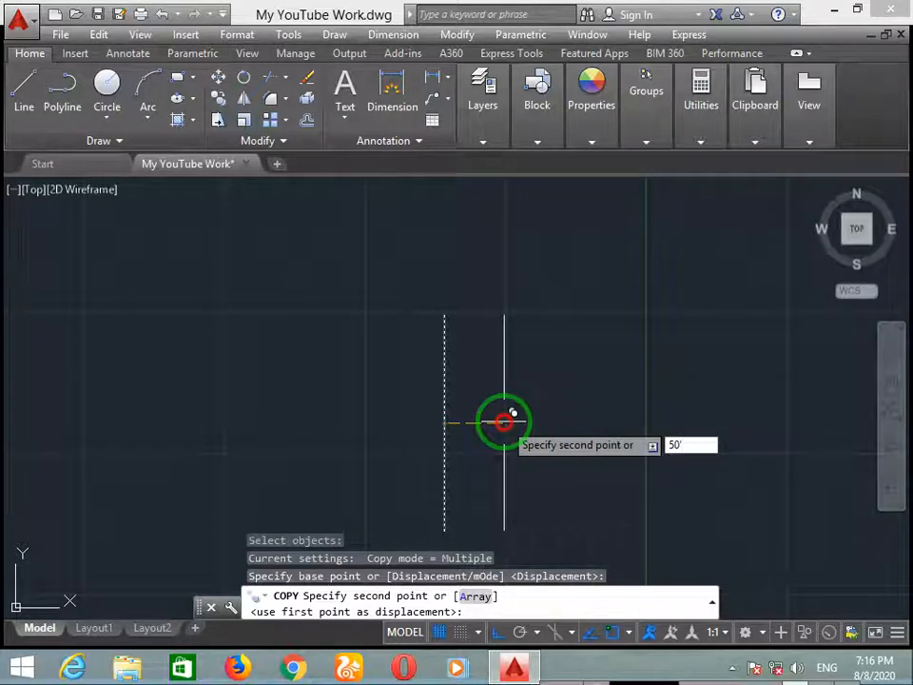
pyautogui.press('Return')
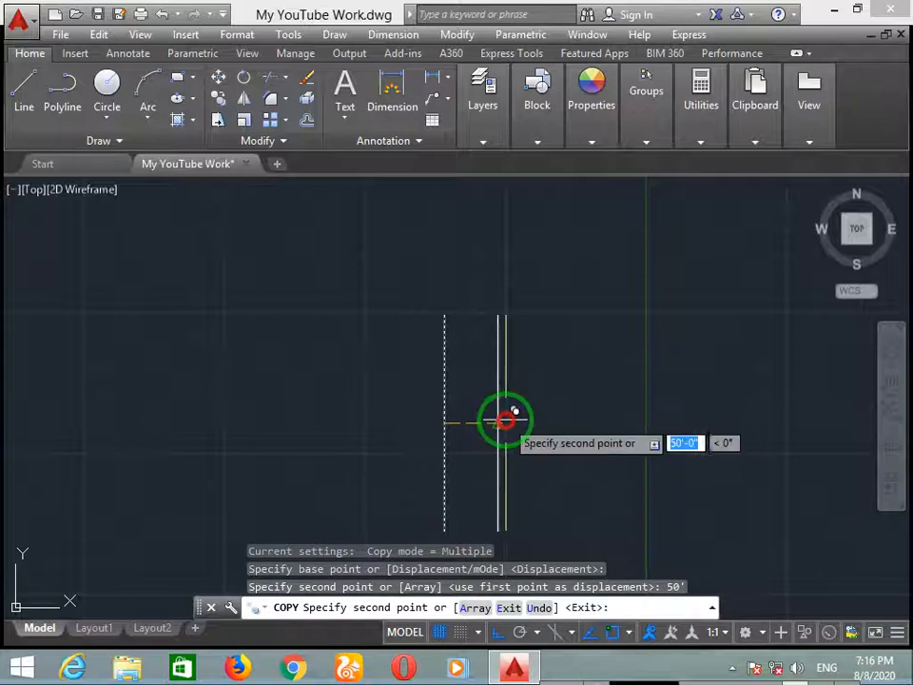
# Place three more freehand copies of the line, one further right and two on the left, and undo the whole copy operation.
pyautogui.click(662, 412)
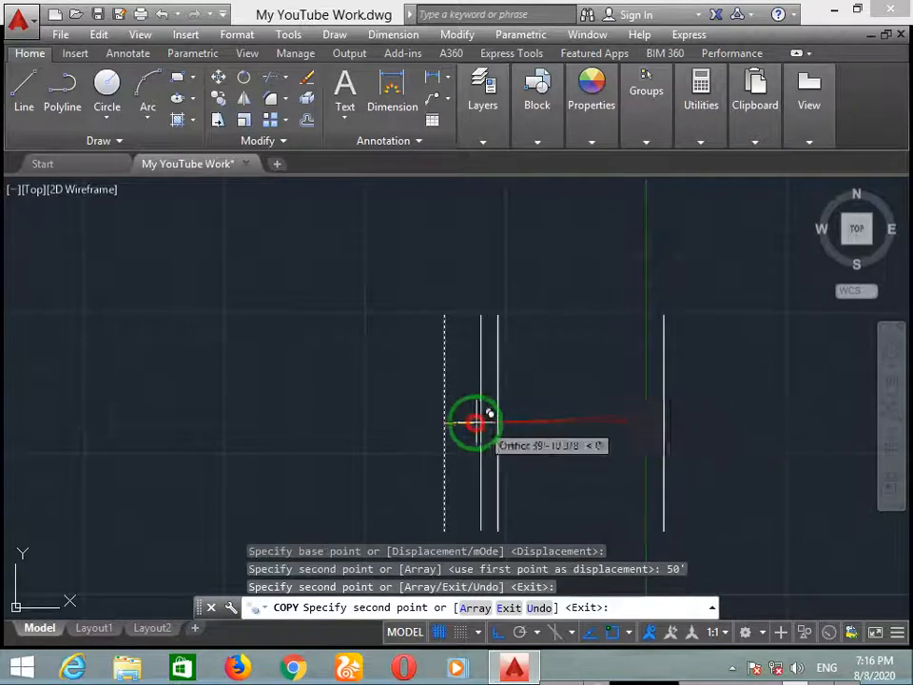
pyautogui.click(172, 418)
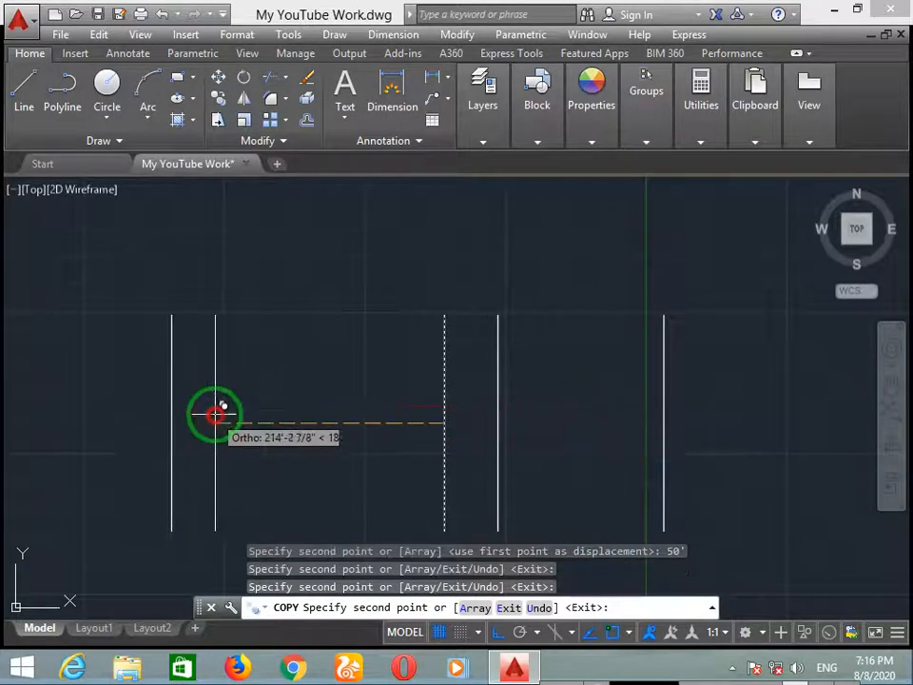
pyautogui.click(302, 419)
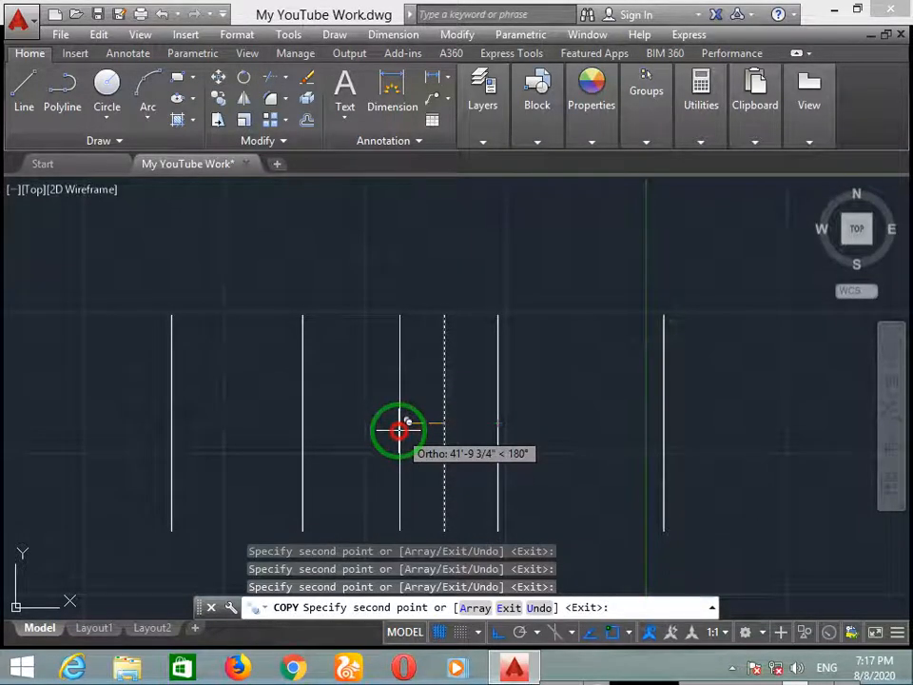
pyautogui.press('Escape')
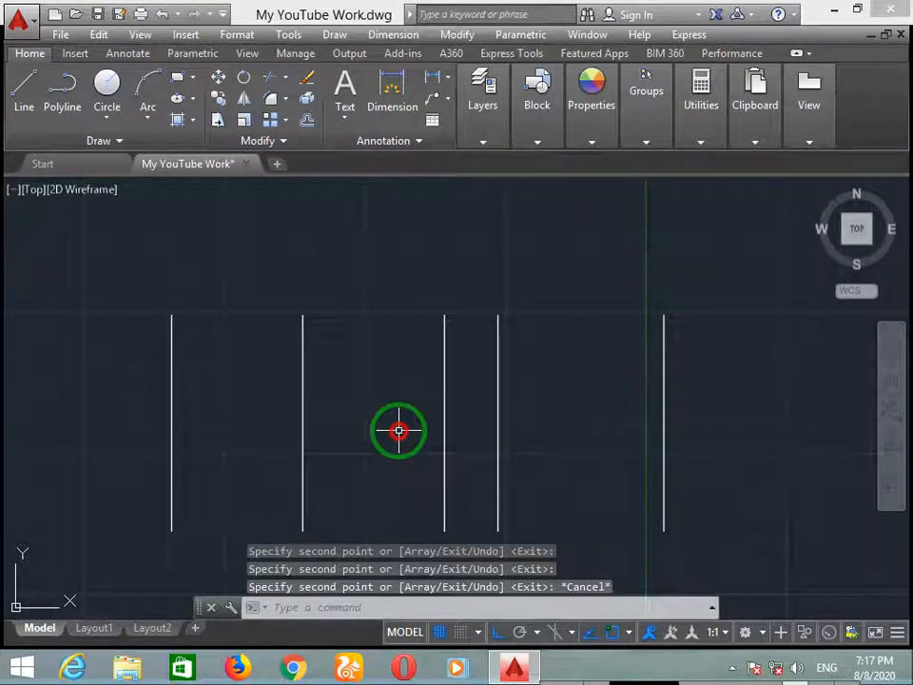
pyautogui.hotkey('ctrl', 'z')
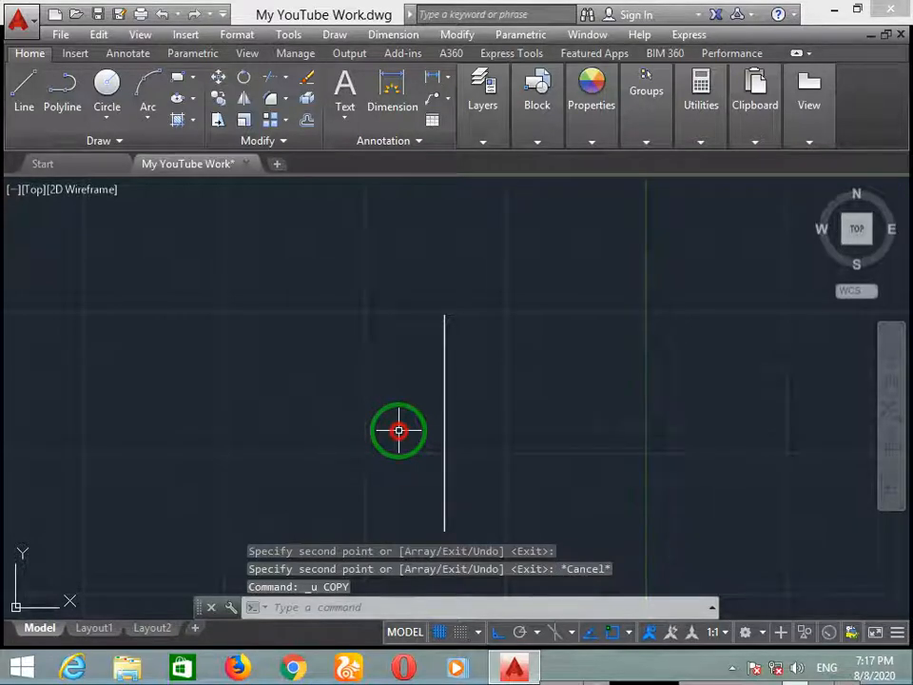
# Make a single copy of the vertical line 50' to the right, taking its midpoint as the base point.
pyautogui.write('U')
pyautogui.write('OPY')
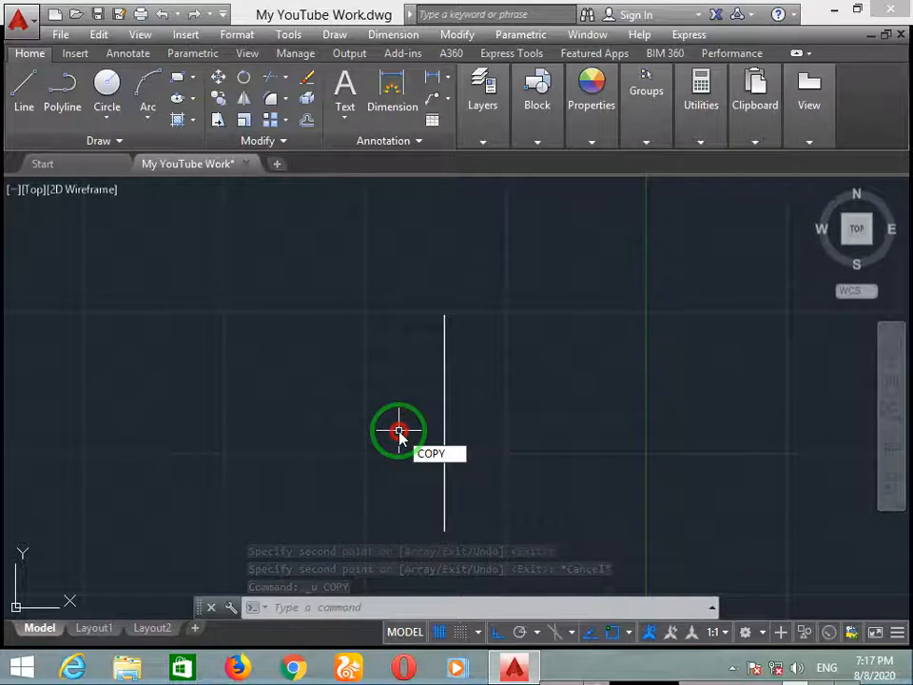
pyautogui.press('Return')
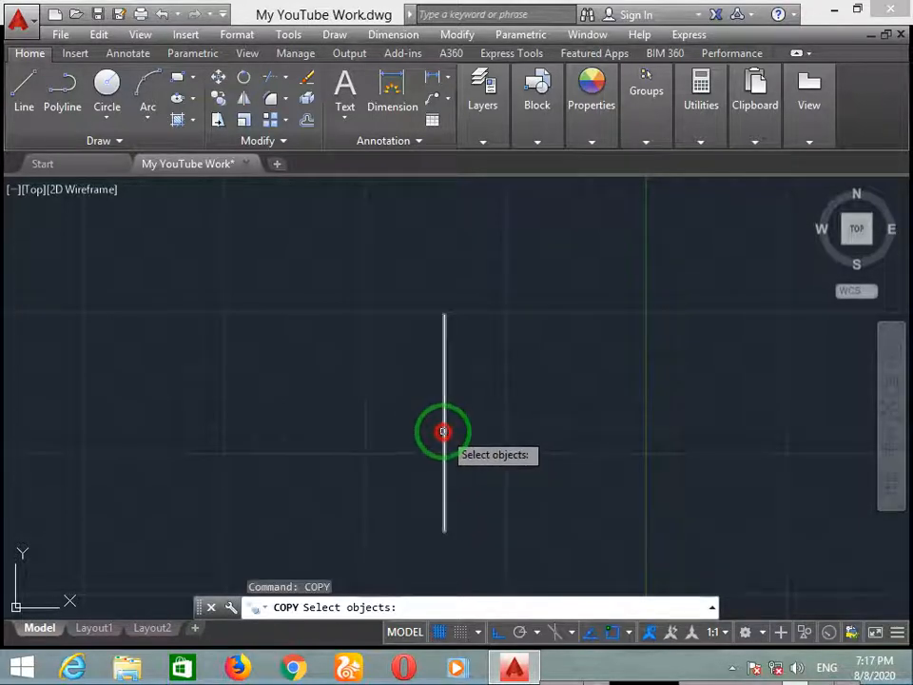
pyautogui.click(443, 431)
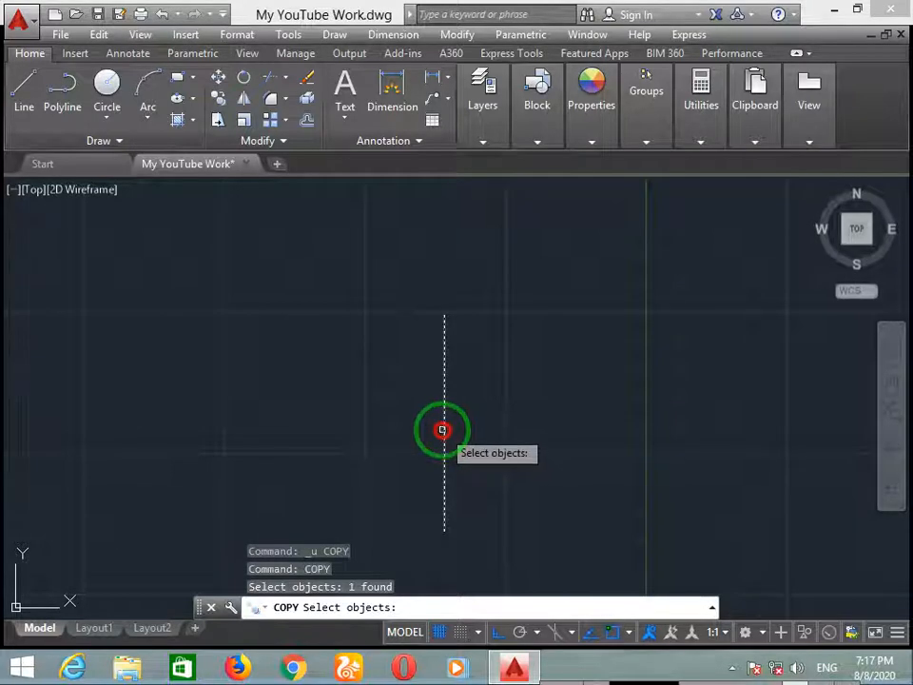
pyautogui.press('Return')
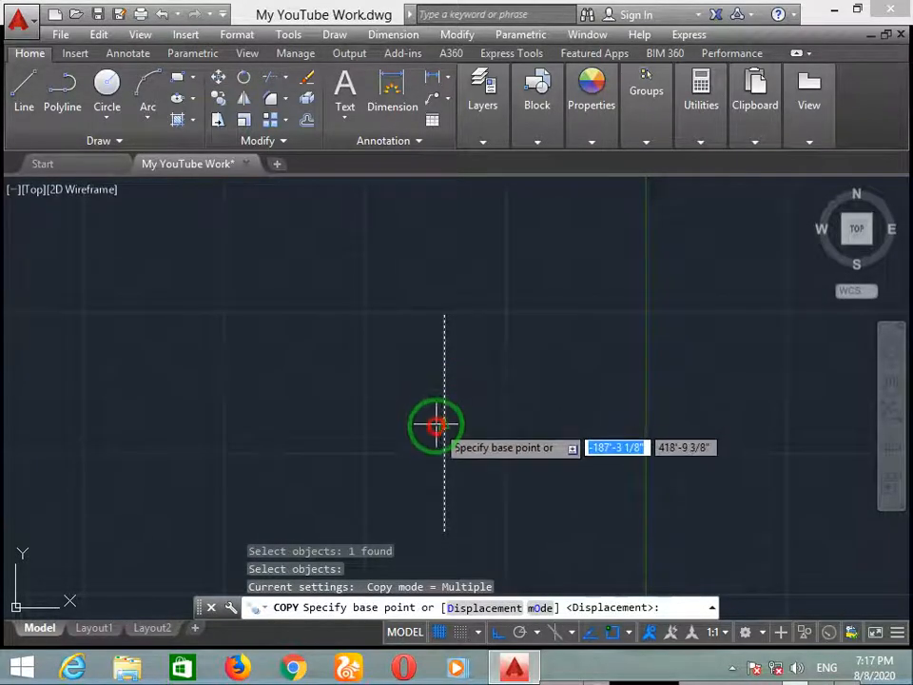
pyautogui.click(440, 428)
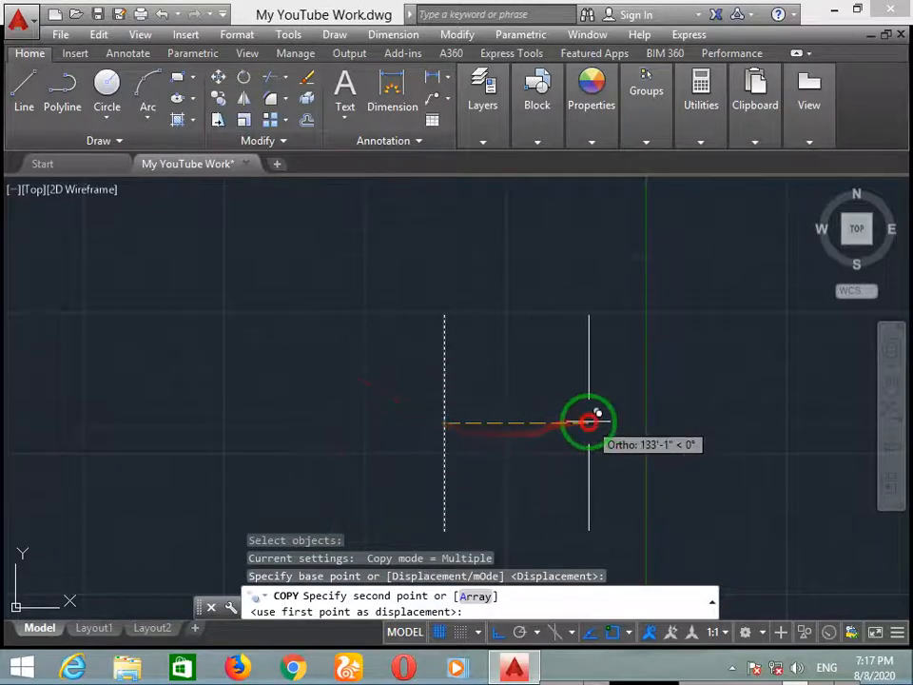
pyautogui.write('50')
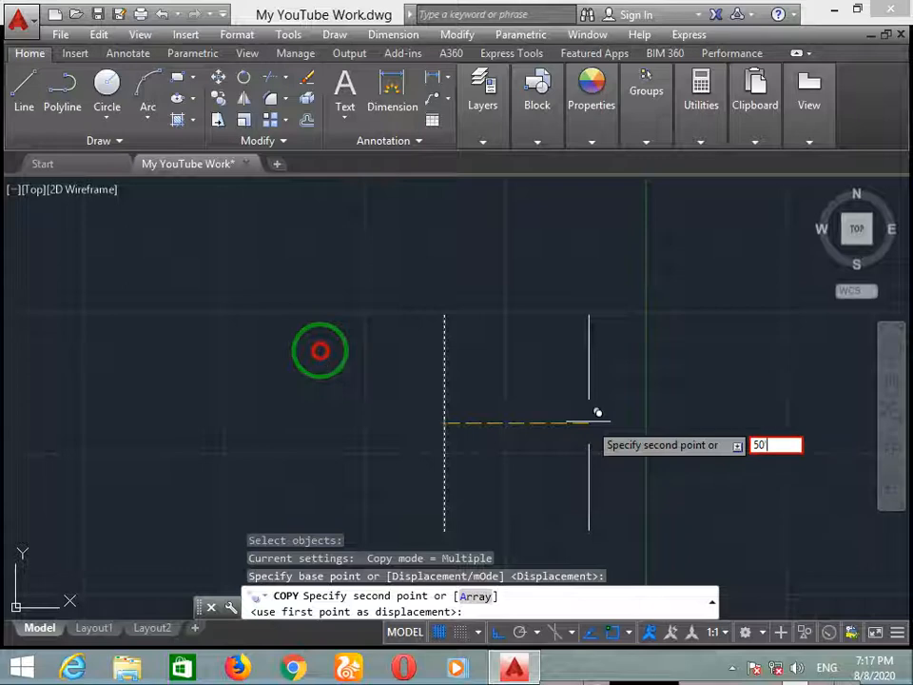
pyautogui.press('Return')
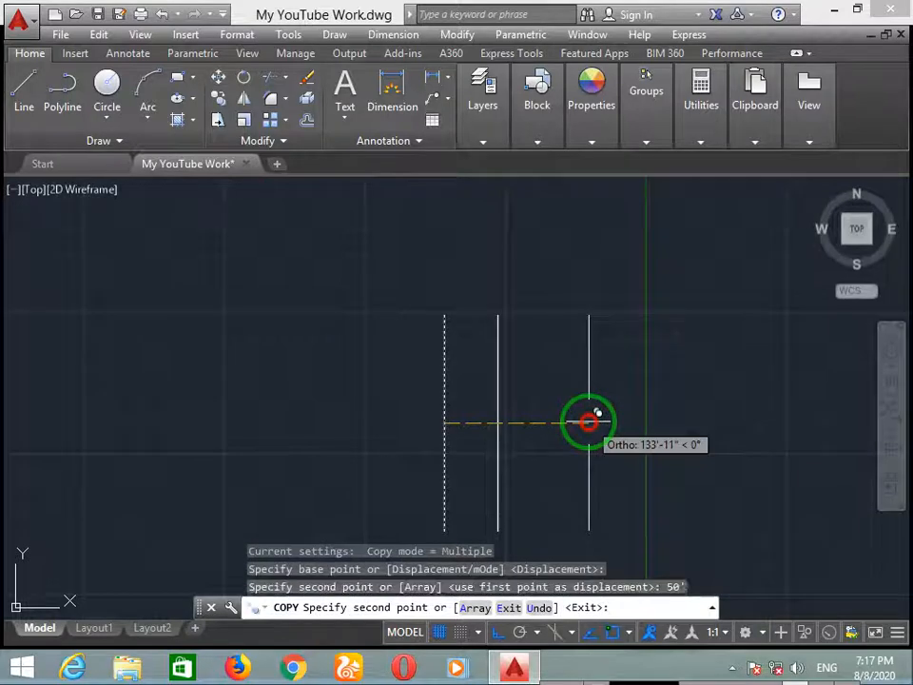
pyautogui.press('Return')
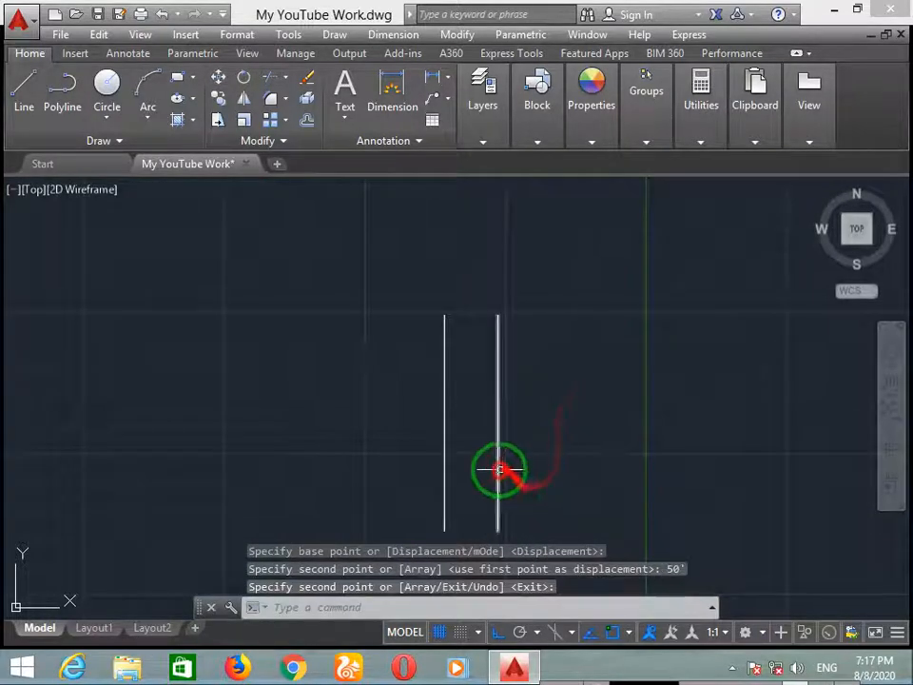
# Add an aligned dimension between the midpoints of the original and copied lines, placing the dimension line slightly below the midpoints.
pyautogui.moveTo(474, 469); pyautogui.dragTo(524, 393, button='middle')
pyautogui.scroll(2, 539, 341)
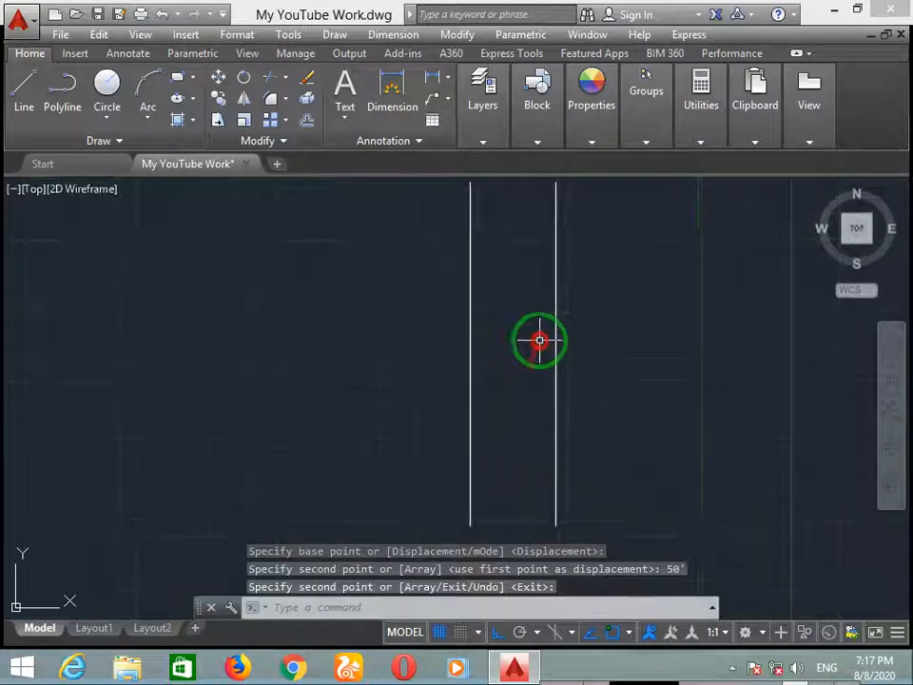
pyautogui.scroll(2, 539, 340)
pyautogui.scroll(-2, 538, 340)
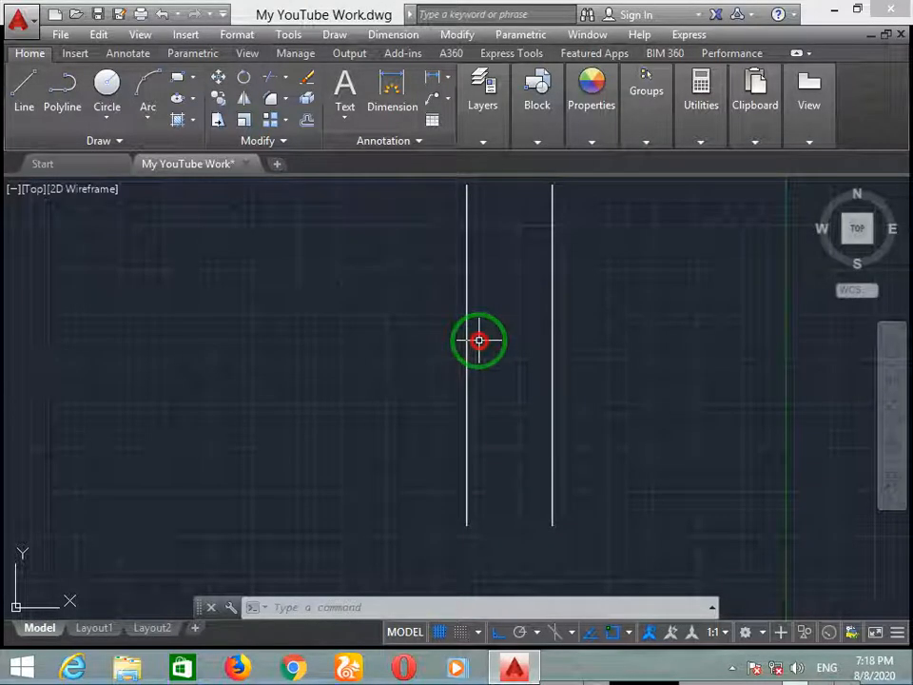
pyautogui.write('DAL')
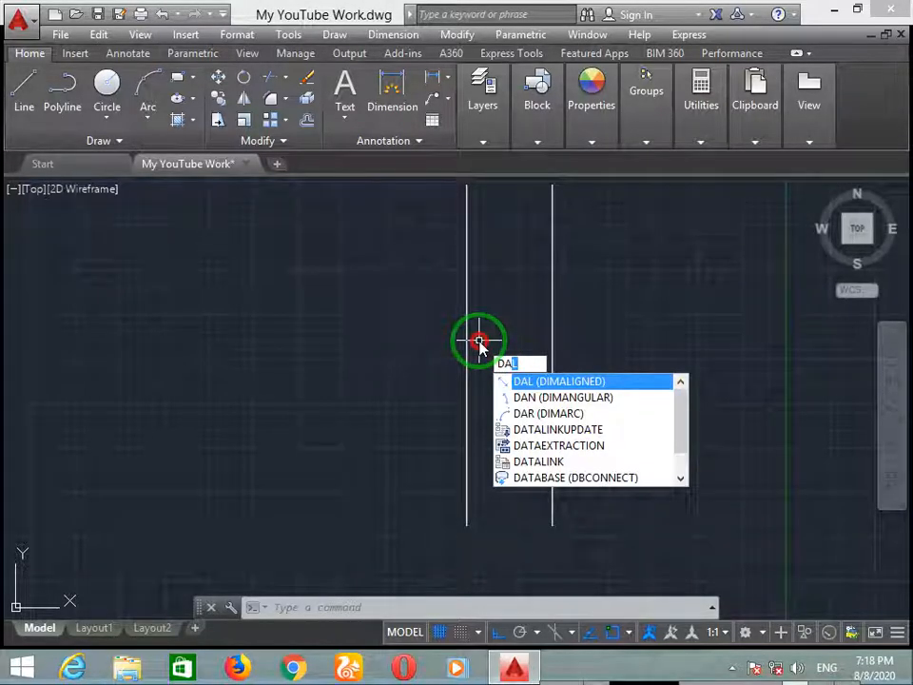
pyautogui.write('L')
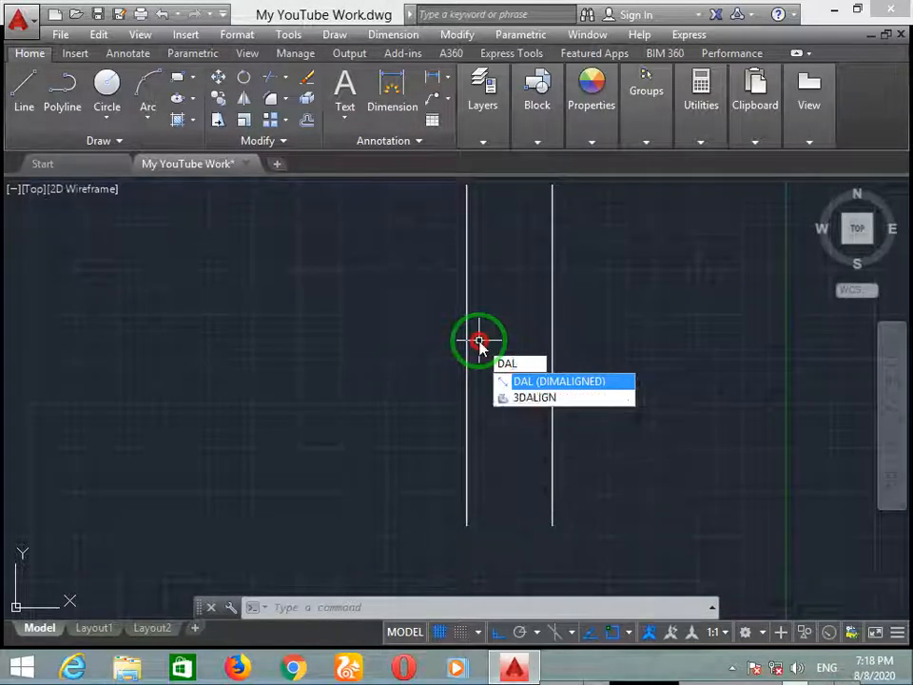
pyautogui.press('Return')
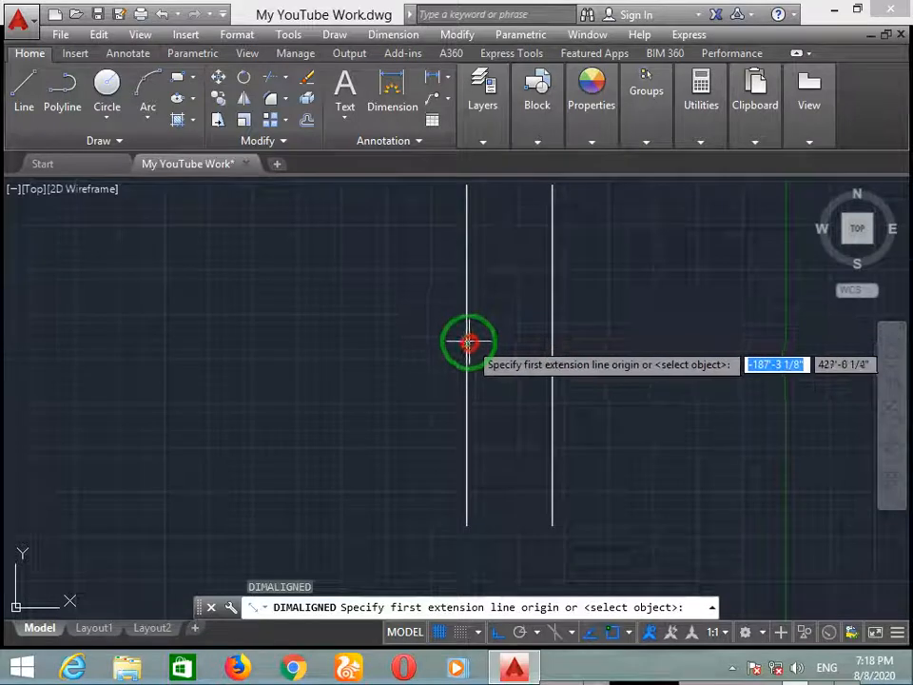
pyautogui.click(467, 356)
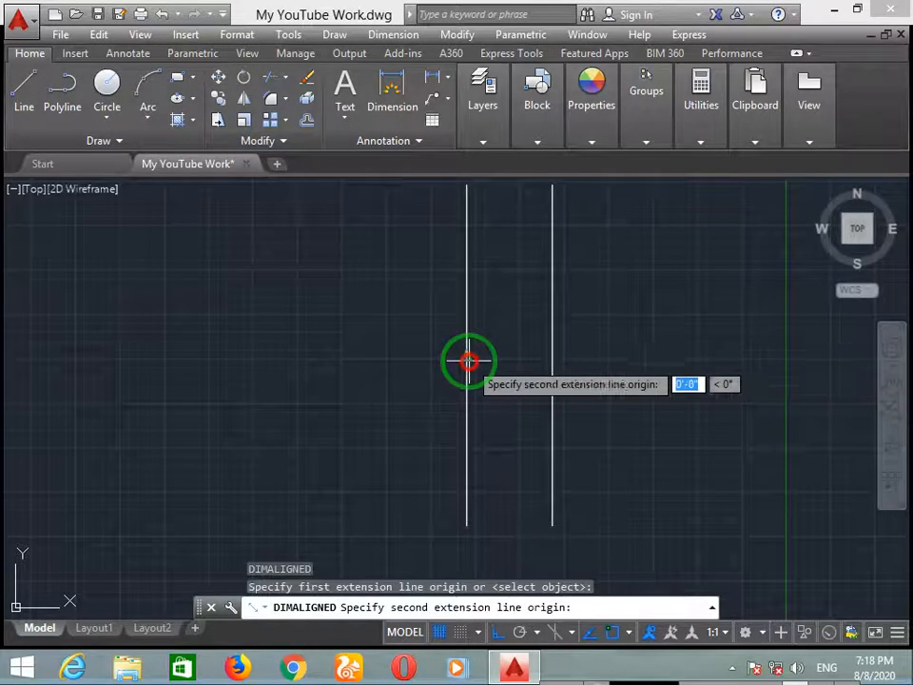
pyautogui.click(545, 357)
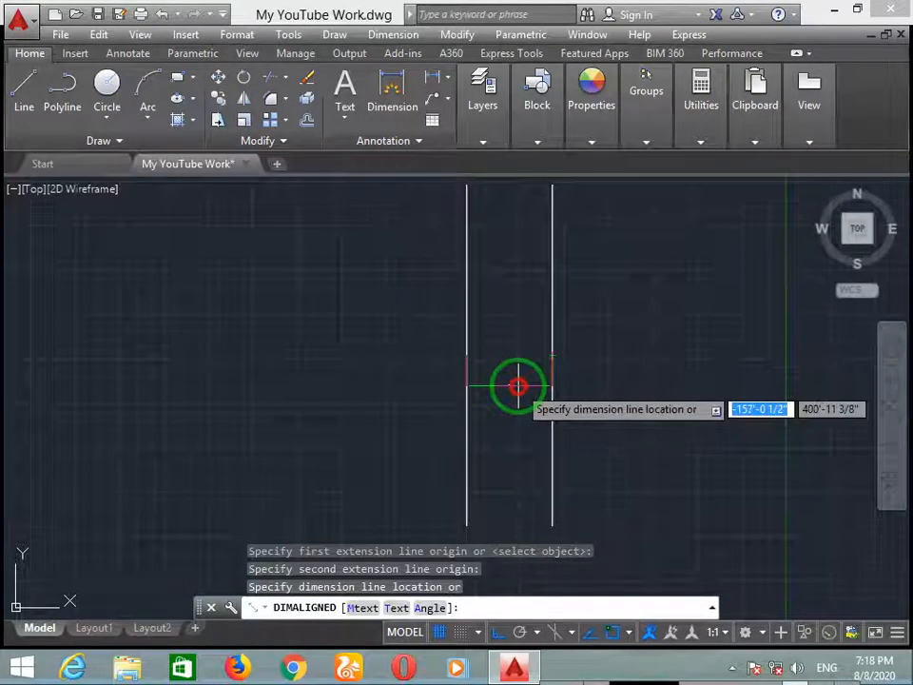
pyautogui.scroll(8, 517, 386)
pyautogui.moveTo(517, 385); pyautogui.dragTo(691, 379, button='middle')
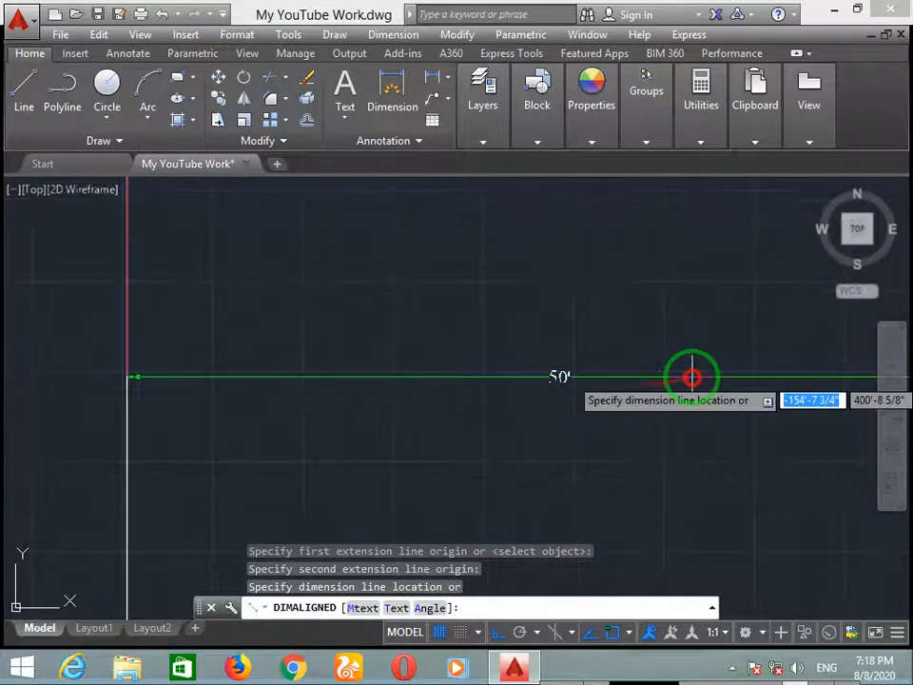
pyautogui.click(625, 417)
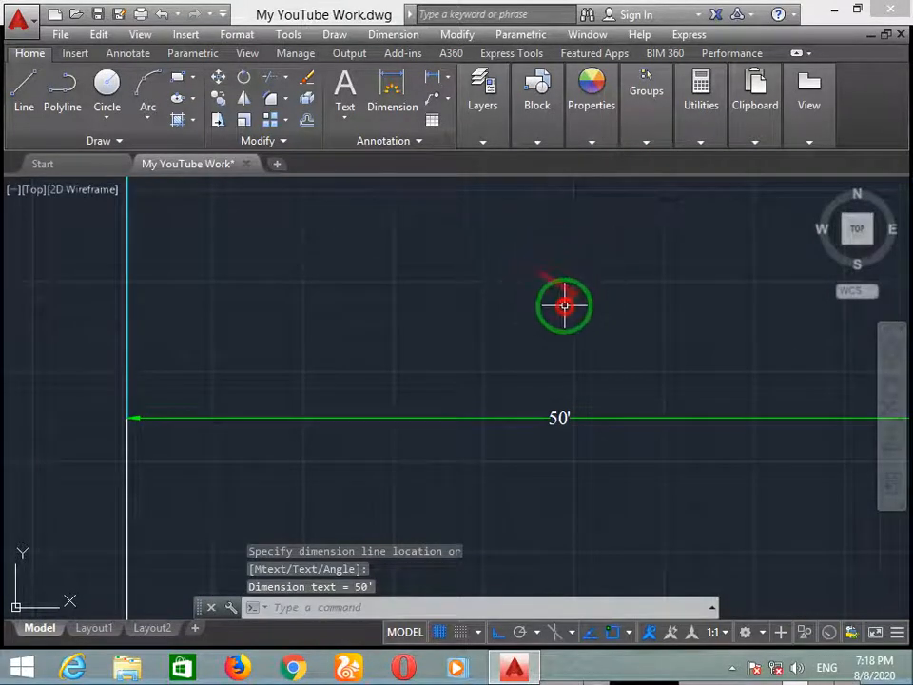
pyautogui.scroll(-6, 564, 305)
pyautogui.scroll(-4, 564, 305)
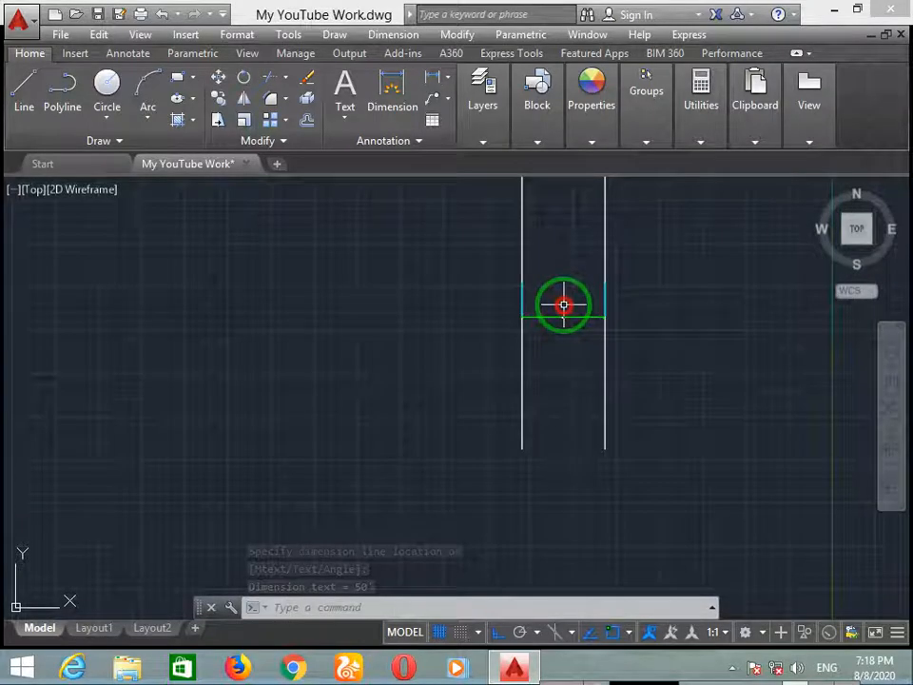
pyautogui.moveTo(564, 305); pyautogui.dragTo(548, 339, button='middle')
pyautogui.moveTo(549, 322); pyautogui.dragTo(552, 360)
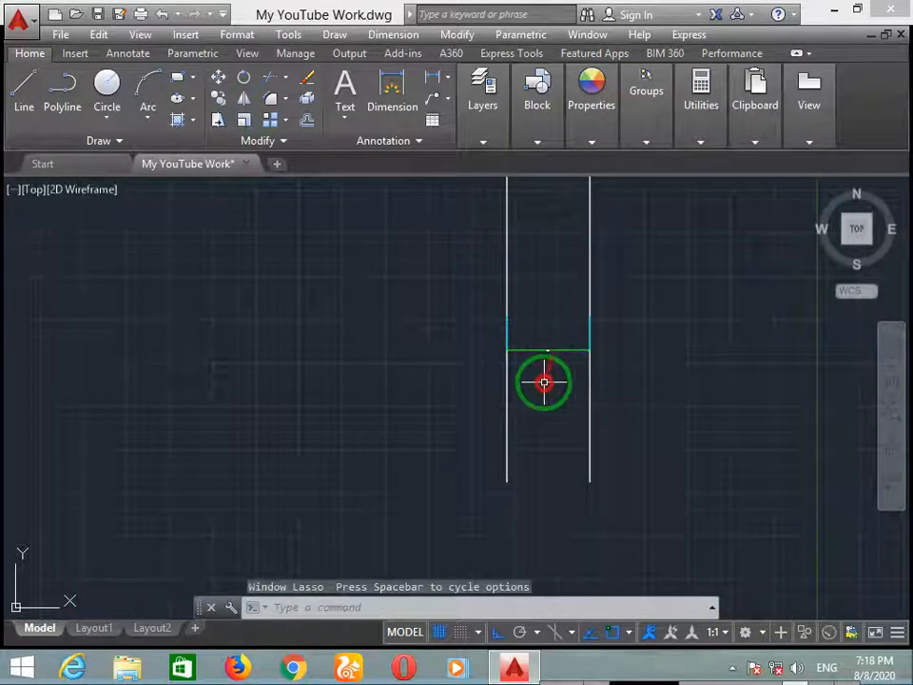
pyautogui.click(544, 380)
pyautogui.click(613, 321)
pyautogui.click(639, 298)
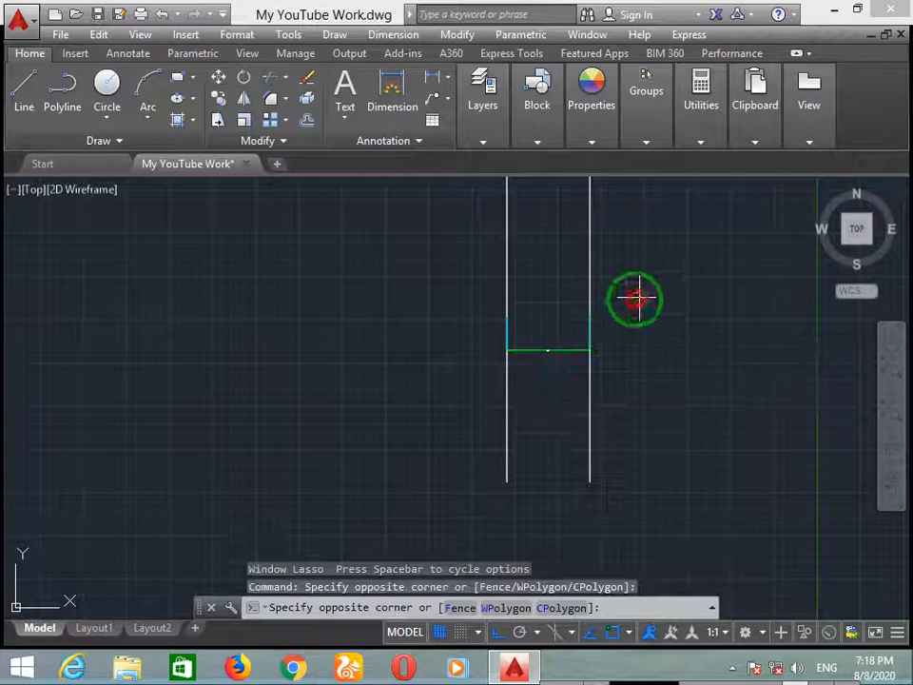
pyautogui.click(518, 388)
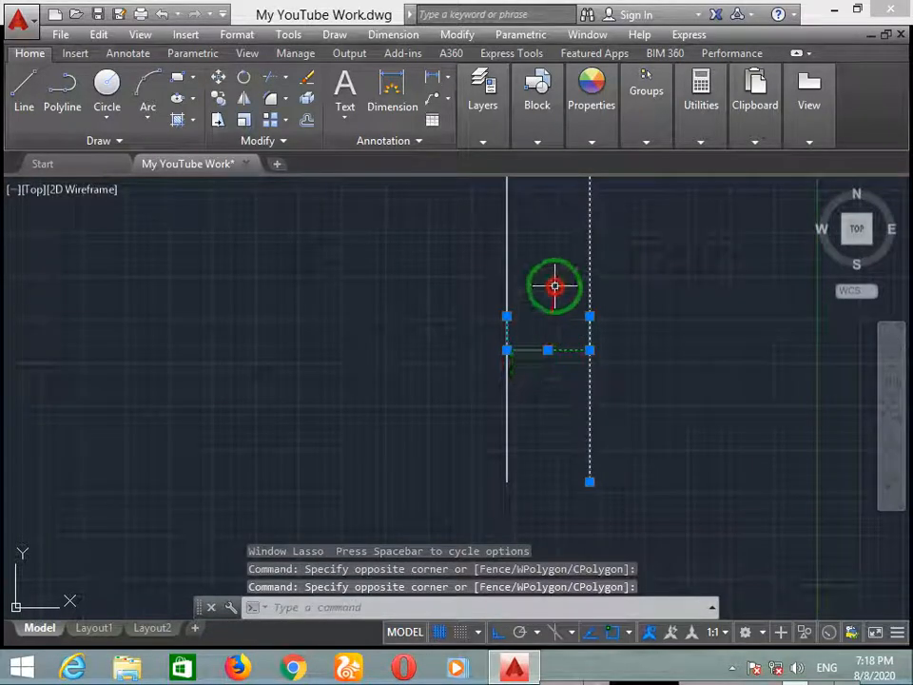
pyautogui.moveTo(509, 317)
pyautogui.mouseDown()
pyautogui.moveTo(390, 302)
pyautogui.moveTo(381, 319)
pyautogui.mouseUp()
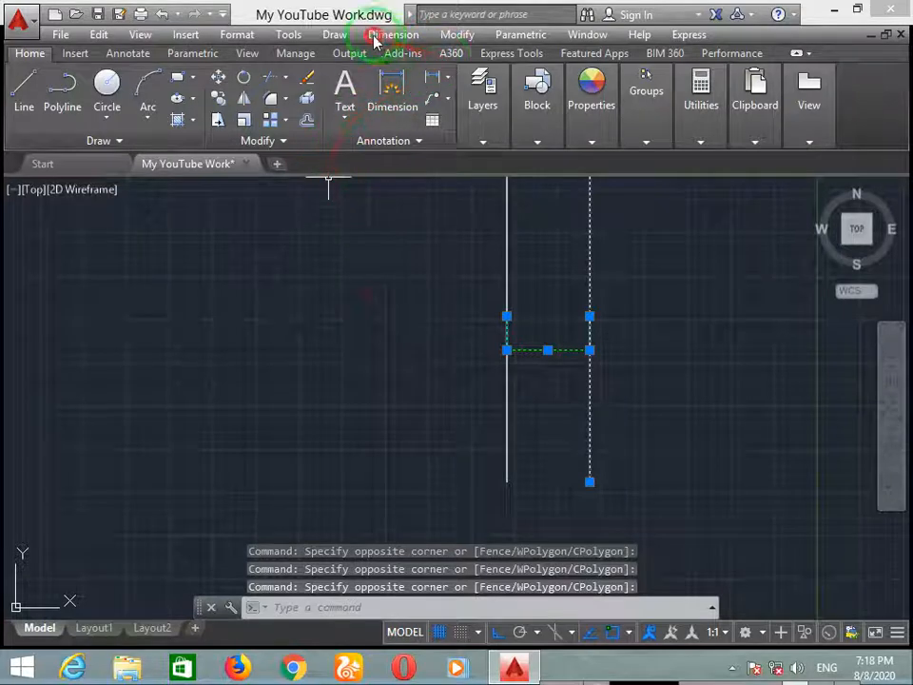
pyautogui.click(333, 35)
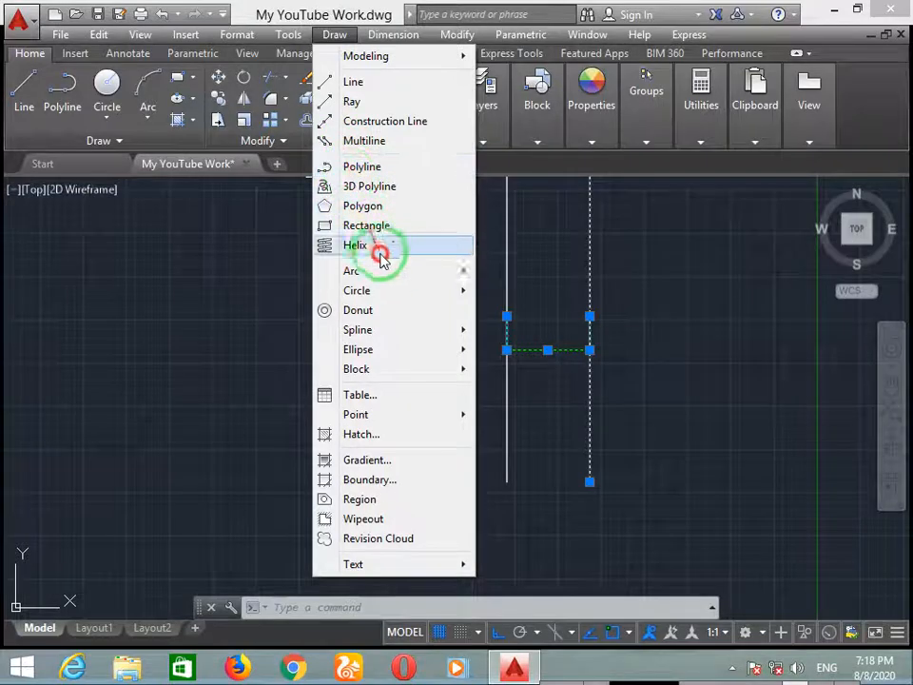
pyautogui.moveTo(387, 290)
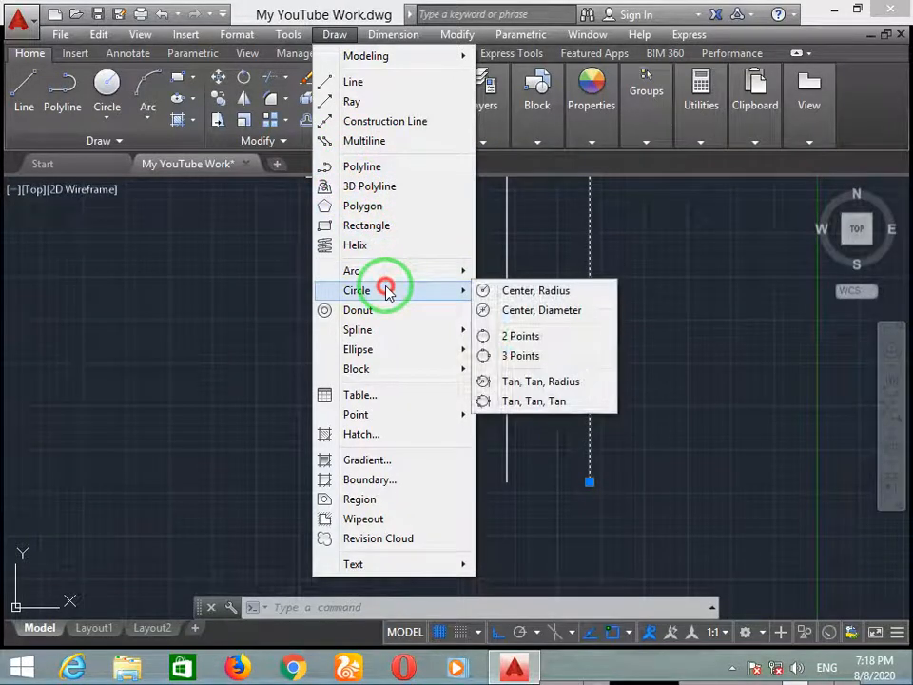
pyautogui.click(248, 280)
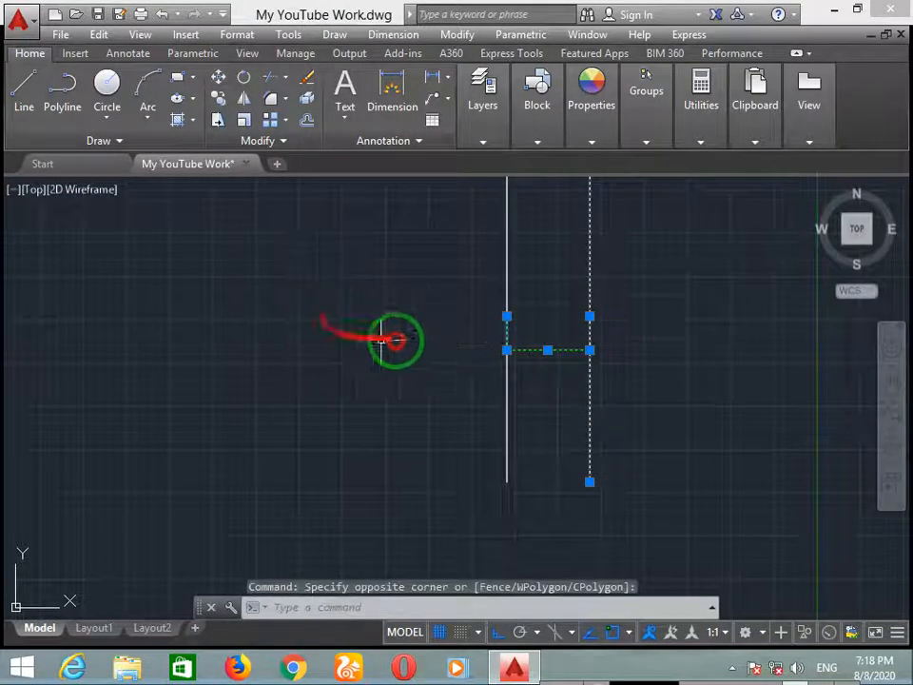
pyautogui.click(427, 387)
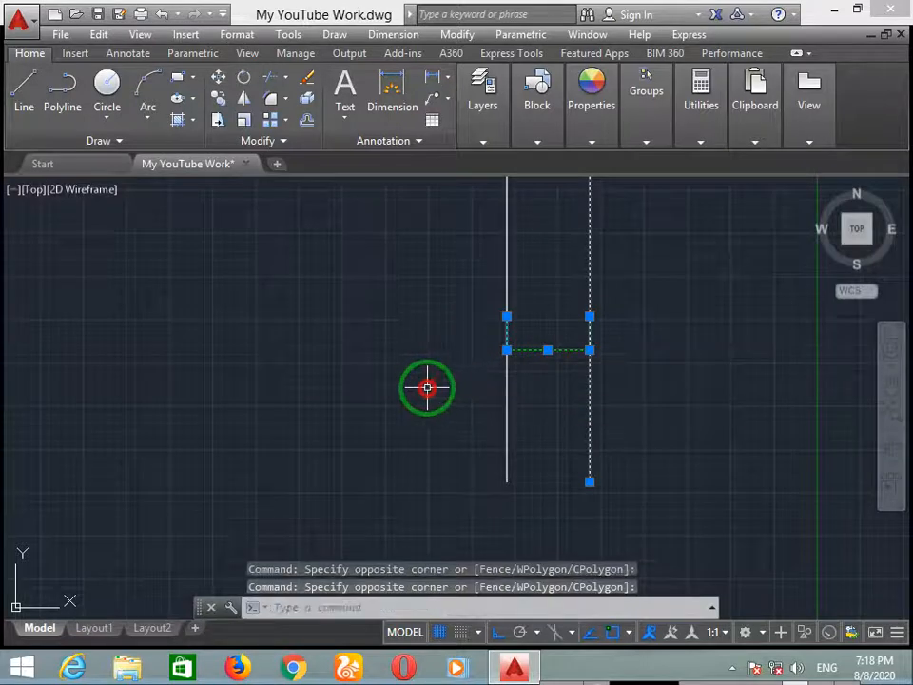
pyautogui.press('Escape')
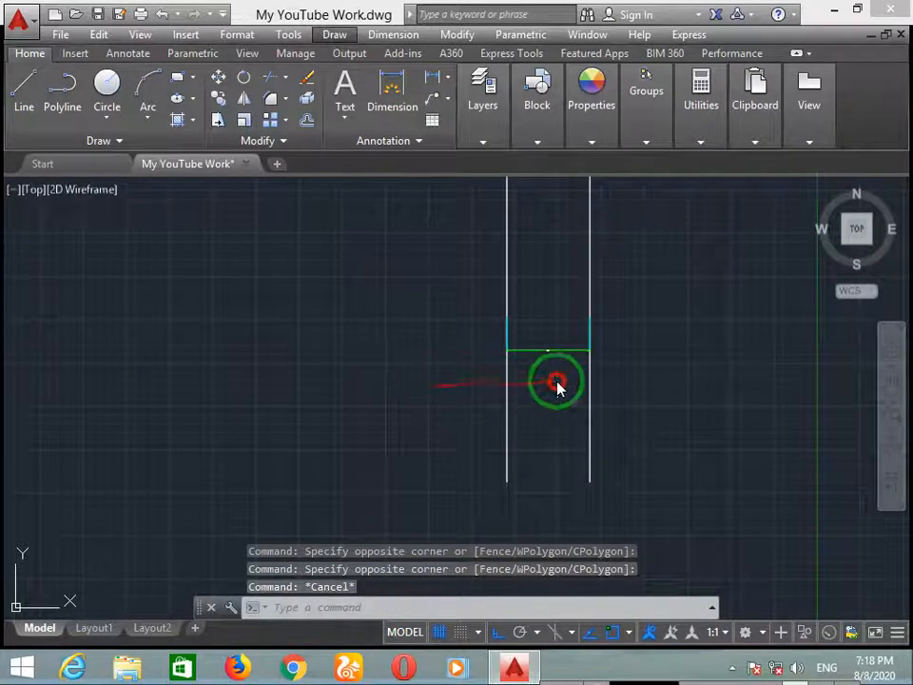
# Draw a circle with a 2' radius in the empty area to the right of the two vertical lines.
pyautogui.moveTo(554, 381)
pyautogui.mouseDown(button='middle')
pyautogui.moveTo(444, 379)
pyautogui.moveTo(328, 356)
pyautogui.mouseUp(button='middle')
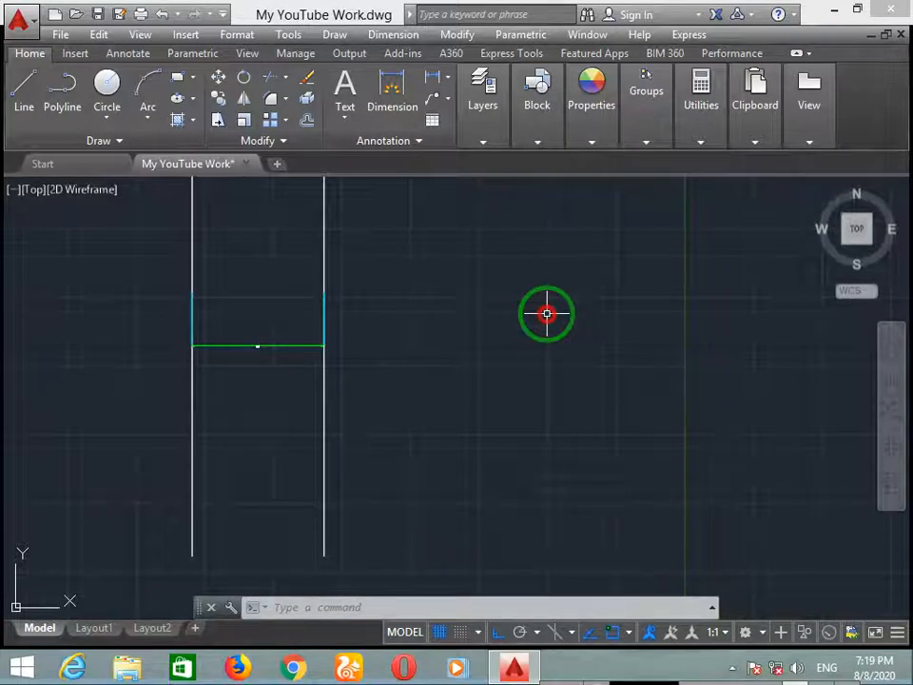
pyautogui.write('c')
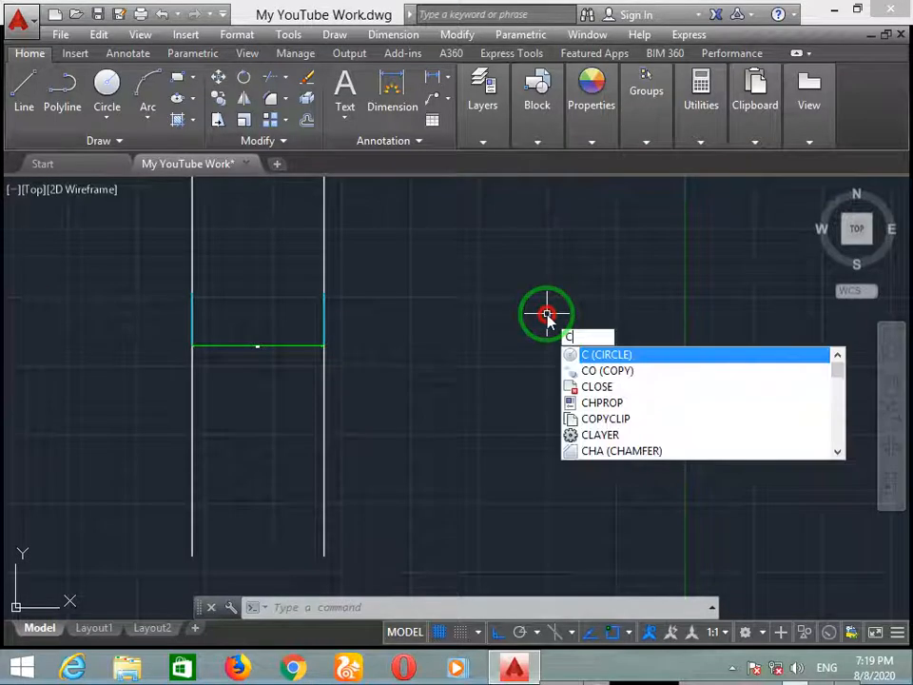
pyautogui.press('Return')
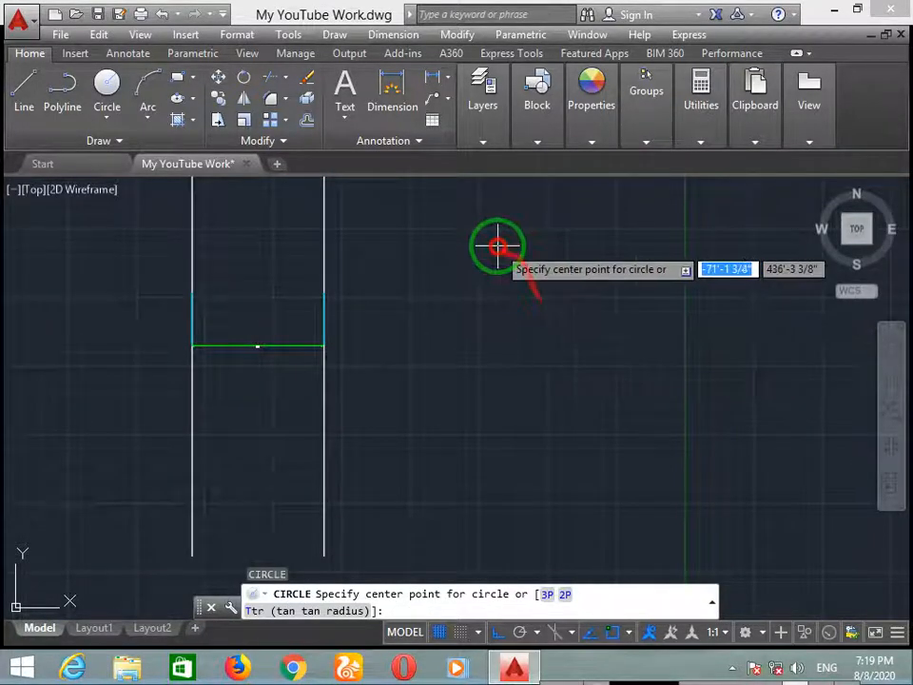
pyautogui.click(513, 350)
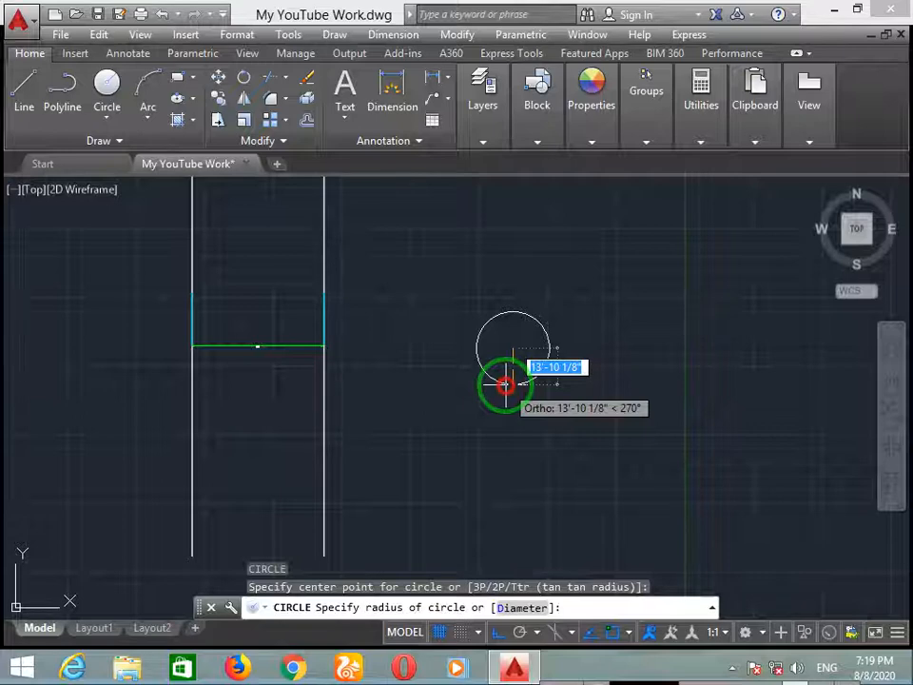
pyautogui.write('2')
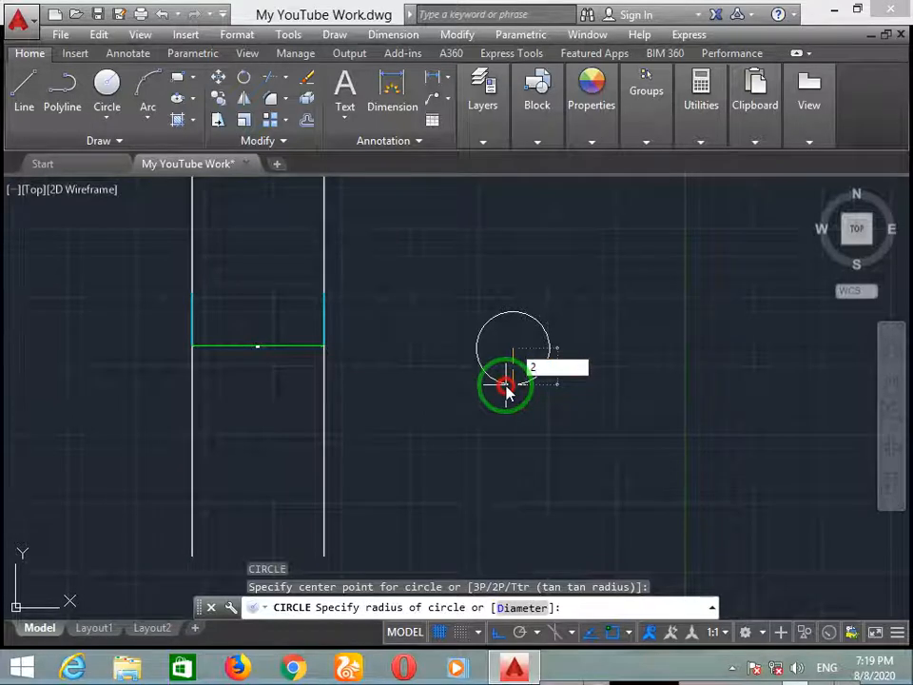
pyautogui.press('Return')
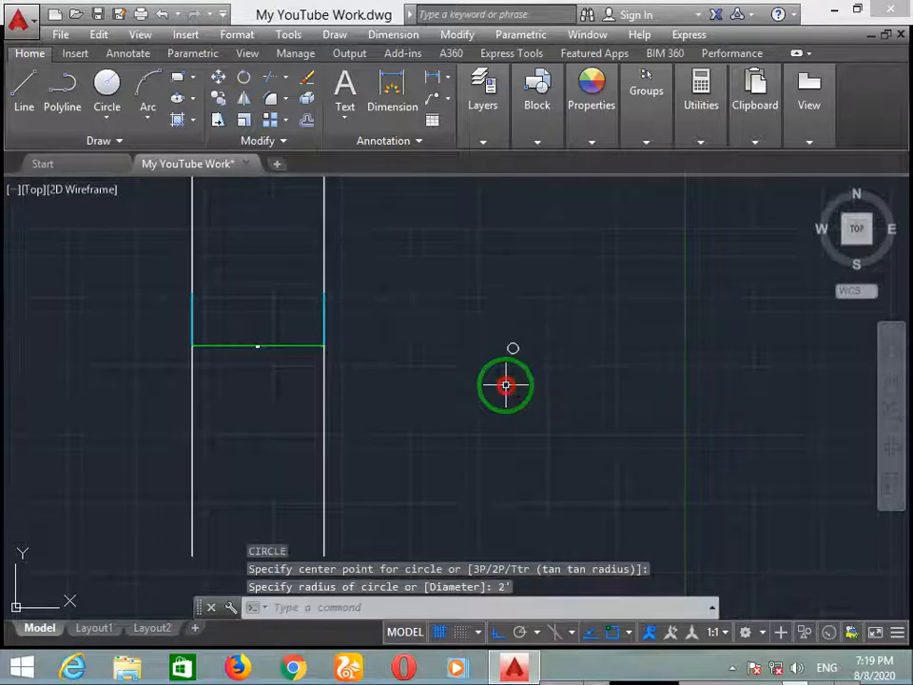
# Check the circle's diameter with a temporary aligned dimension from its top quadrant to its bottom quadrant, without placing it.
pyautogui.scroll(8, 505, 385)
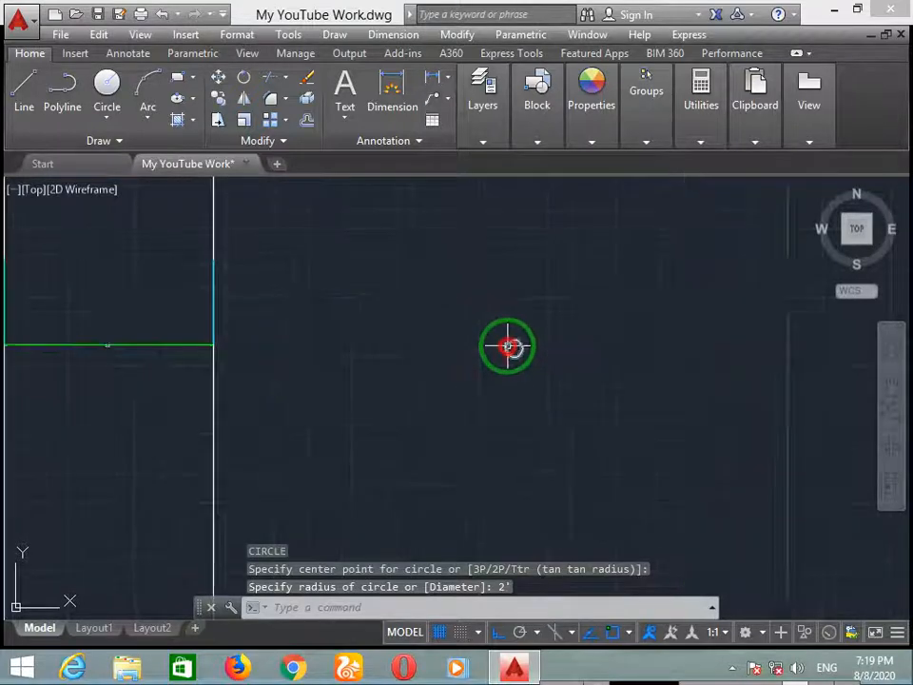
pyautogui.scroll(-3, 510, 368)
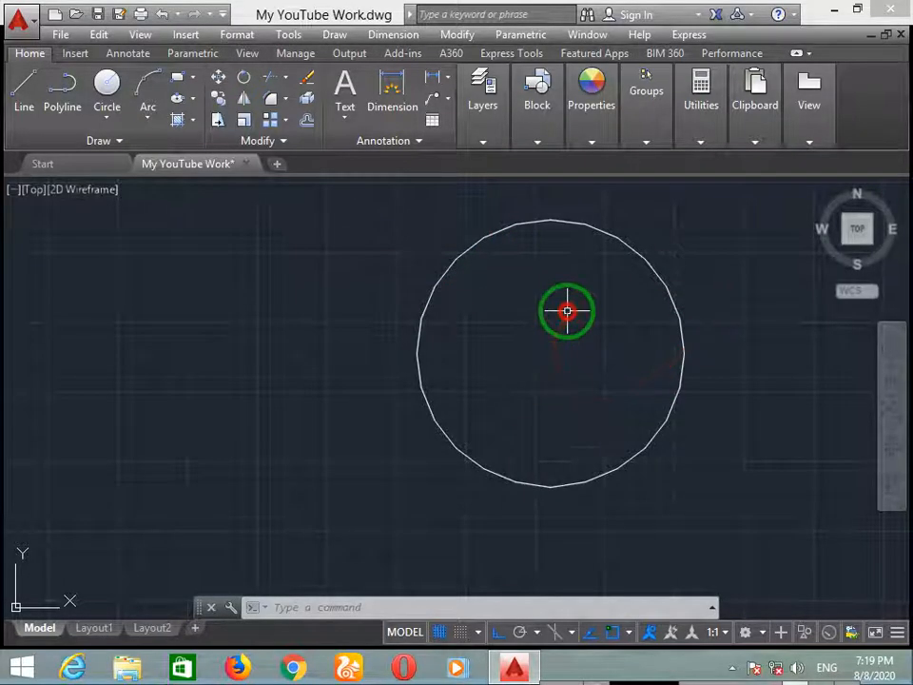
pyautogui.write('DIMALIGNED')
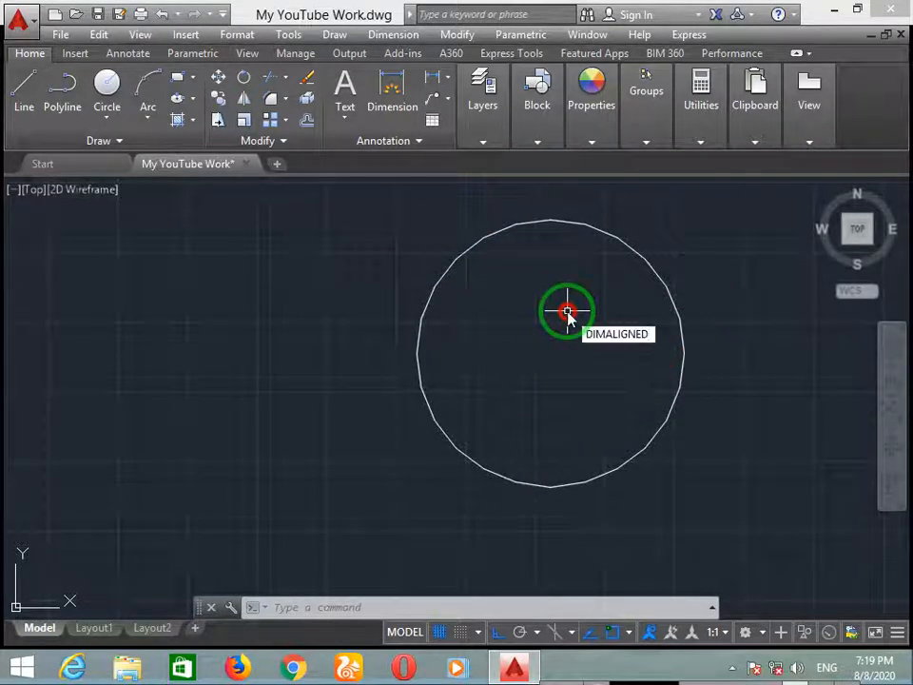
pyautogui.press('Return')
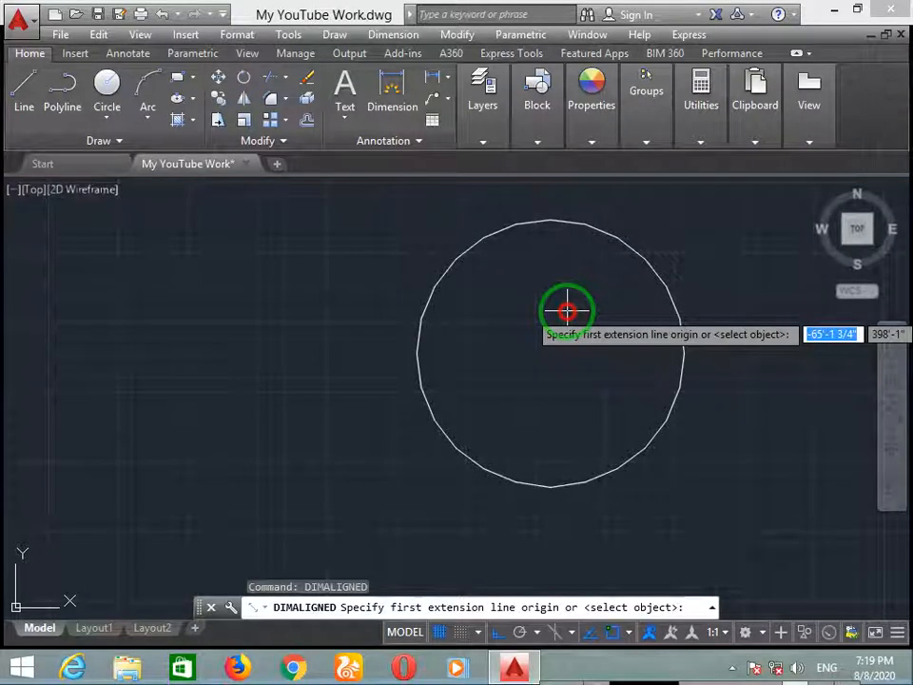
pyautogui.click(547, 223)
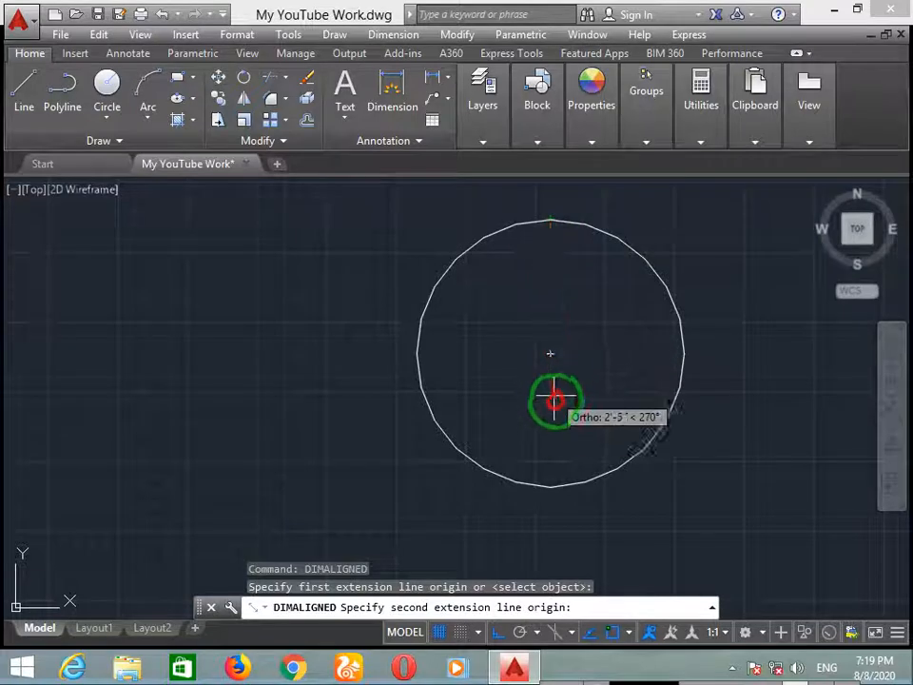
pyautogui.click(554, 490)
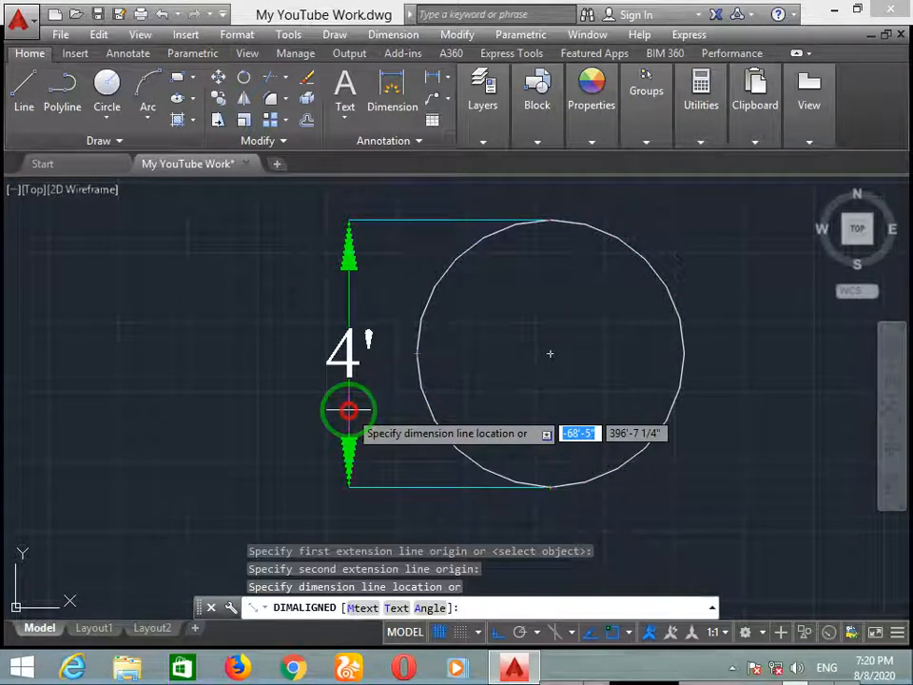
pyautogui.press('Escape')
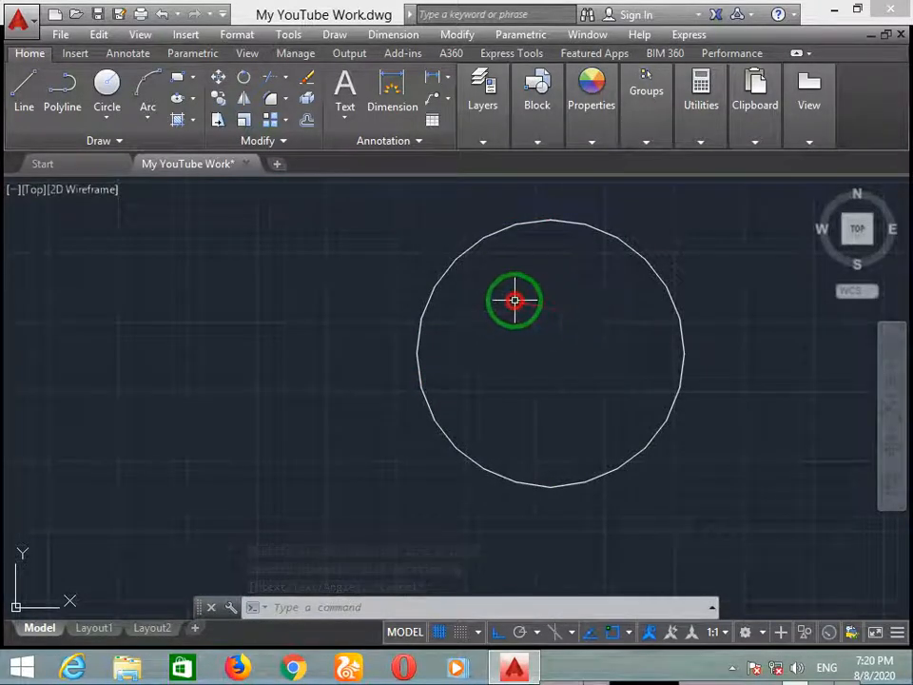
pyautogui.scroll(-2, 515, 300)
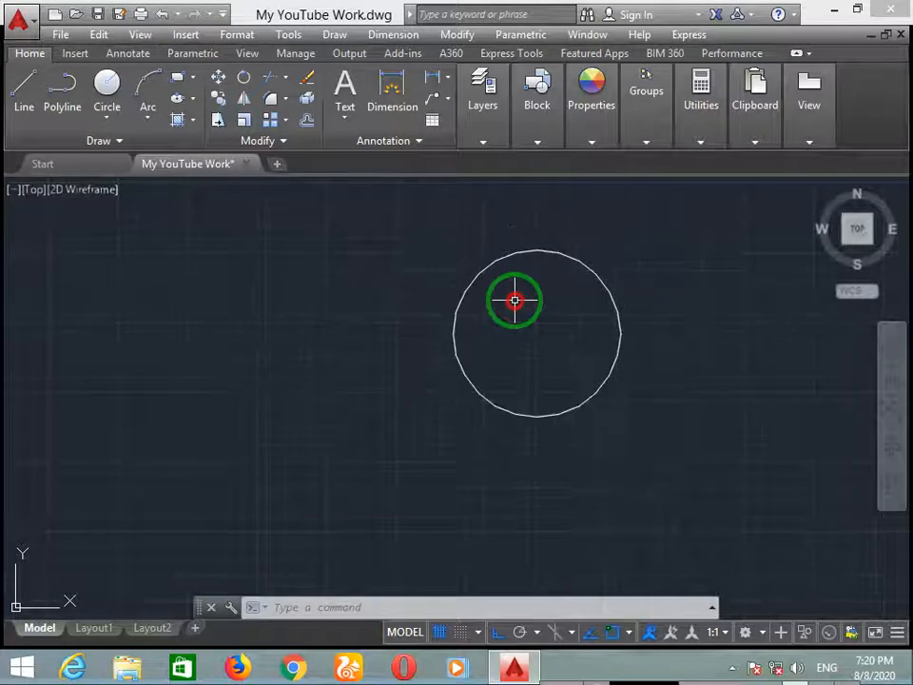
pyautogui.click(530, 254)
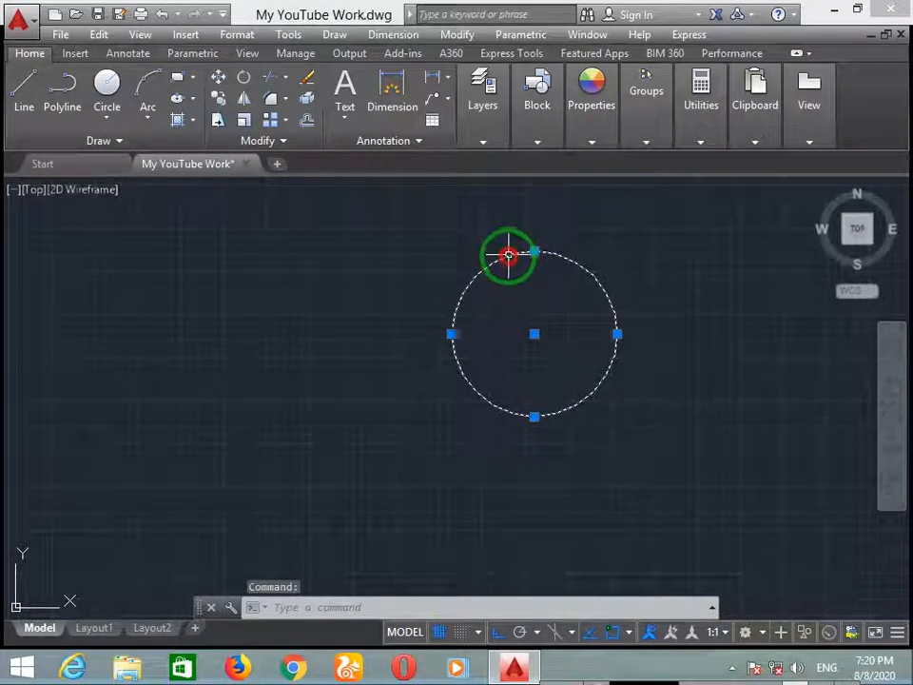
pyautogui.scroll(-2, 485, 368)
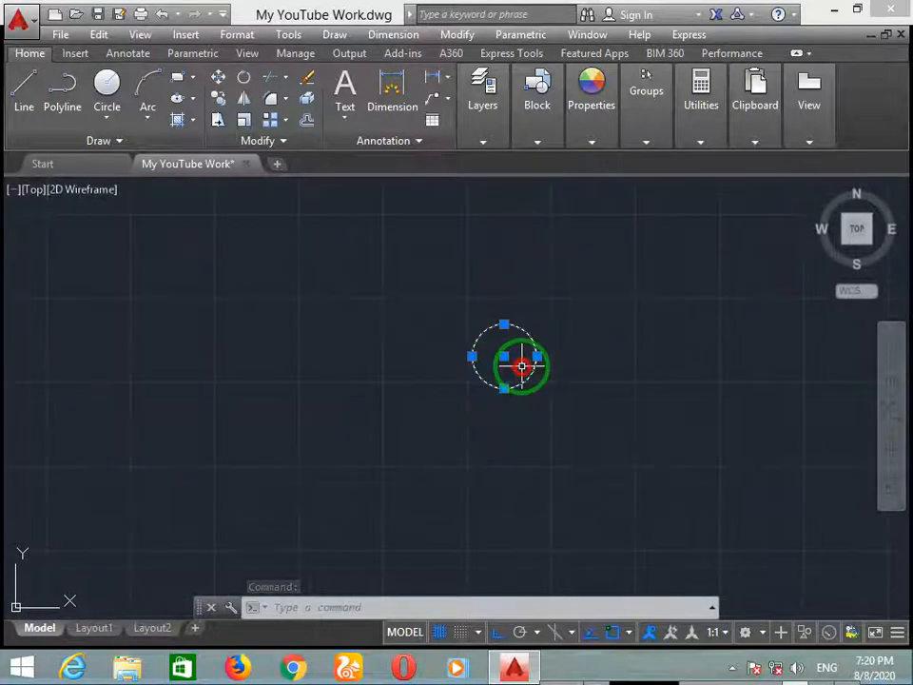
pyautogui.scroll(4, 599, 405)
pyautogui.scroll(-2, 347, 397)
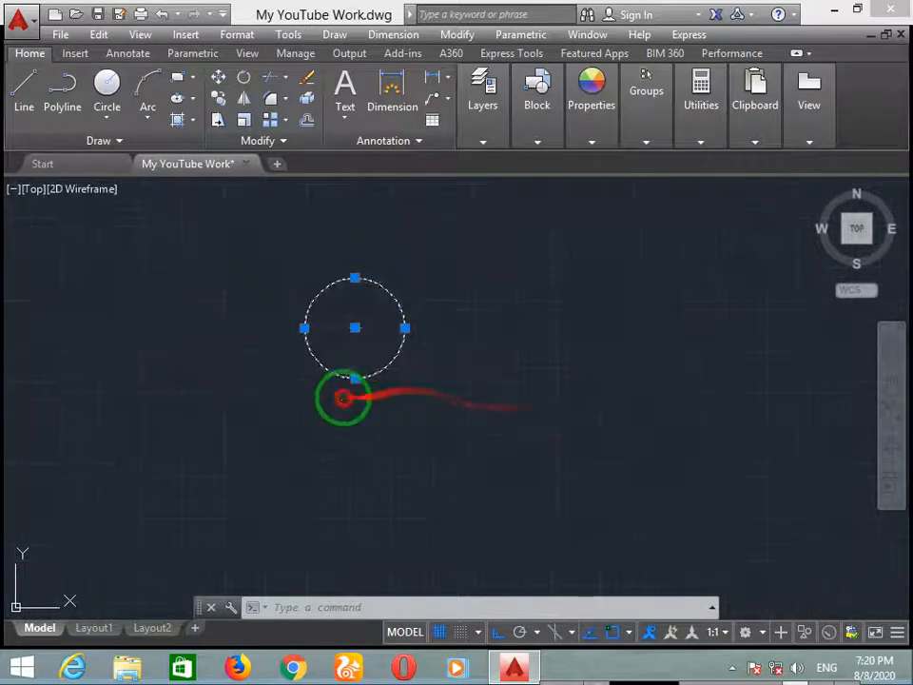
pyautogui.scroll(-2, 322, 404)
pyautogui.scroll(2, 417, 396)
pyautogui.moveTo(416, 393); pyautogui.dragTo(447, 371, button='middle')
pyautogui.middleClick(433, 377)
pyautogui.middleClick(433, 377)
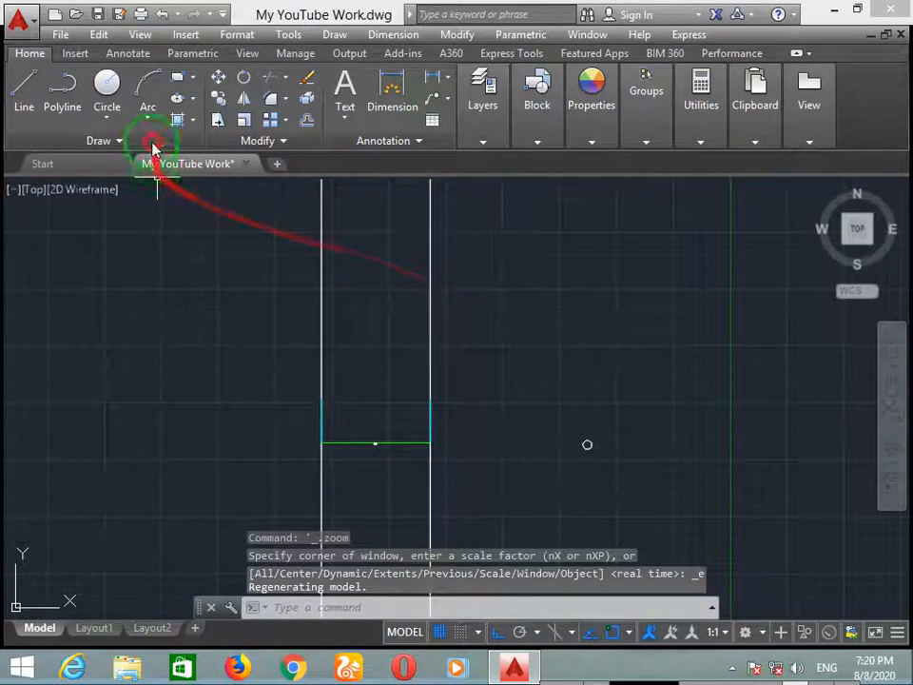
# Draw a ray with ortho off, starting in the empty area right of the two vertical lines and running toward the upper right.
pyautogui.click(333, 35)
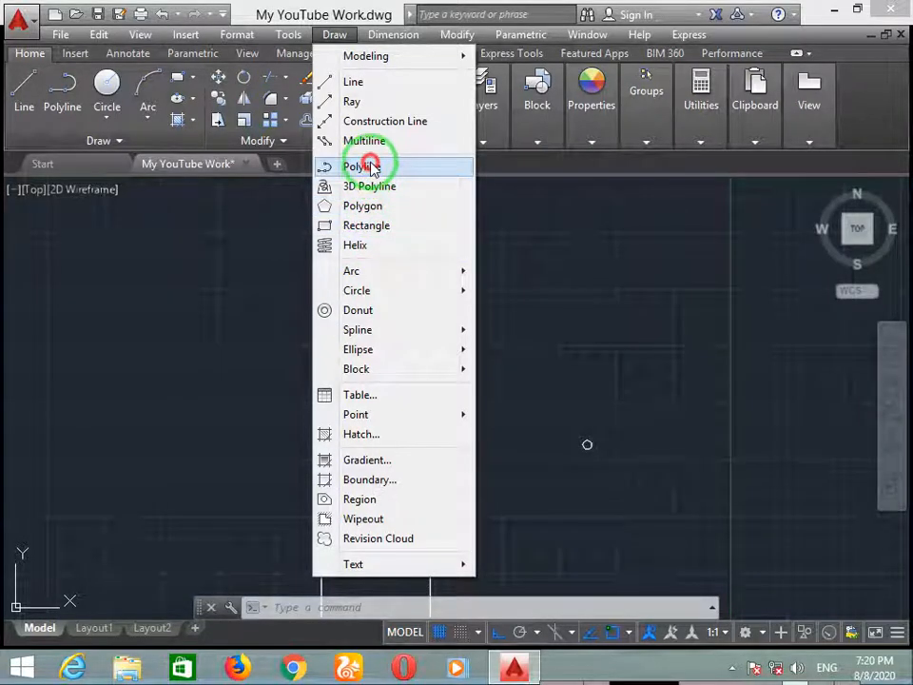
pyautogui.click(387, 102)
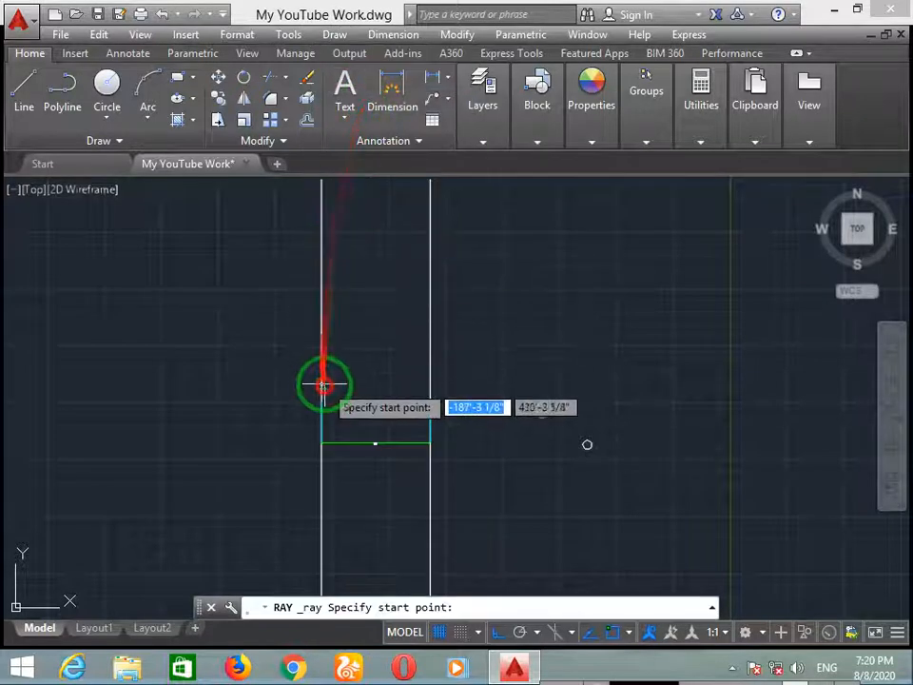
pyautogui.scroll(4, 487, 356)
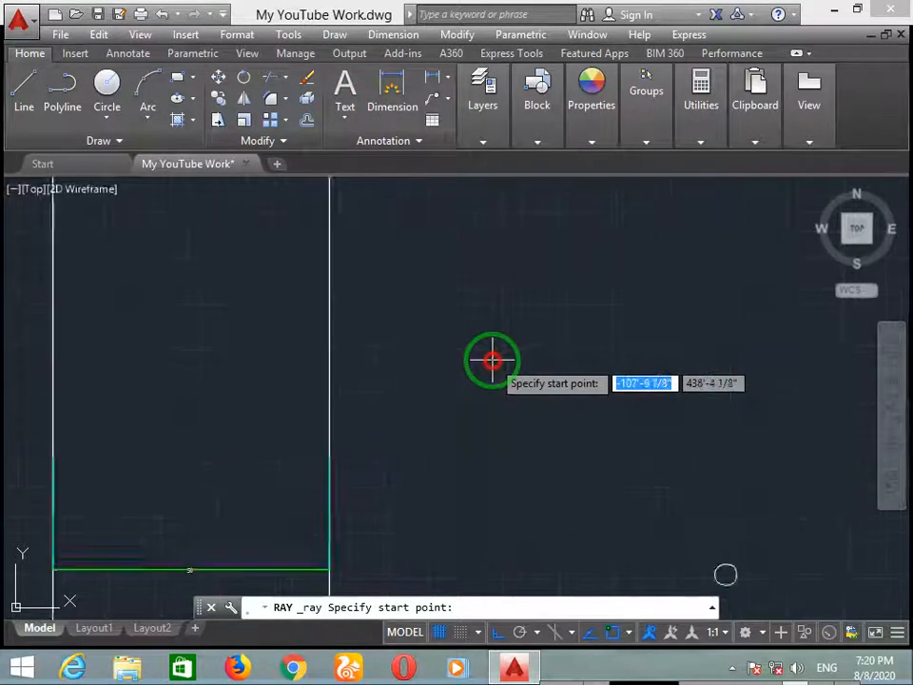
pyautogui.scroll(2, 482, 390)
pyautogui.click(482, 395)
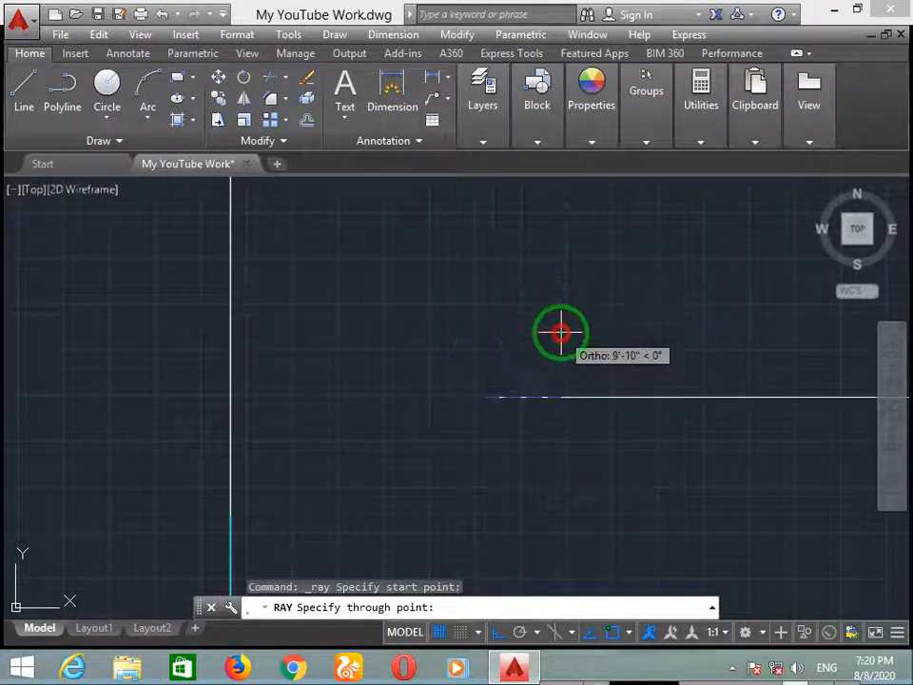
pyautogui.press('F8')
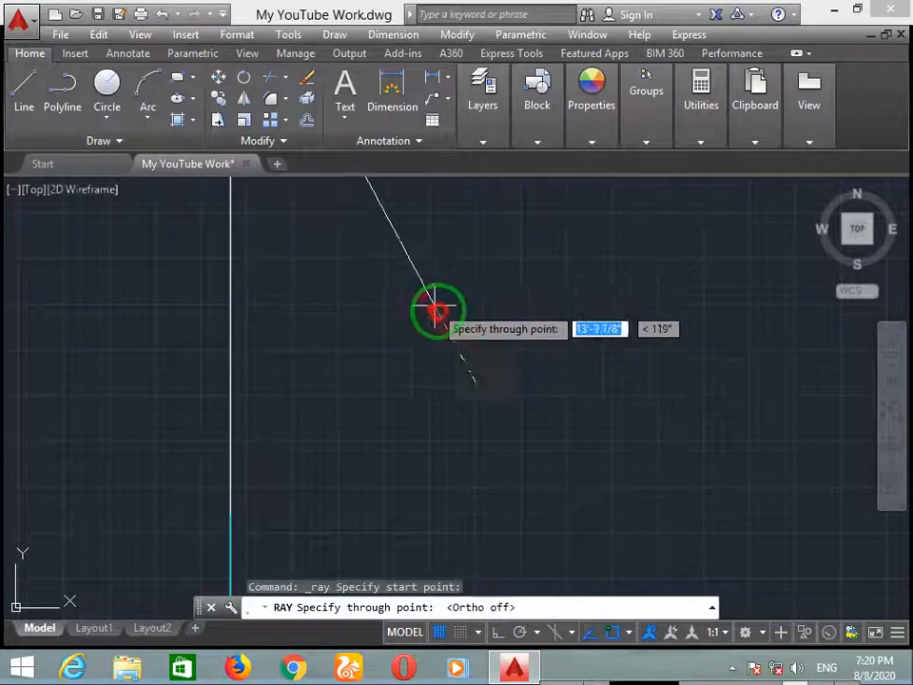
pyautogui.scroll(-4, 472, 383)
pyautogui.scroll(-3, 476, 385)
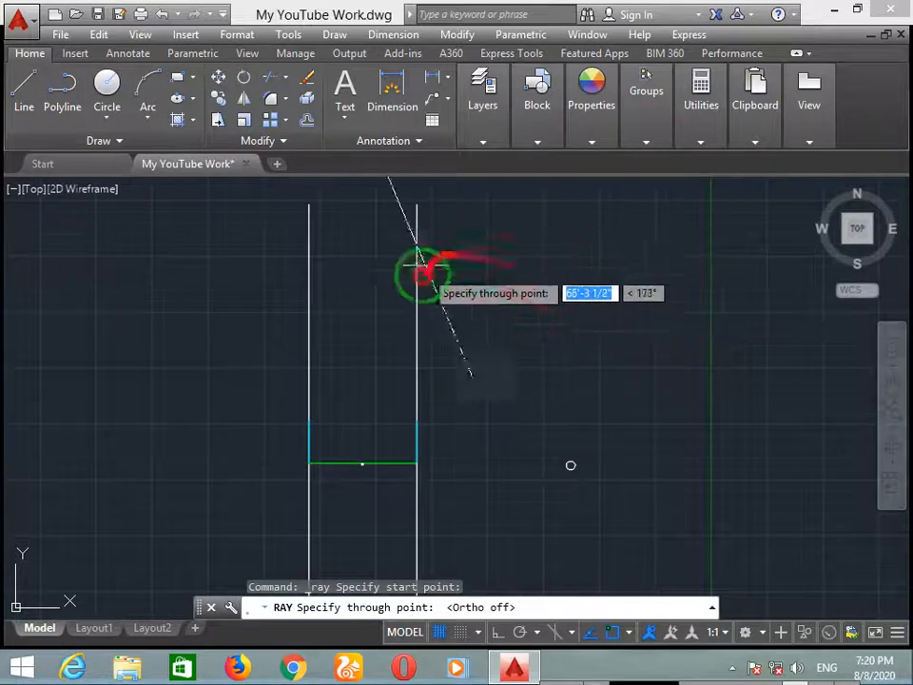
pyautogui.scroll(3, 530, 351)
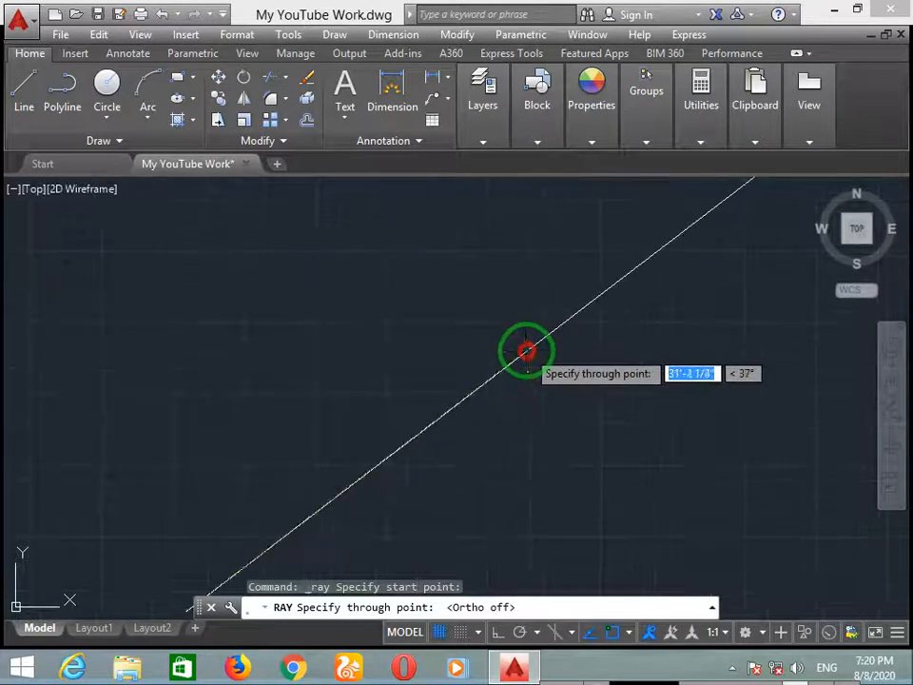
pyautogui.click(471, 304)
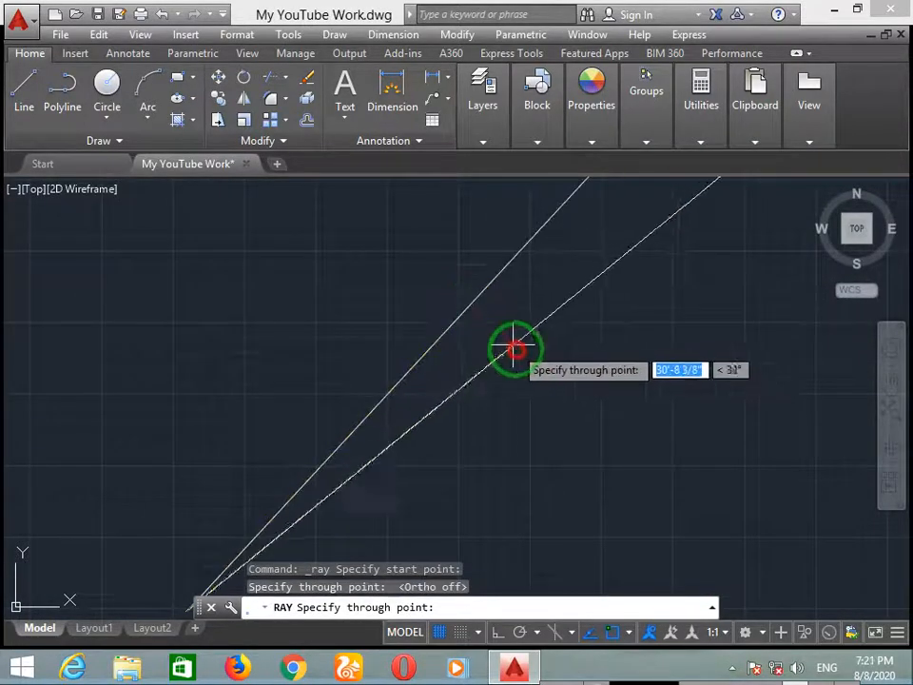
# Add three more rays from the same start point toward the lower right, lower left and upper left, and undo the whole group of rays.
pyautogui.scroll(-3, 565, 405)
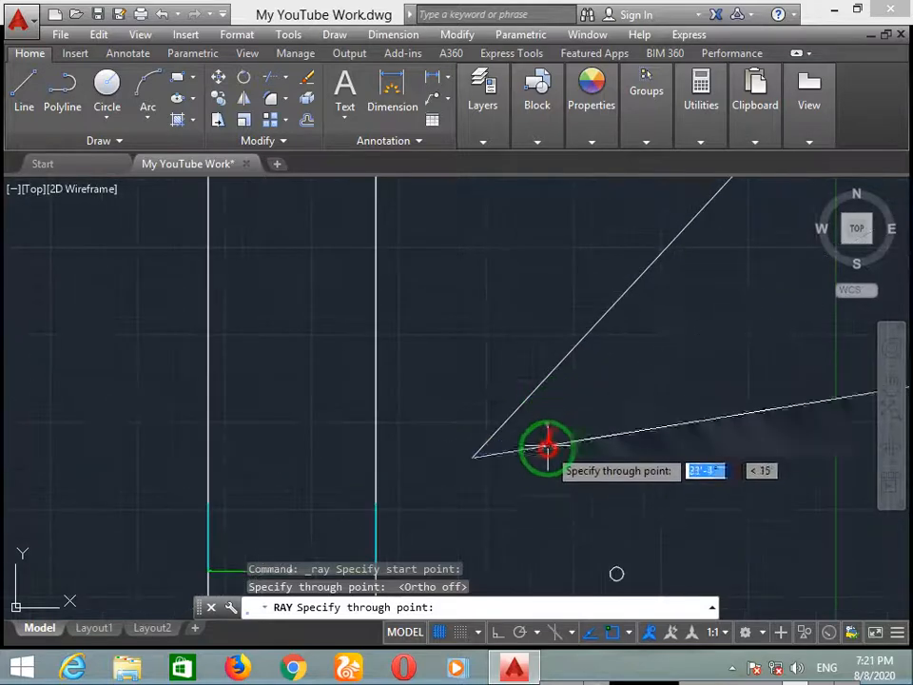
pyautogui.moveTo(550, 466); pyautogui.dragTo(490, 360, button='middle')
pyautogui.click(475, 377)
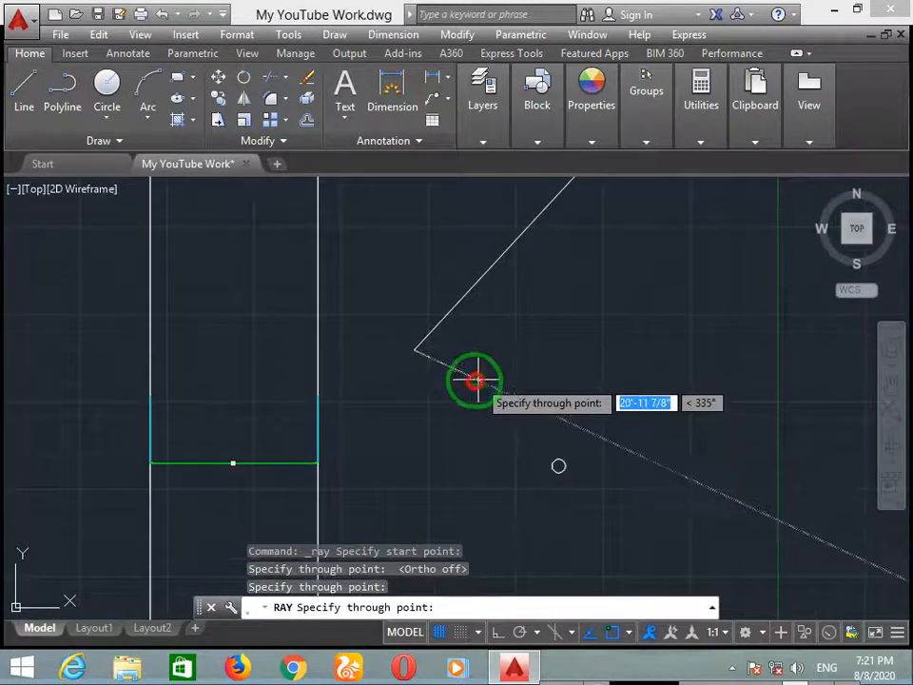
pyautogui.click(390, 390)
pyautogui.moveTo(390, 390); pyautogui.dragTo(511, 355, button='middle')
pyautogui.scroll(-4, 511, 355)
pyautogui.click(459, 316)
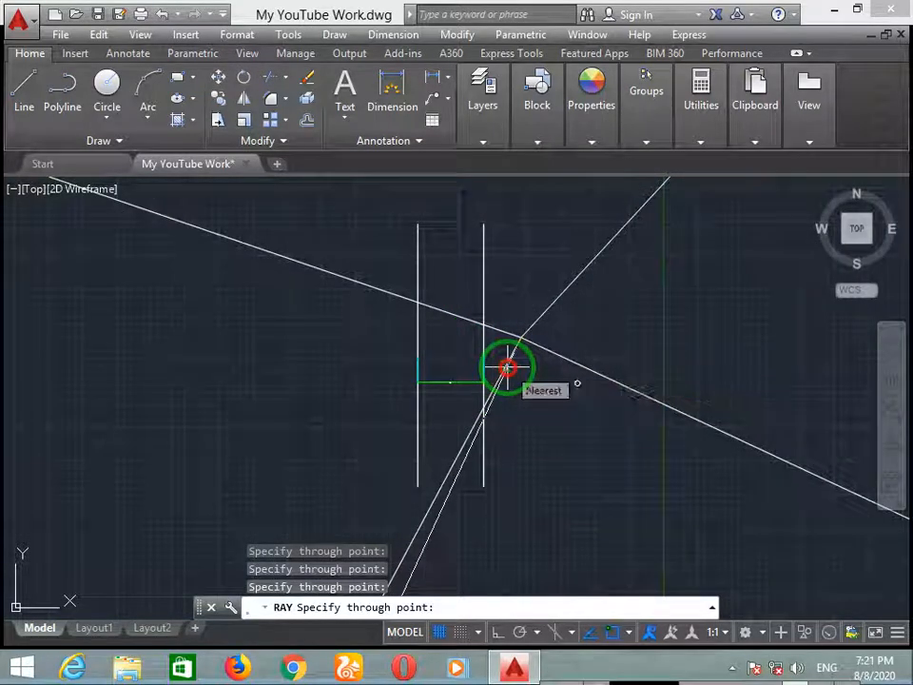
pyautogui.press('Escape')
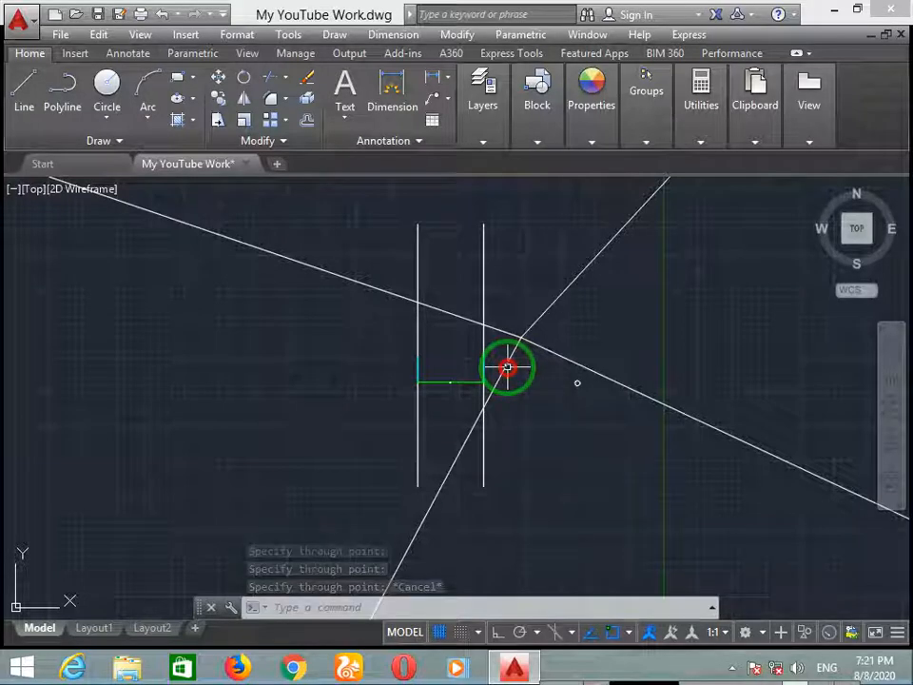
pyautogui.hotkey('ctrl', 'z')
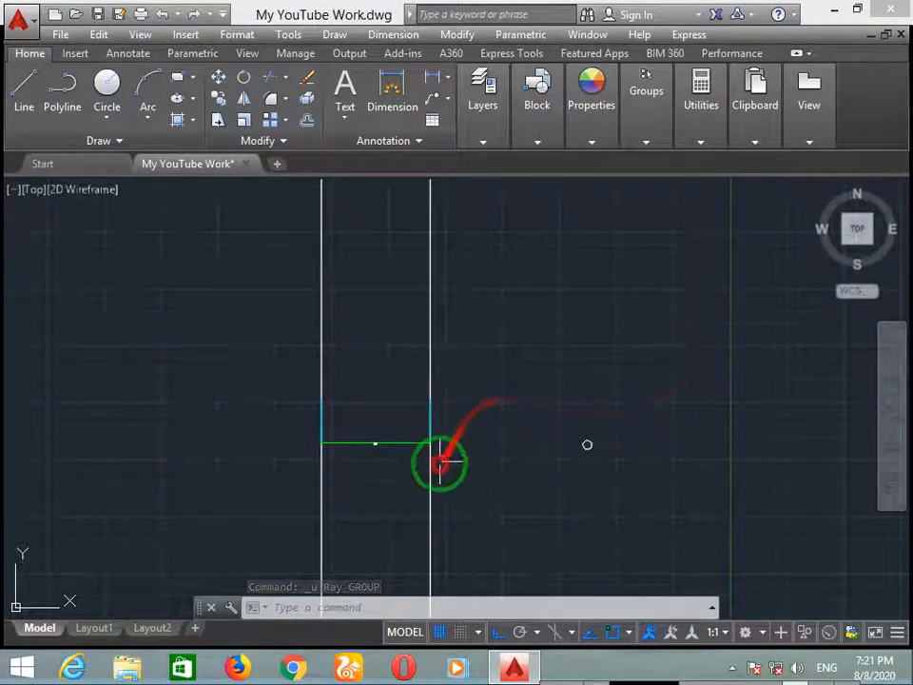
# Draw a 50' by 50' rectangle in the empty area to the left of the two vertical lines.
pyautogui.moveTo(439, 460)
pyautogui.mouseDown(button='middle')
pyautogui.moveTo(489, 458)
pyautogui.moveTo(653, 351)
pyautogui.mouseUp(button='middle')
pyautogui.scroll(-2, 652, 351)
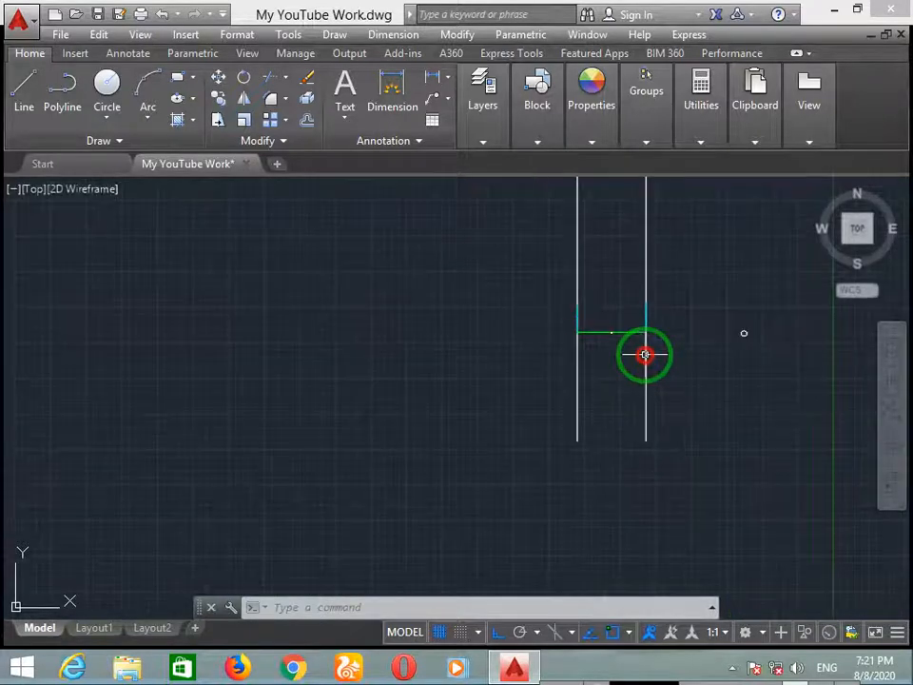
pyautogui.moveTo(678, 275); pyautogui.dragTo(518, 389, button='middle')
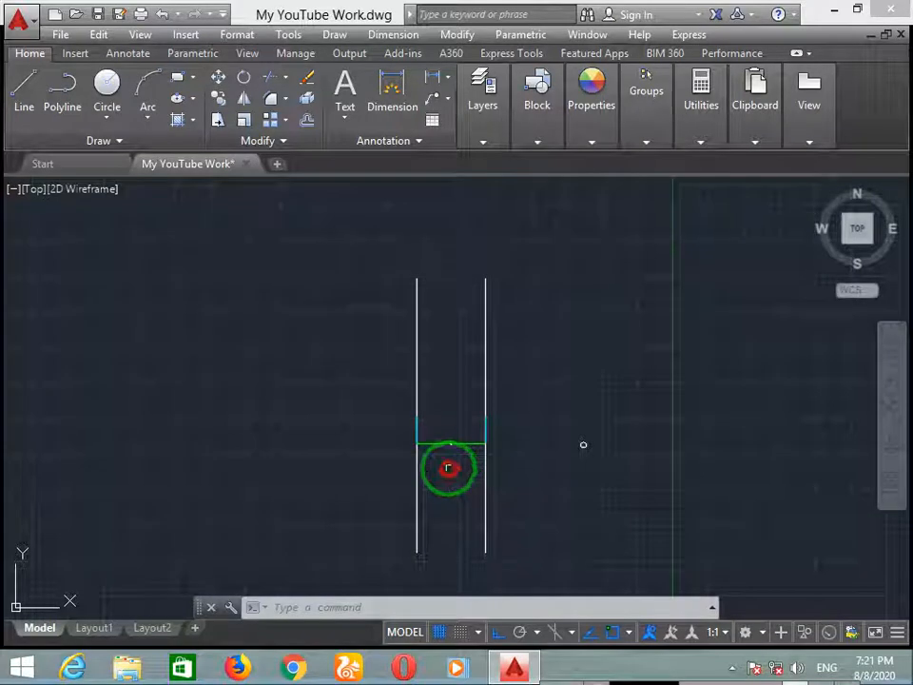
pyautogui.moveTo(401, 412); pyautogui.dragTo(691, 424, button='middle')
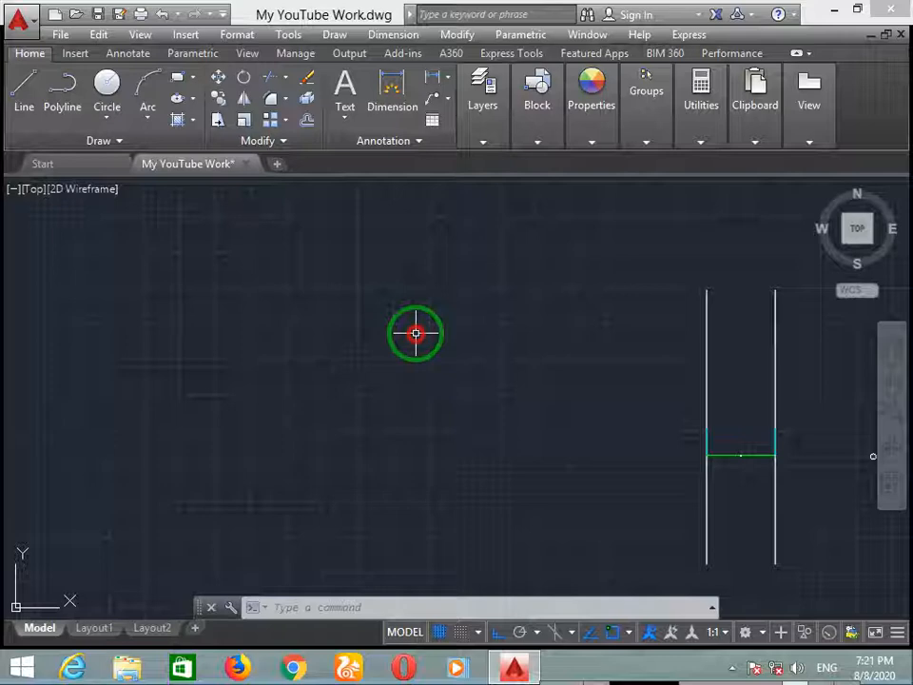
pyautogui.write('R')
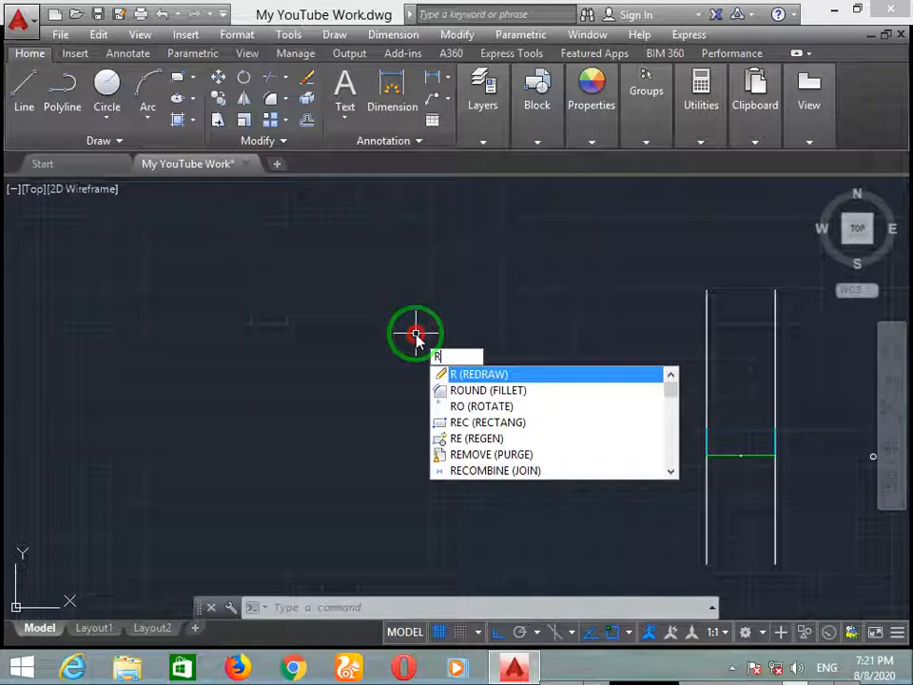
pyautogui.press('Return')
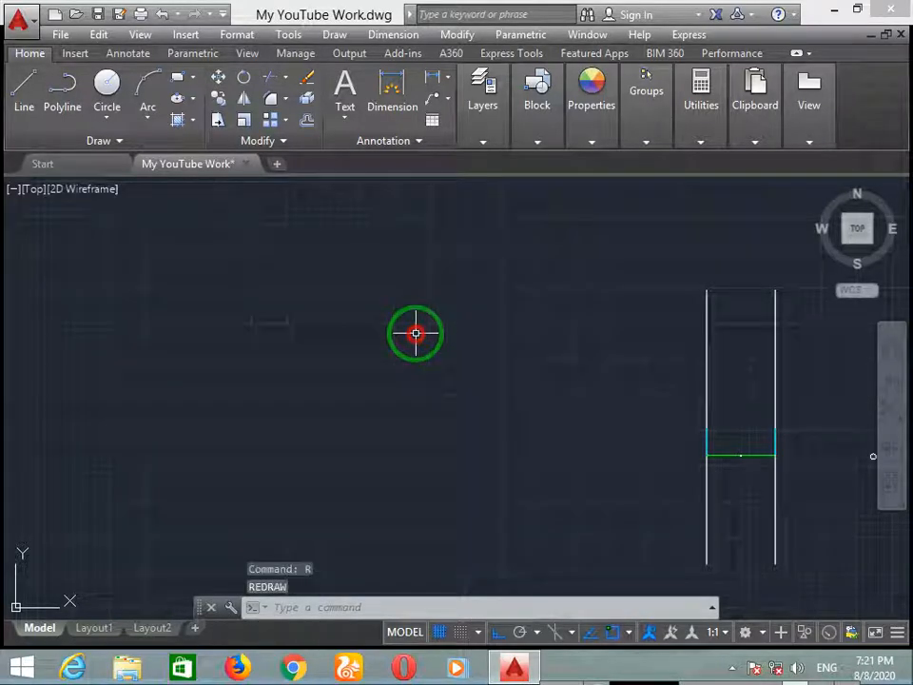
pyautogui.write('R')
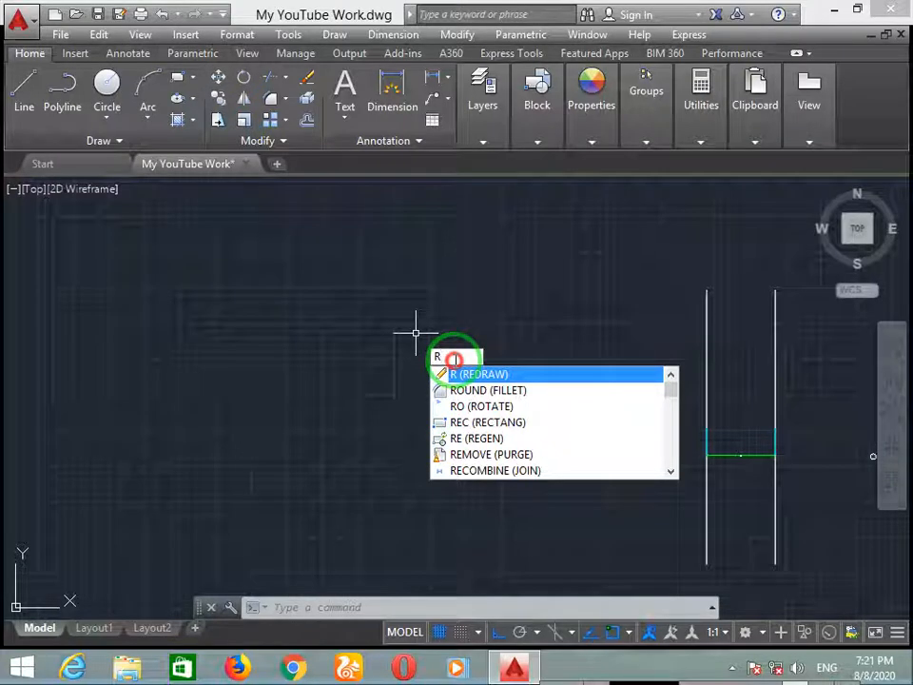
pyautogui.write('E')
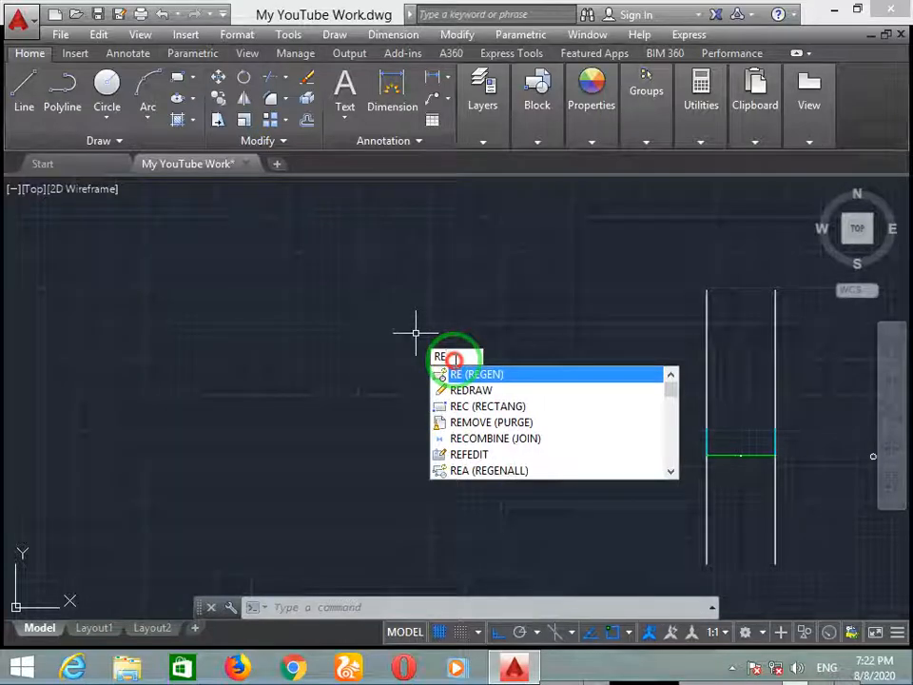
pyautogui.write('V')
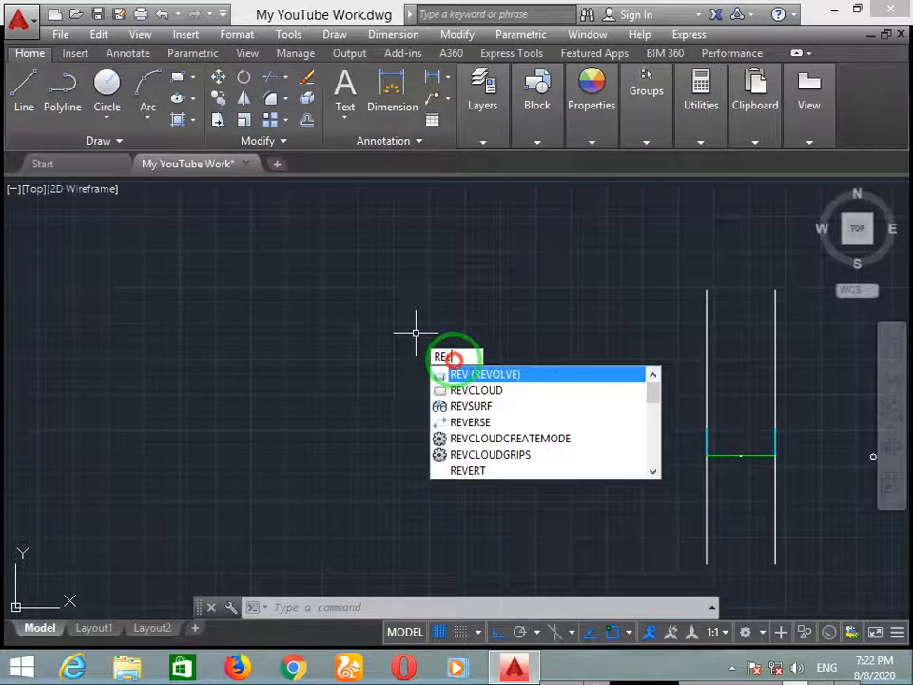
pyautogui.press('BackSpace')
pyautogui.write('C')
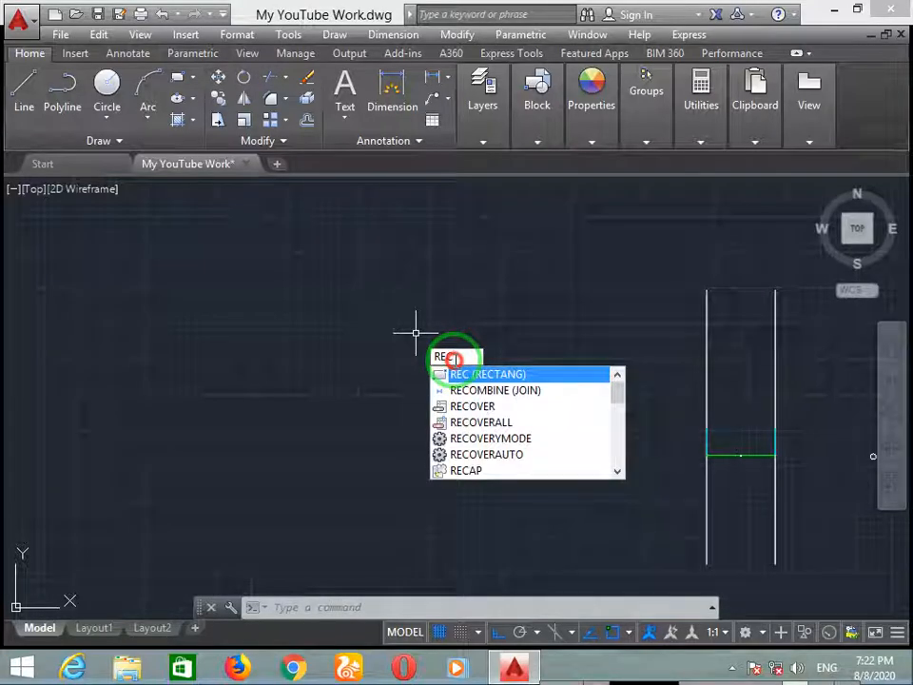
pyautogui.press('Return')
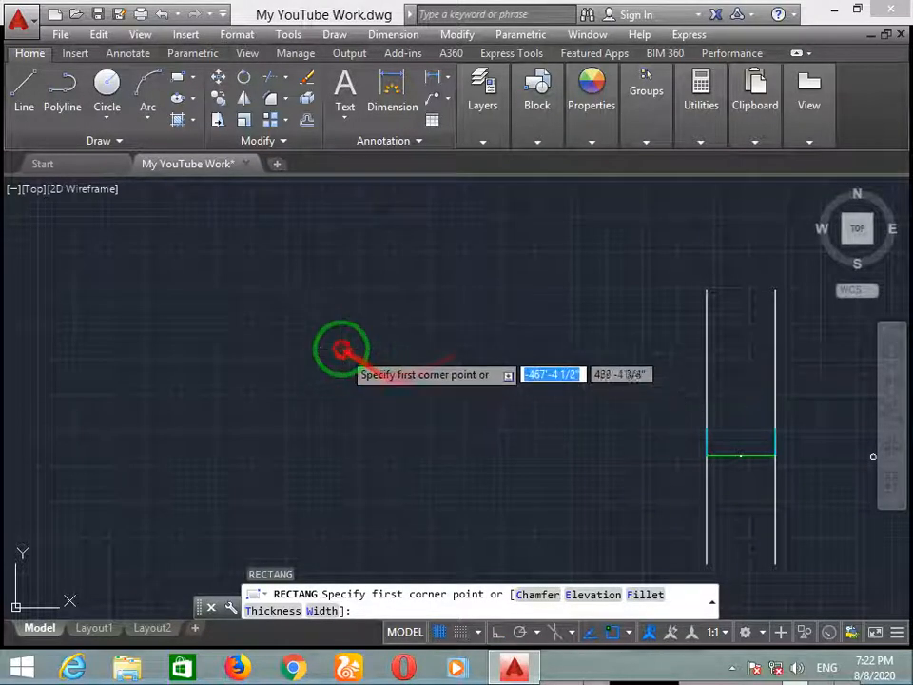
pyautogui.click(318, 321)
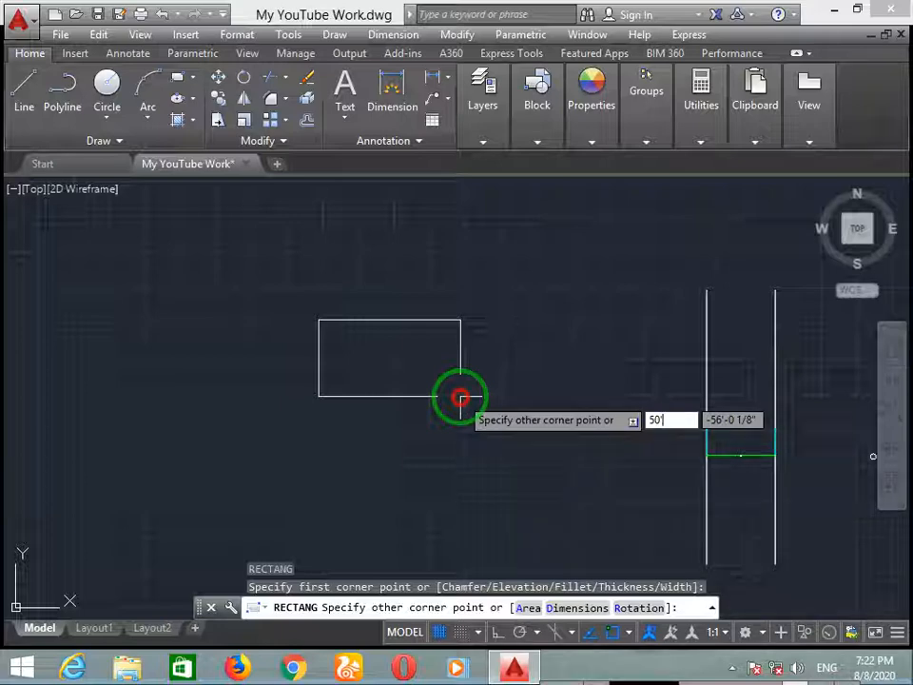
pyautogui.press('Tab')
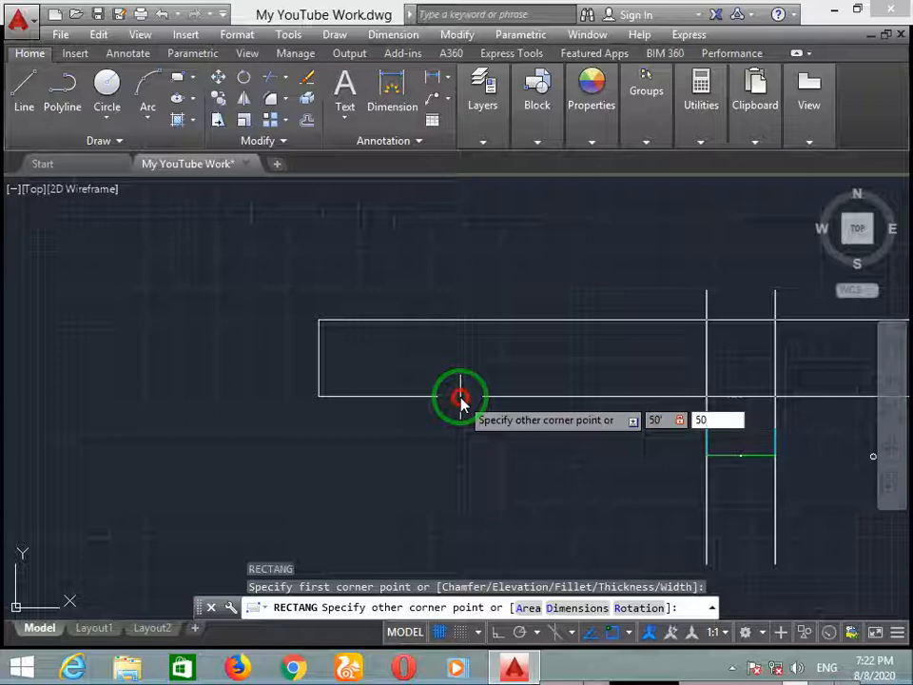
pyautogui.press('Return')
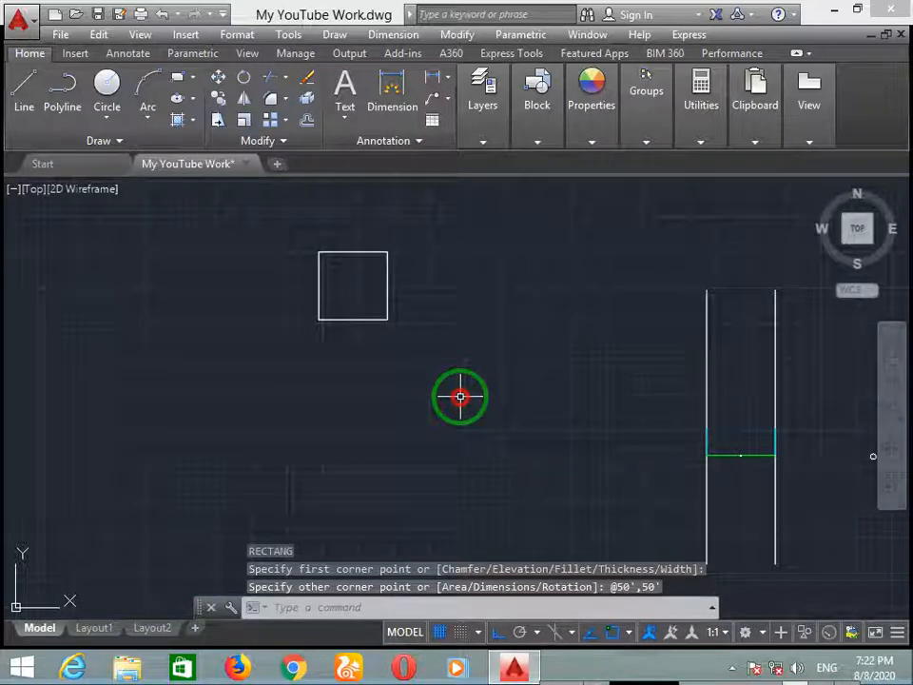
# Add an aligned dimension between the two bottom corners of the square, placing the dimension line slightly below its bottom edge.
pyautogui.moveTo(362, 373); pyautogui.dragTo(460, 455, button='middle')
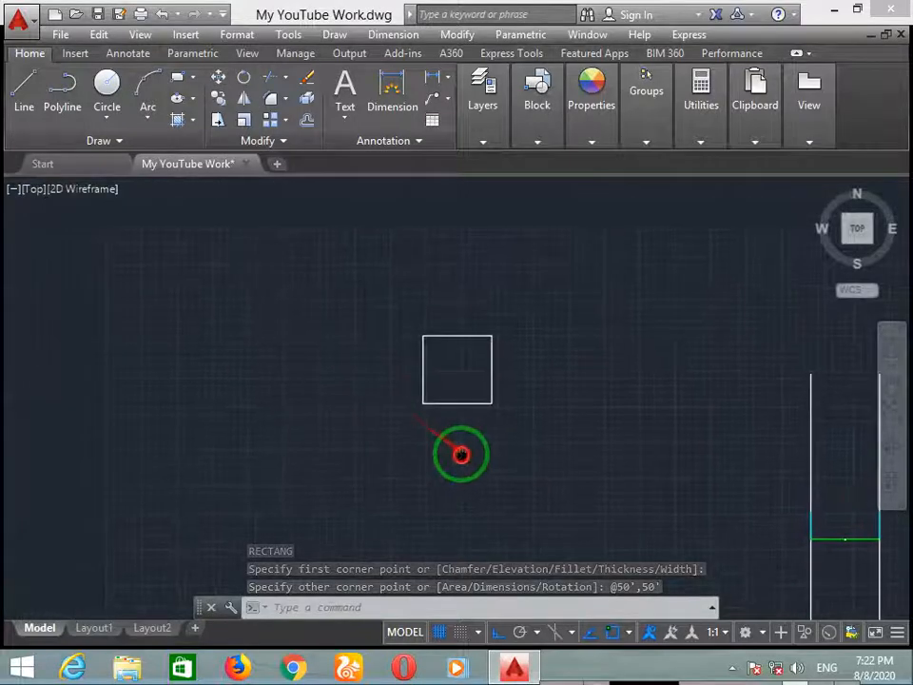
pyautogui.scroll(8, 446, 405)
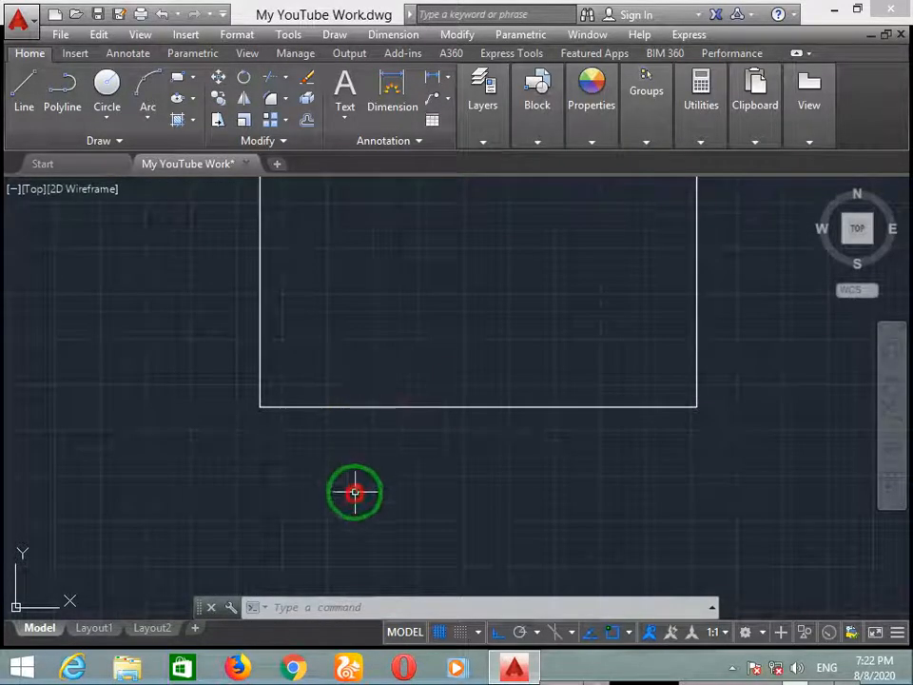
pyautogui.moveTo(375, 310); pyautogui.dragTo(404, 357, button='middle')
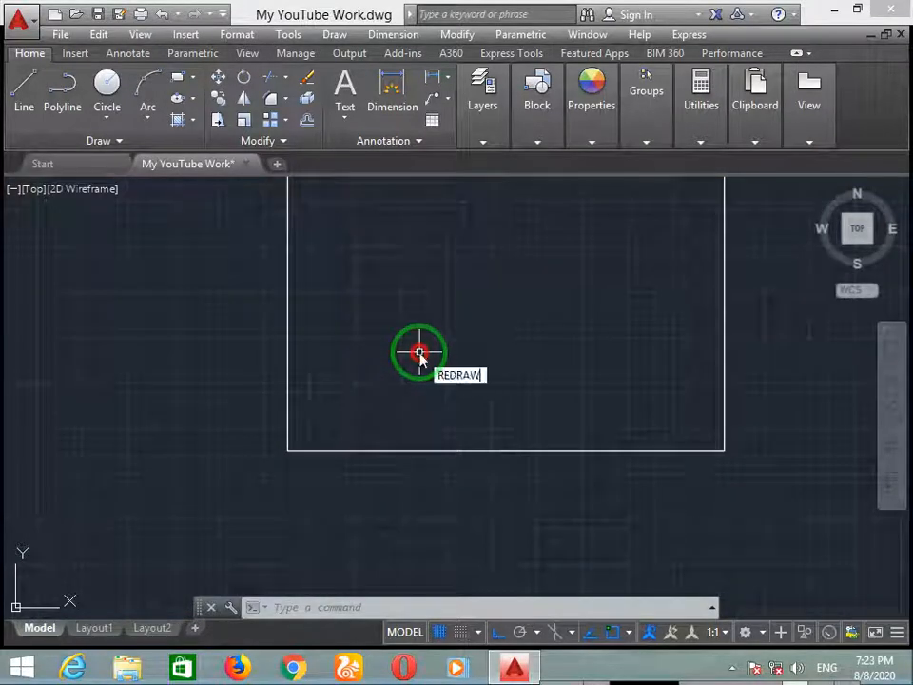
pyautogui.press('Up')
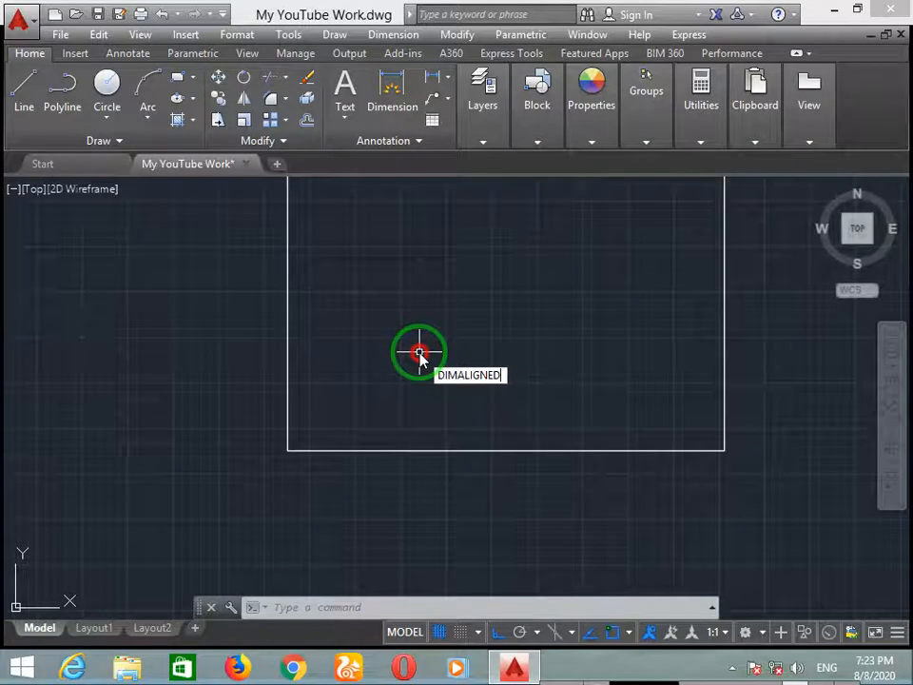
pyautogui.press('Return')
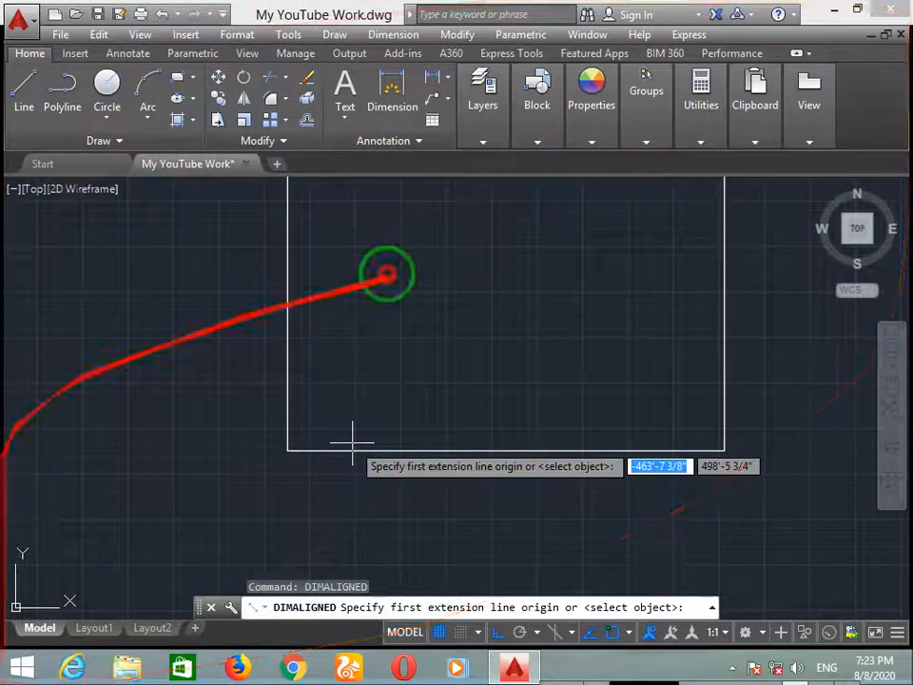
pyautogui.click(288, 452)
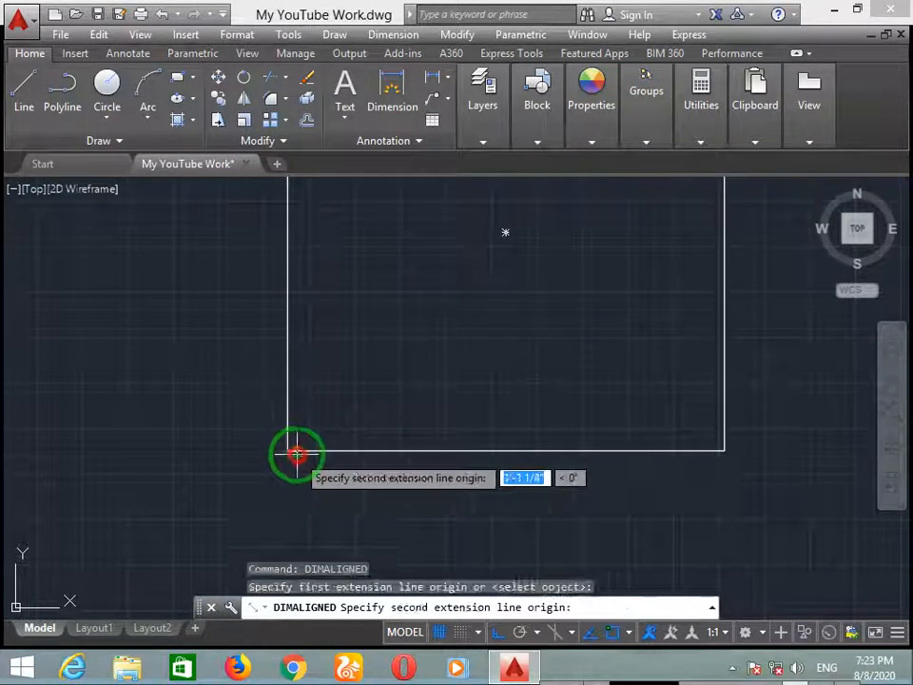
pyautogui.click(724, 451)
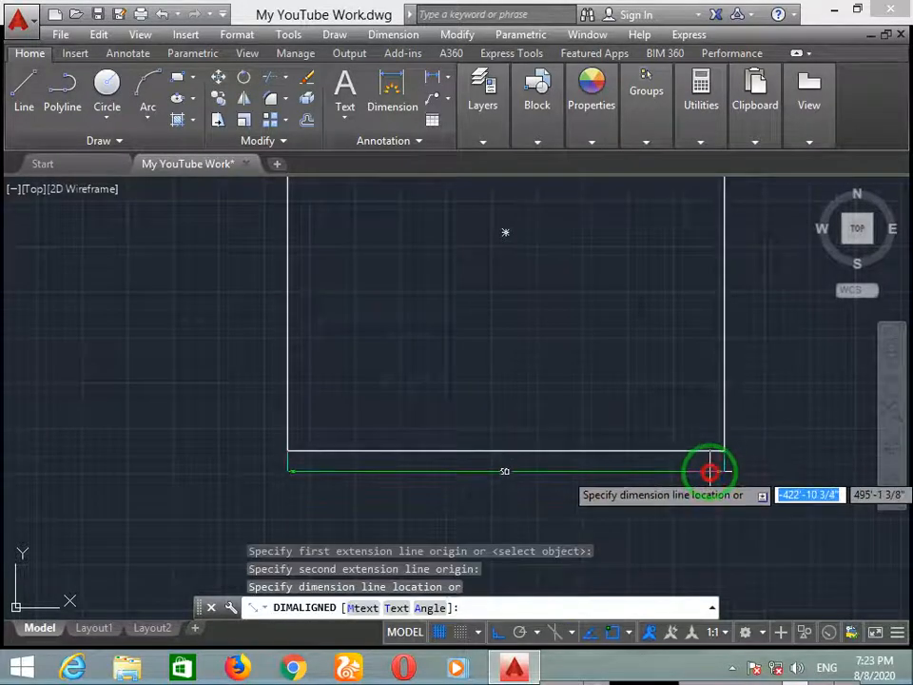
pyautogui.click(710, 471)
pyautogui.scroll(8, 508, 490)
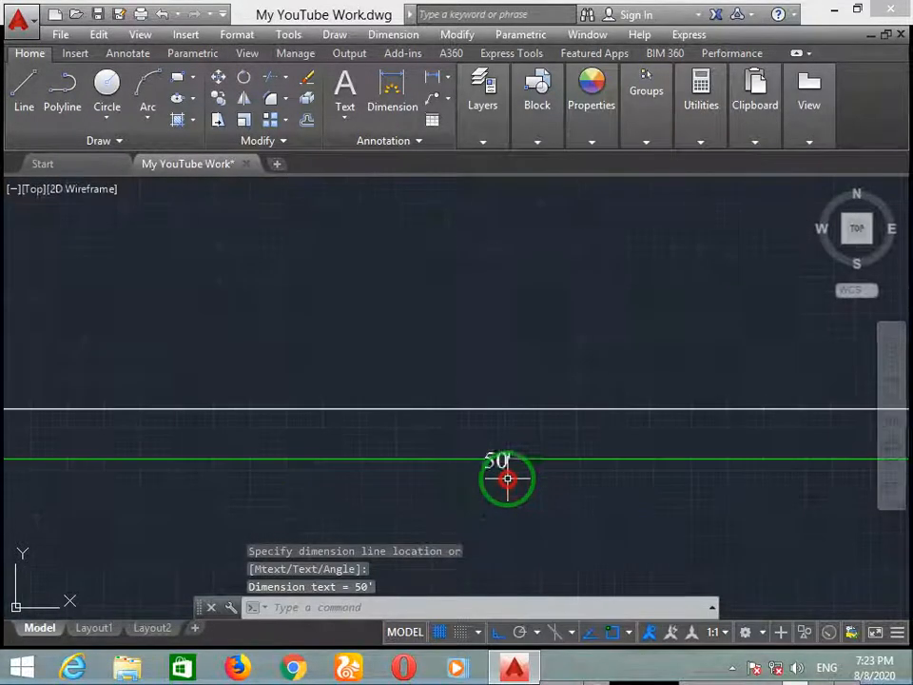
pyautogui.scroll(-6, 494, 463)
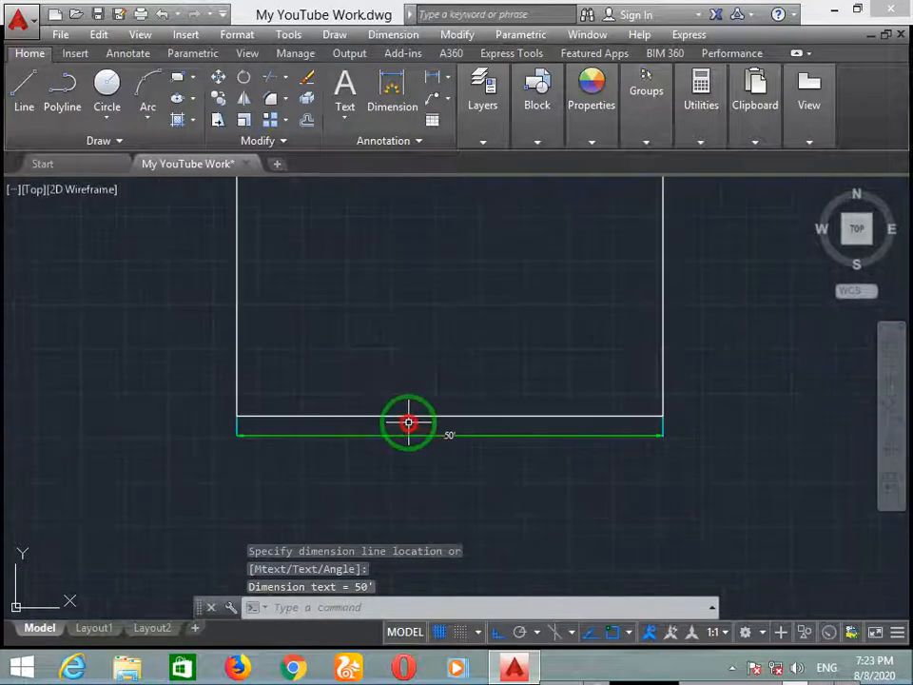
# Add an aligned dimension between the square's two right-hand corners, placing the dimension line slightly outside its right edge.
pyautogui.moveTo(348, 382)
pyautogui.mouseDown(button='middle')
pyautogui.moveTo(301, 416)
pyautogui.moveTo(311, 523)
pyautogui.moveTo(328, 568)
pyautogui.mouseUp(button='middle')
pyautogui.scroll(2, 330, 568)
pyautogui.scroll(-4, 396, 435)
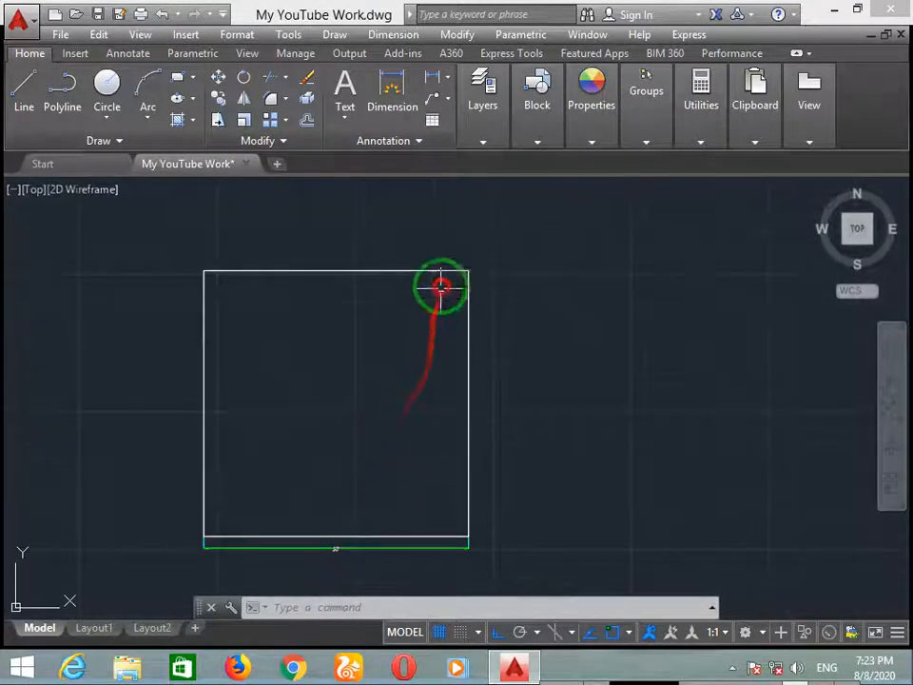
pyautogui.press('Return')
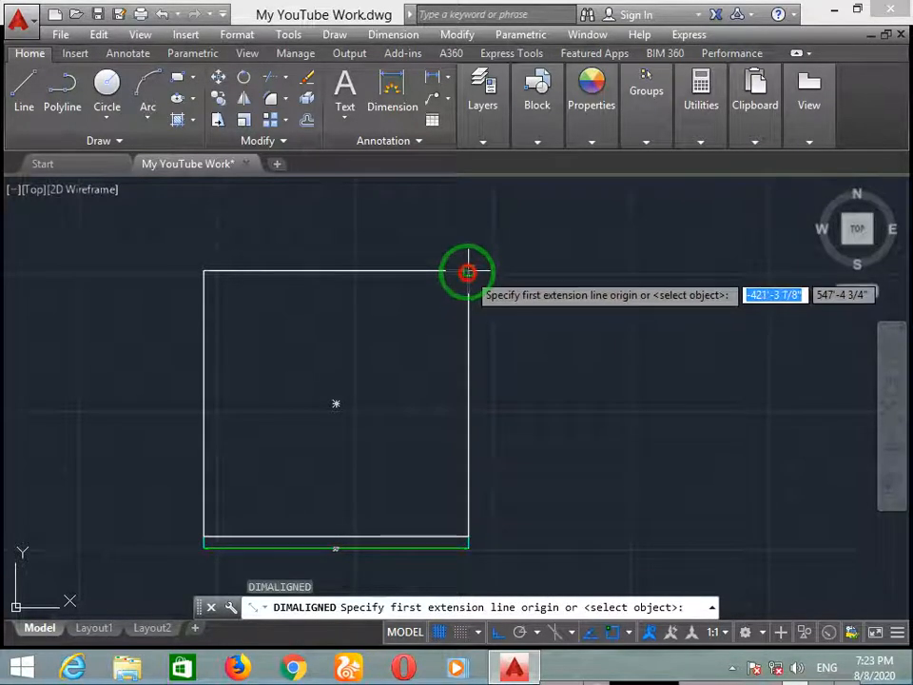
pyautogui.click(467, 272)
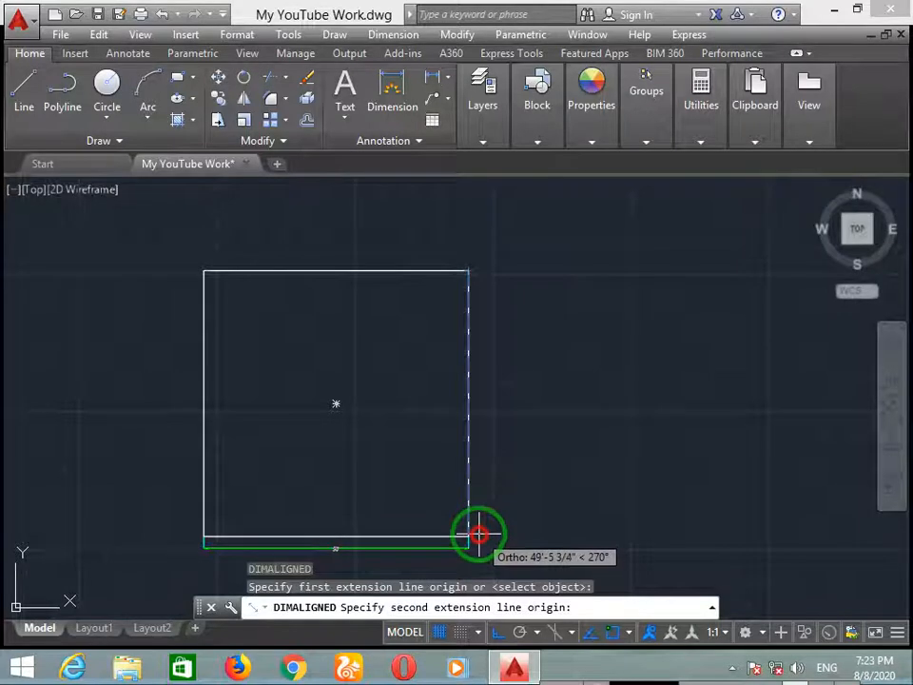
pyautogui.moveTo(479, 534); pyautogui.dragTo(553, 491, button='middle')
pyautogui.scroll(4, 553, 491)
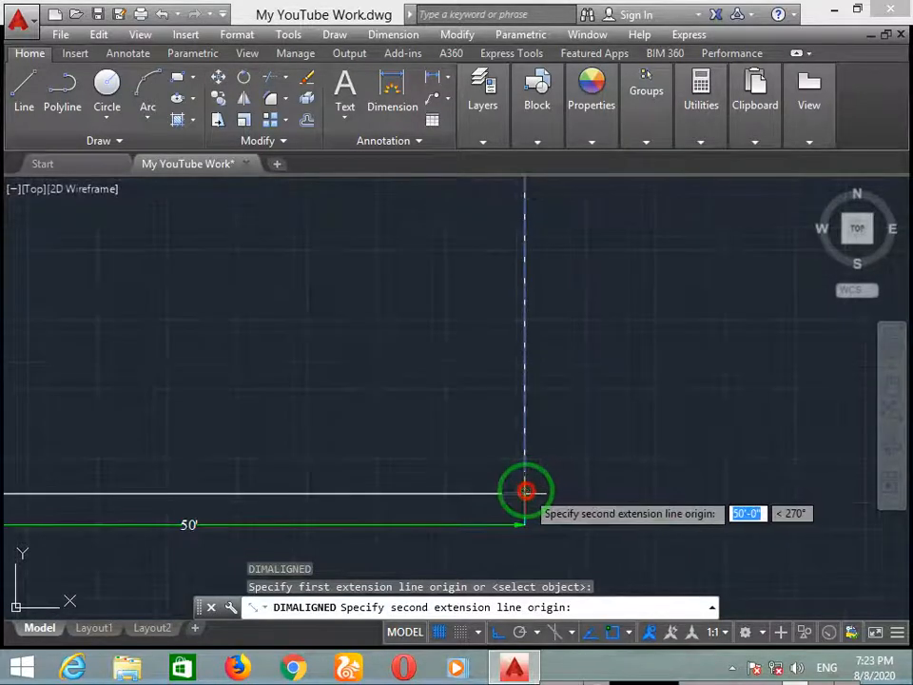
pyautogui.click(525, 491)
pyautogui.click(556, 483)
pyautogui.moveTo(609, 346); pyautogui.dragTo(615, 478, button='middle')
pyautogui.scroll(-2, 608, 471)
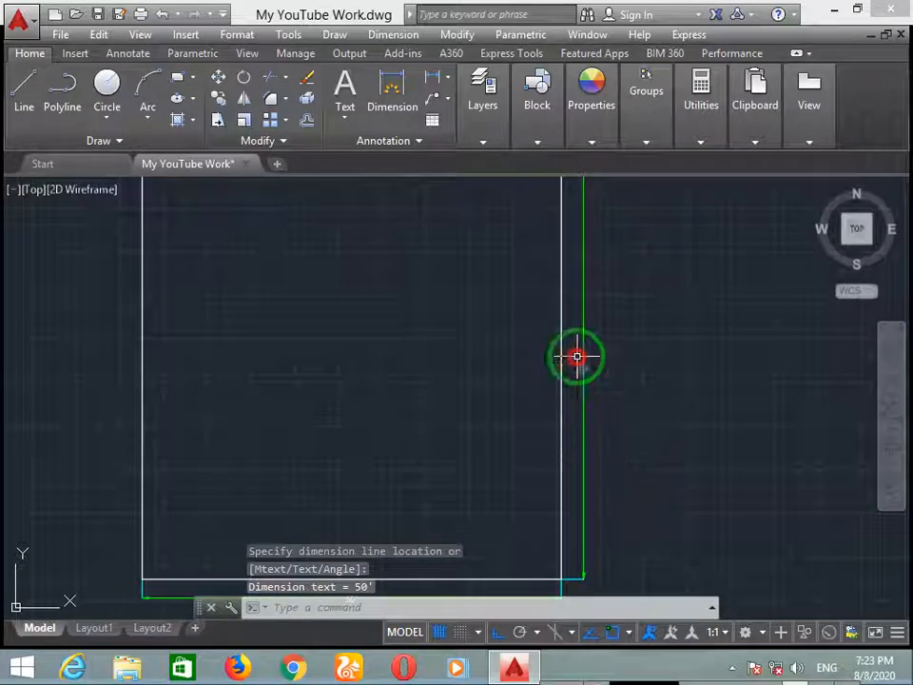
pyautogui.scroll(-2, 571, 401)
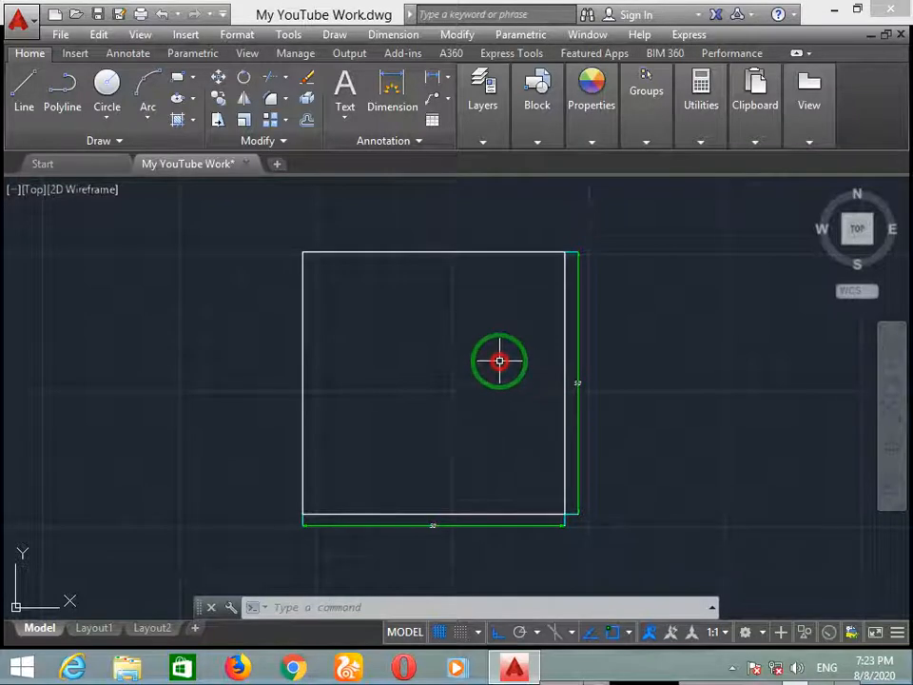
# Draw an L-shaped multiline between the square and the two vertical lines, running straight down and across to the right.
pyautogui.scroll(-4, 499, 361)
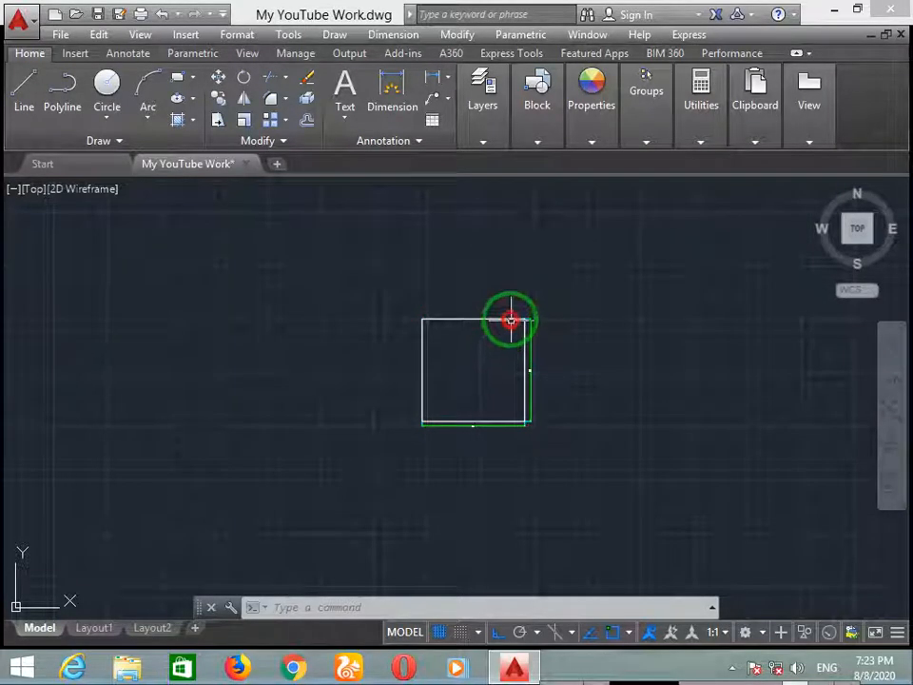
pyautogui.click(482, 95)
pyautogui.click(328, 35)
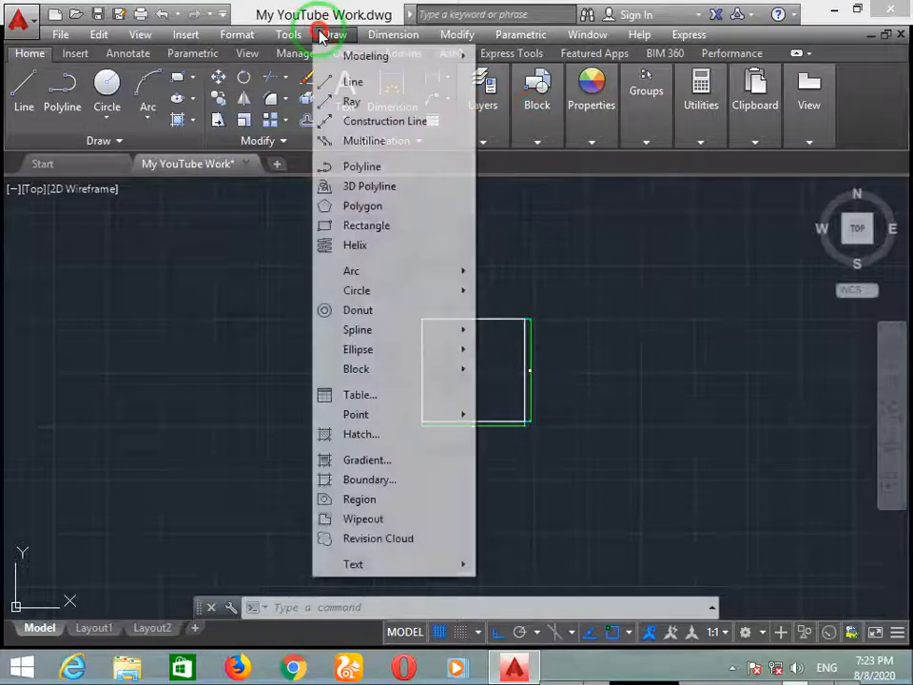
pyautogui.click(348, 140)
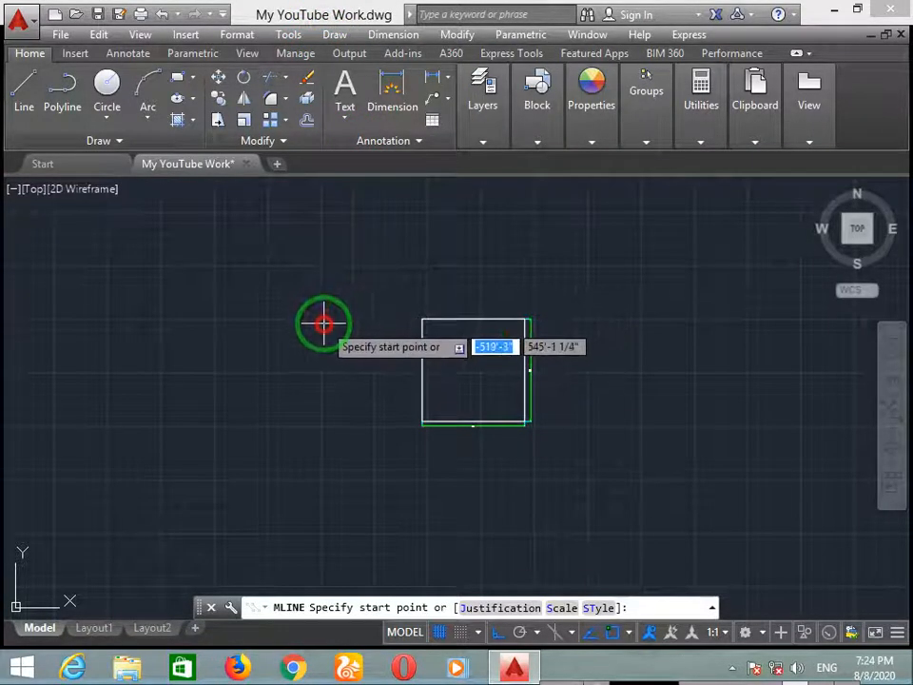
pyautogui.click(624, 322)
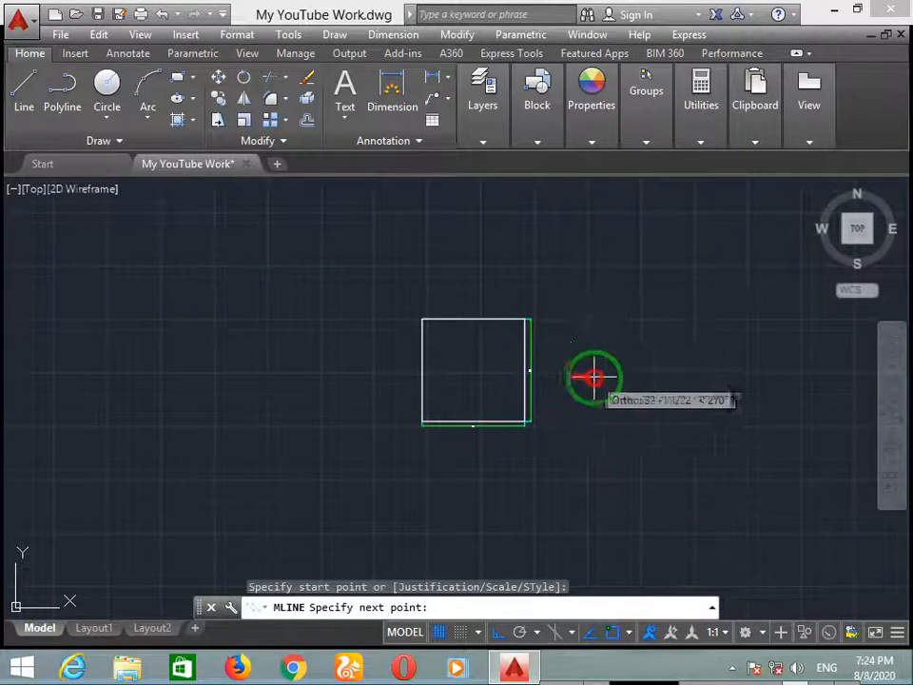
pyautogui.click(610, 458)
pyautogui.scroll(-4, 632, 395)
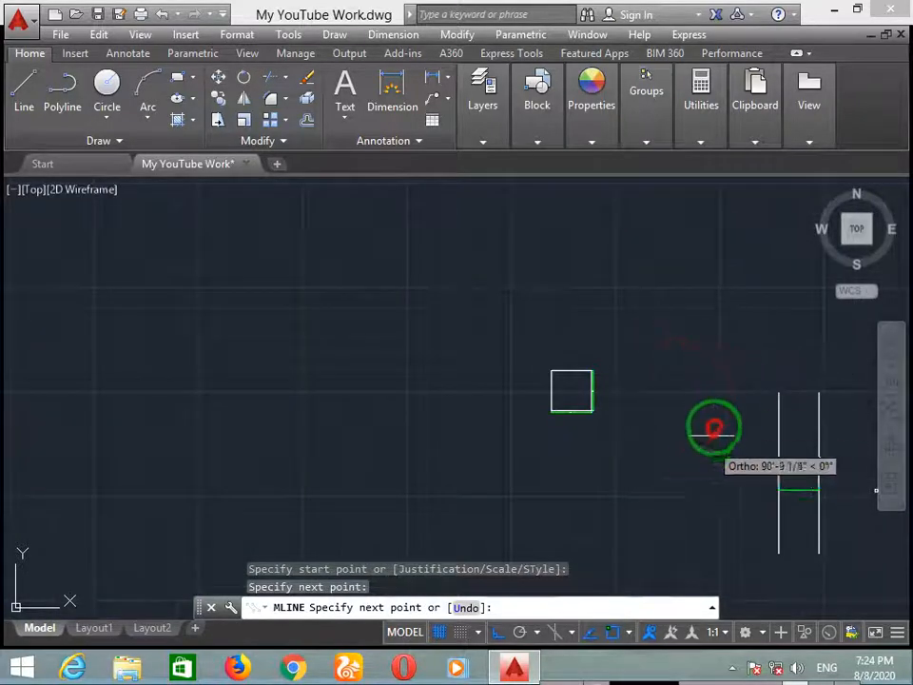
pyautogui.click(713, 423)
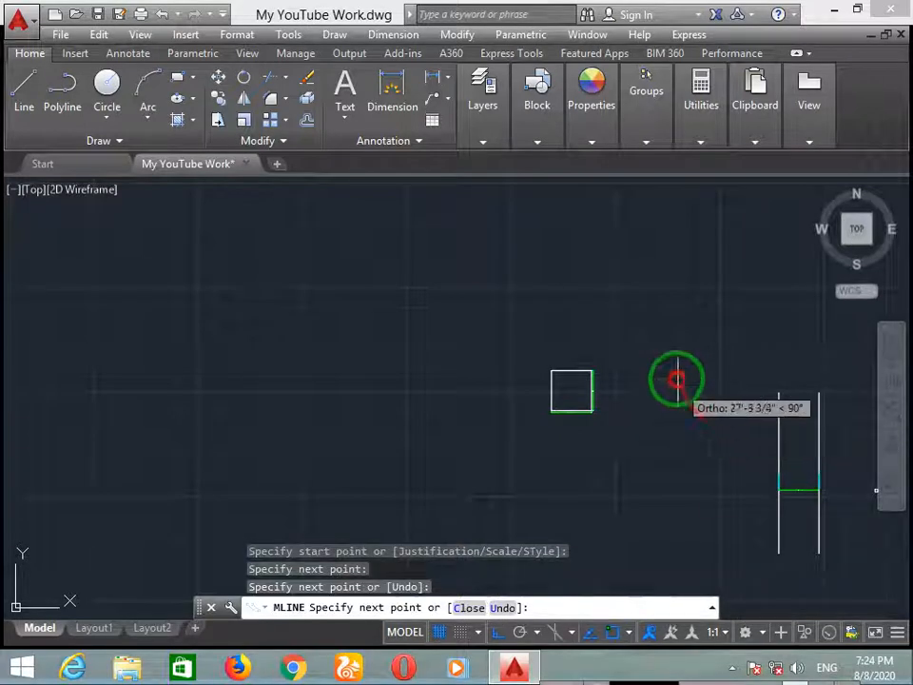
pyautogui.scroll(-5, 608, 487)
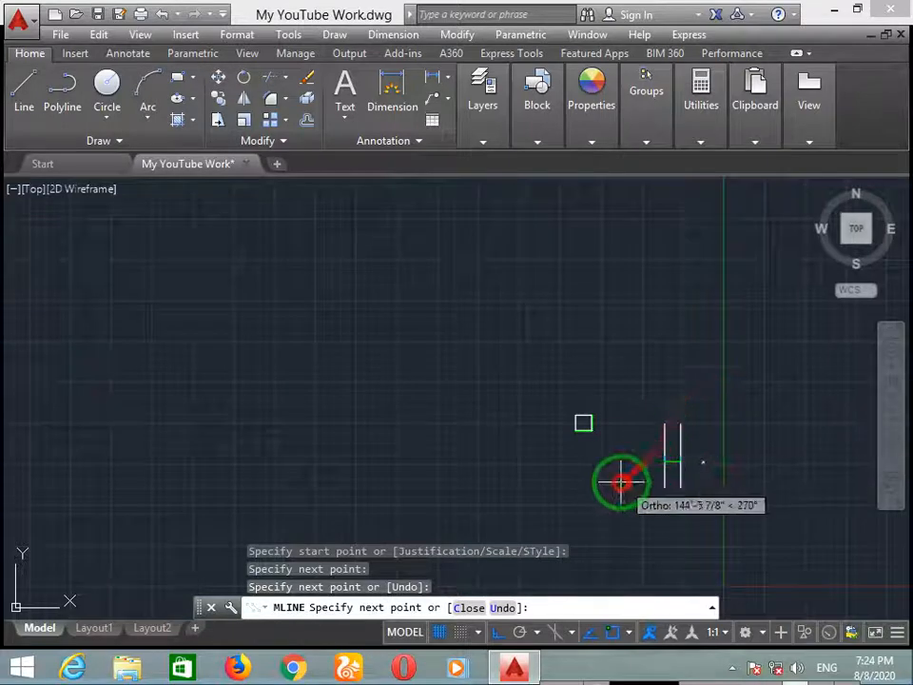
pyautogui.scroll(3, 644, 415)
pyautogui.scroll(2, 625, 430)
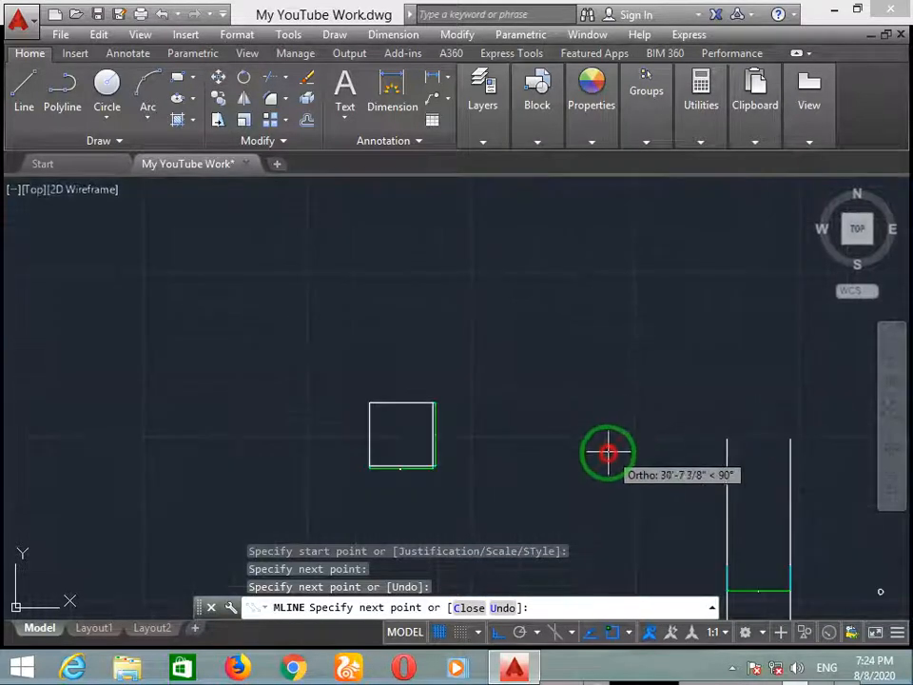
pyautogui.press('Escape')
# Delete the L-shaped multiline beside the square.
pyautogui.scroll(-4, 523, 514)
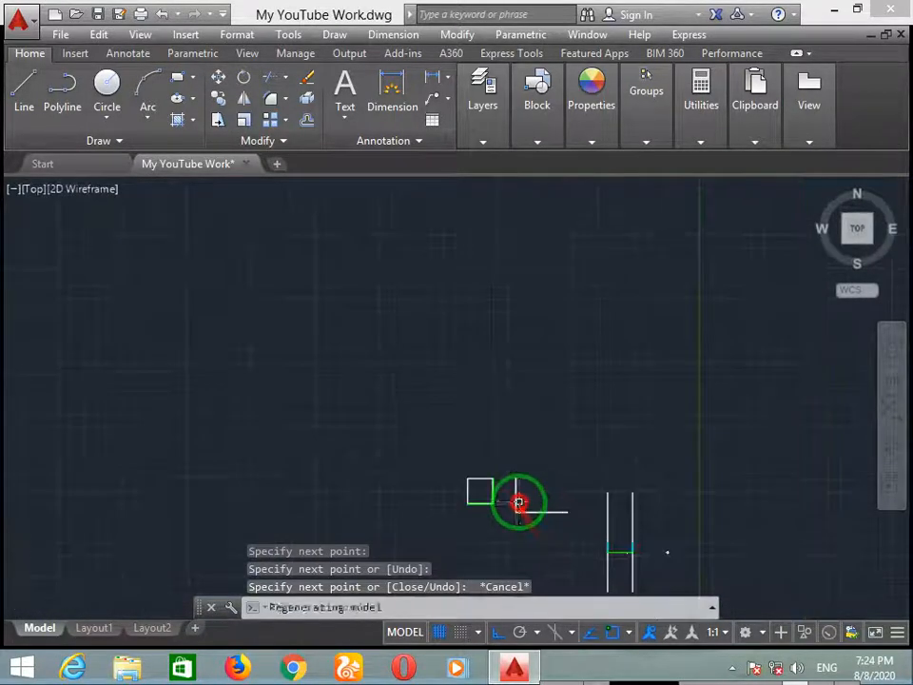
pyautogui.scroll(8, 548, 411)
pyautogui.scroll(2, 548, 411)
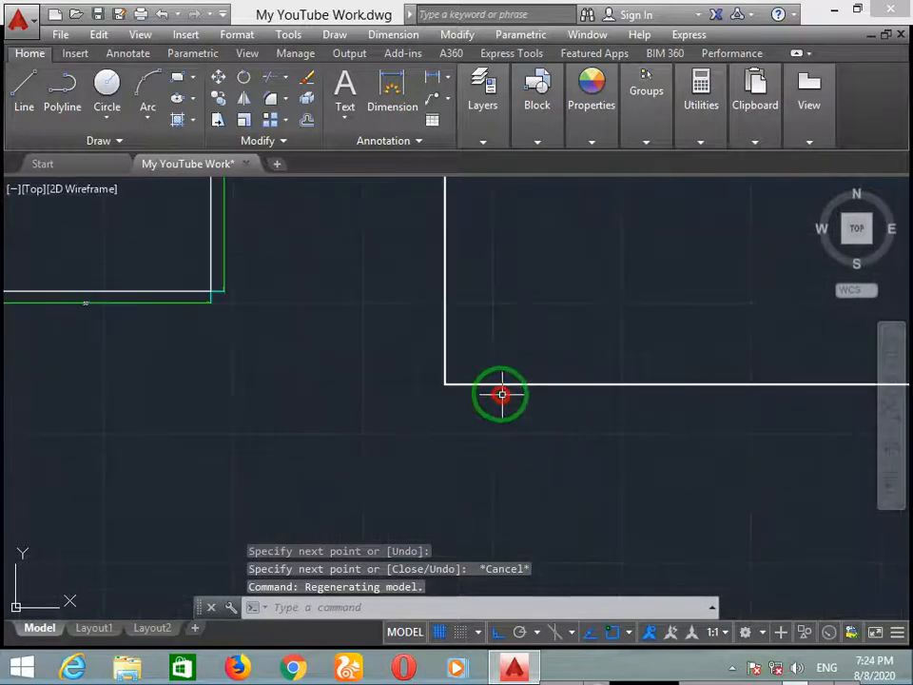
pyautogui.click(490, 385)
pyautogui.scroll(-8, 505, 424)
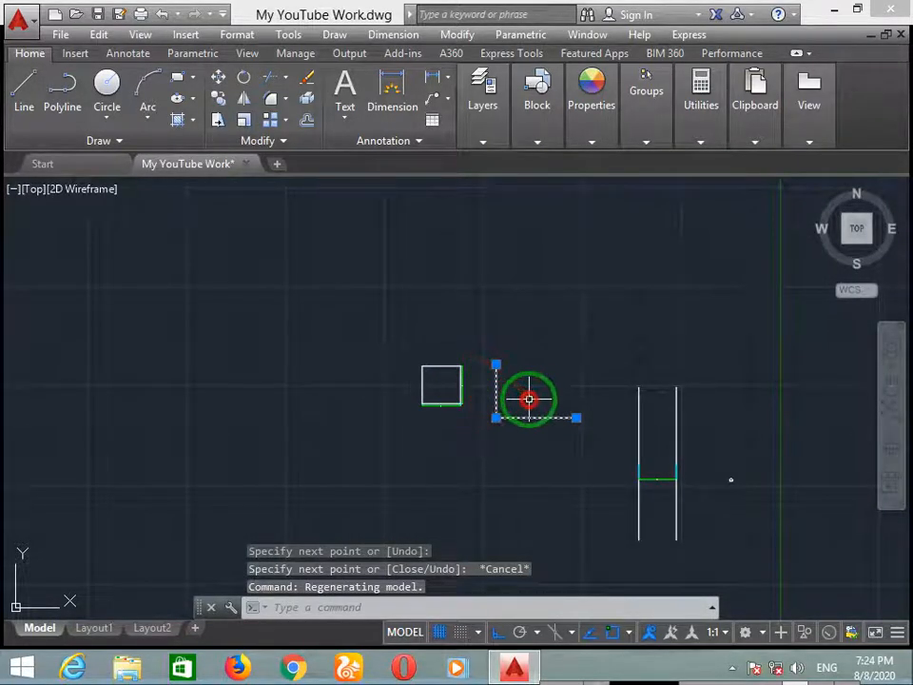
pyautogui.press('Delete')
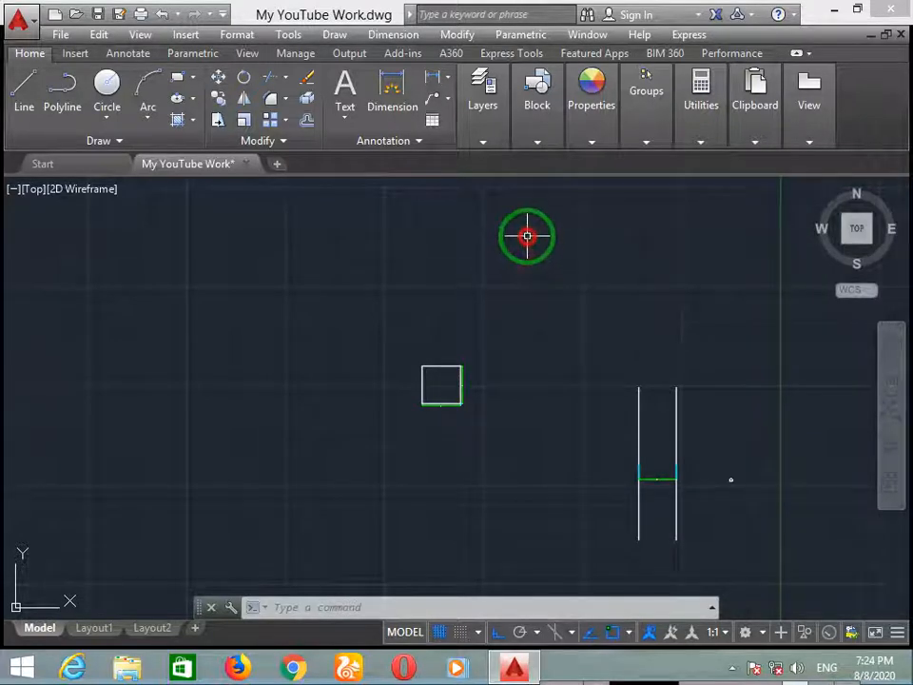
# Draw a 3-Point arc in the empty area left of the square, with its second point straight above the start and its end horizontally right of the second point.
pyautogui.click(482, 122)
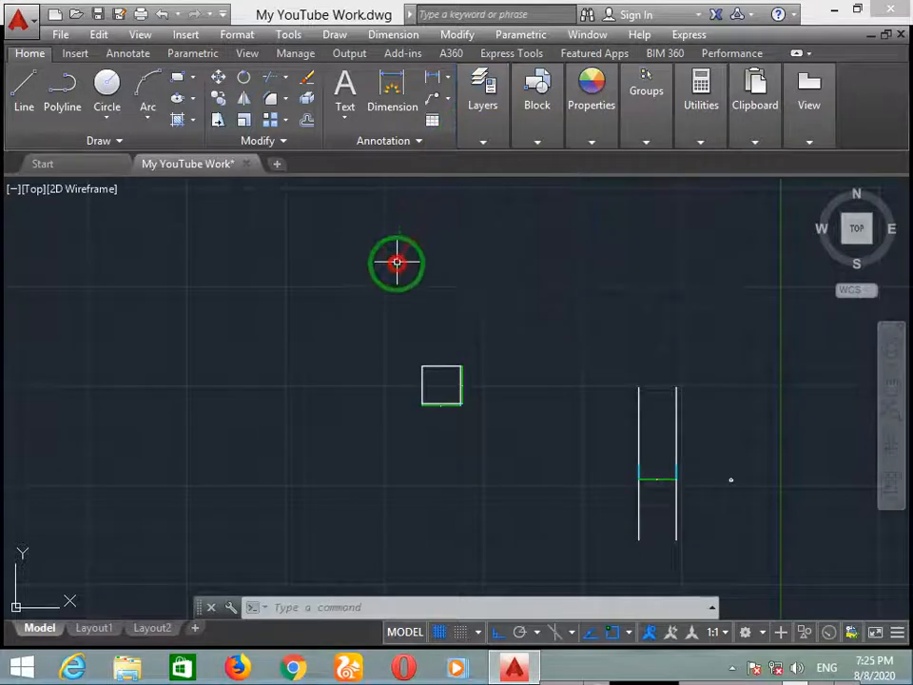
pyautogui.moveTo(449, 414)
pyautogui.mouseDown(button='middle')
pyautogui.moveTo(399, 291)
pyautogui.moveTo(378, 273)
pyautogui.mouseUp(button='middle')
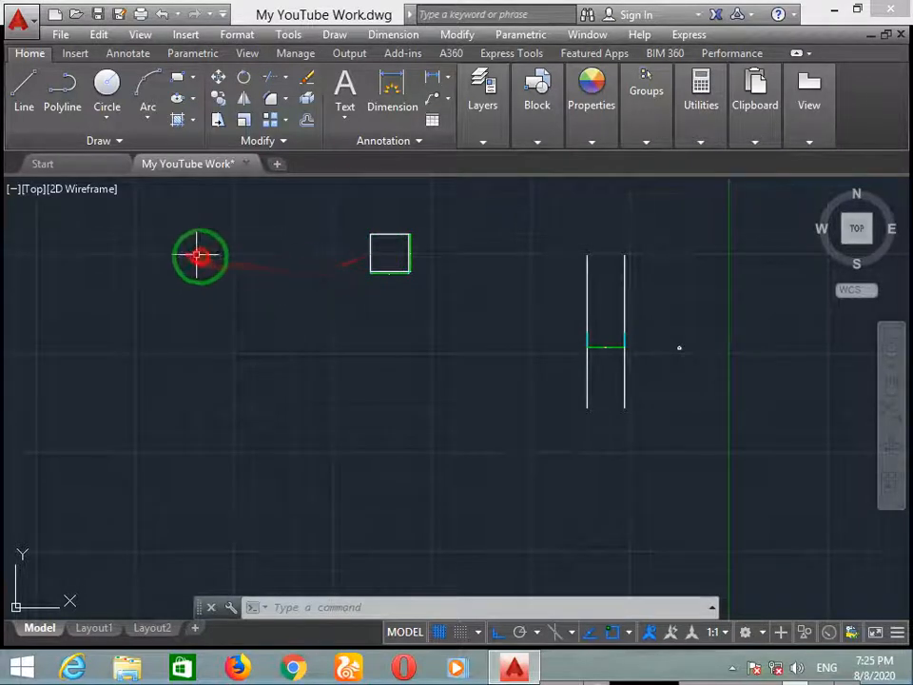
pyautogui.moveTo(224, 258); pyautogui.dragTo(268, 287, button='middle')
pyautogui.scroll(2, 285, 287)
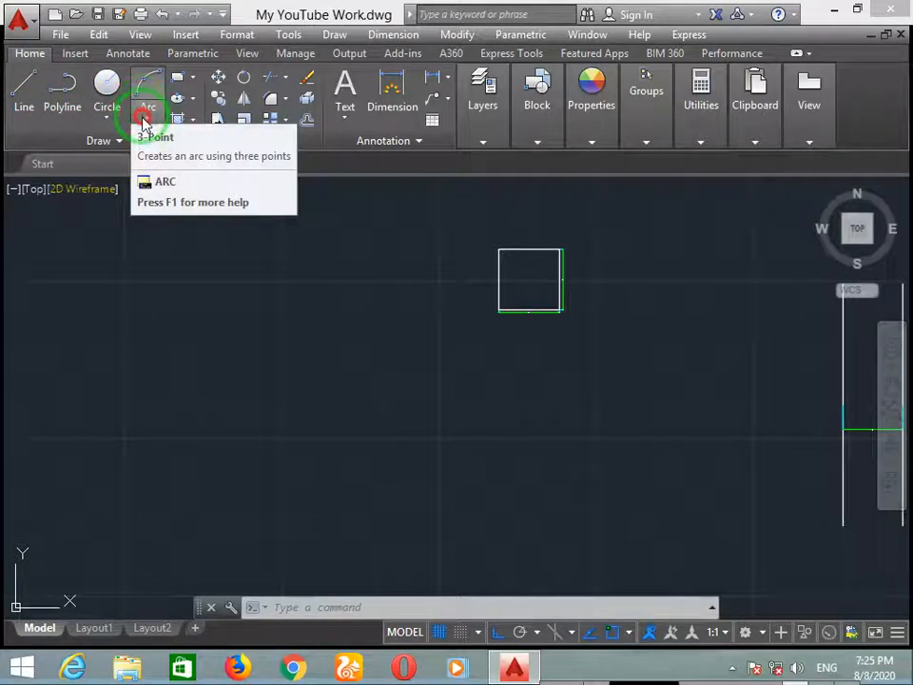
pyautogui.click(140, 125)
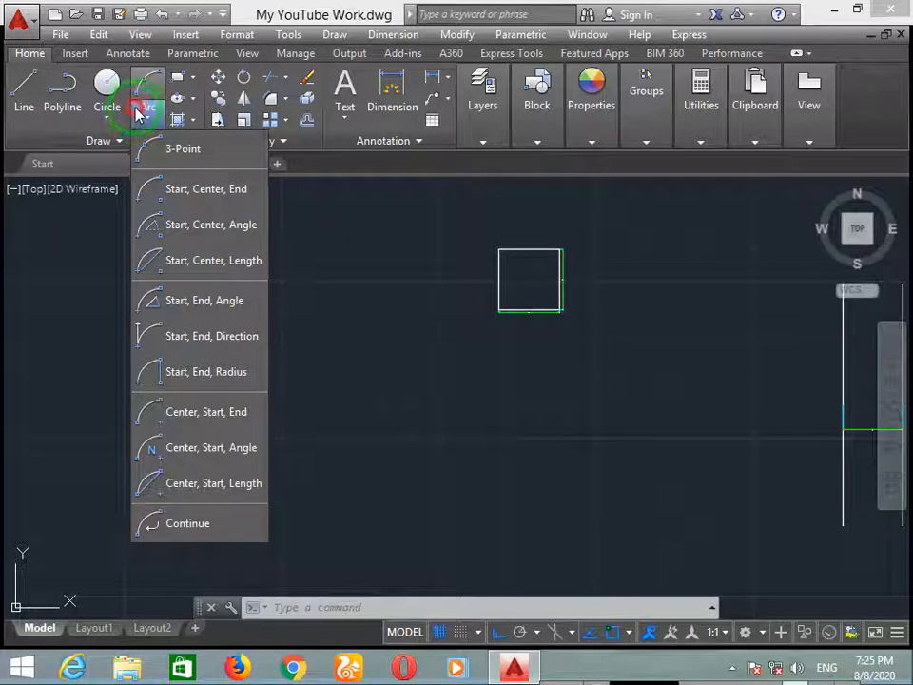
pyautogui.click(142, 85)
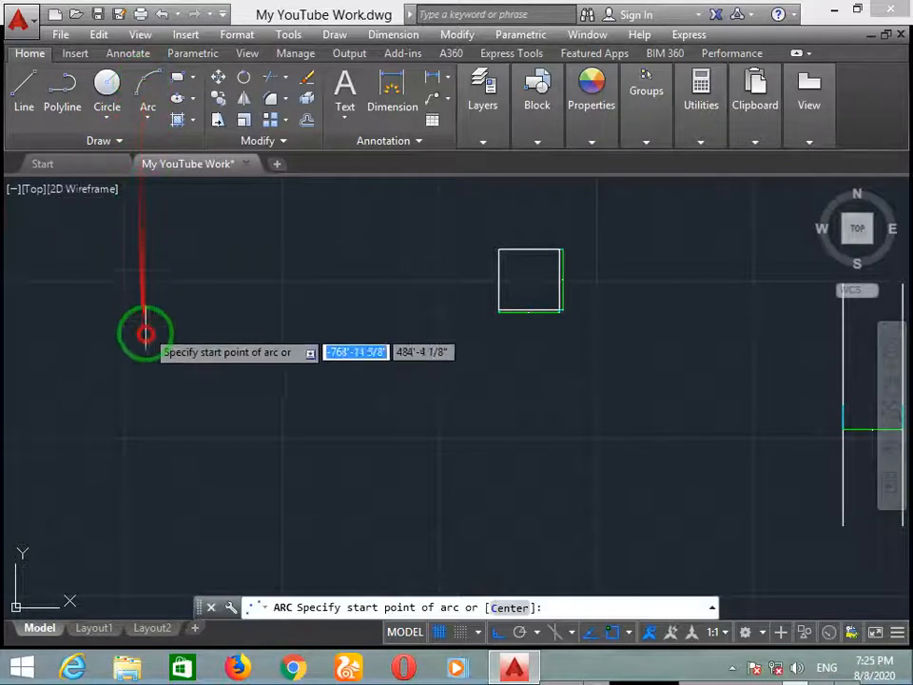
pyautogui.click(158, 434)
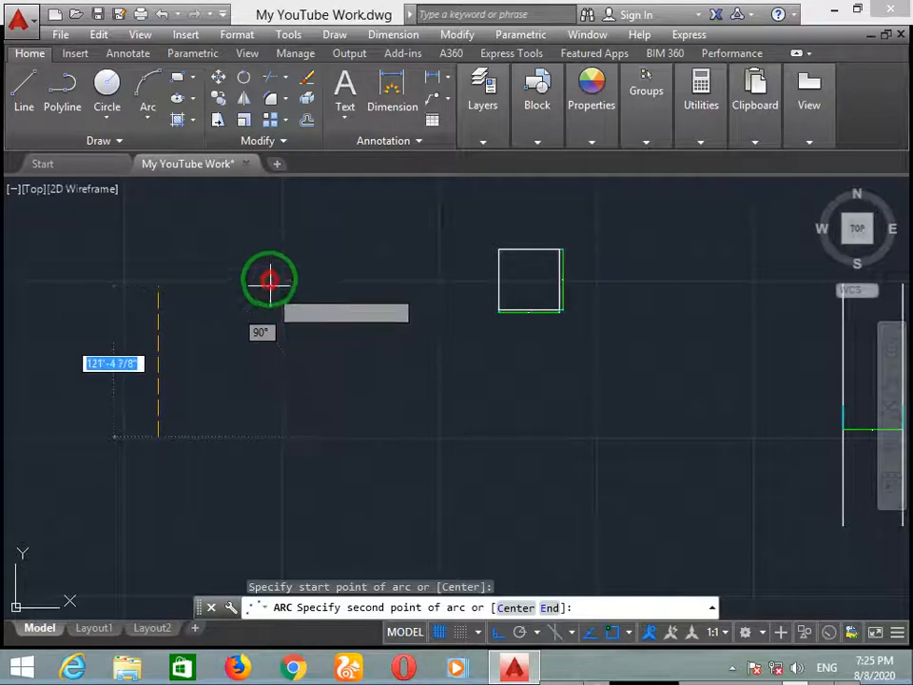
pyautogui.click(158, 270)
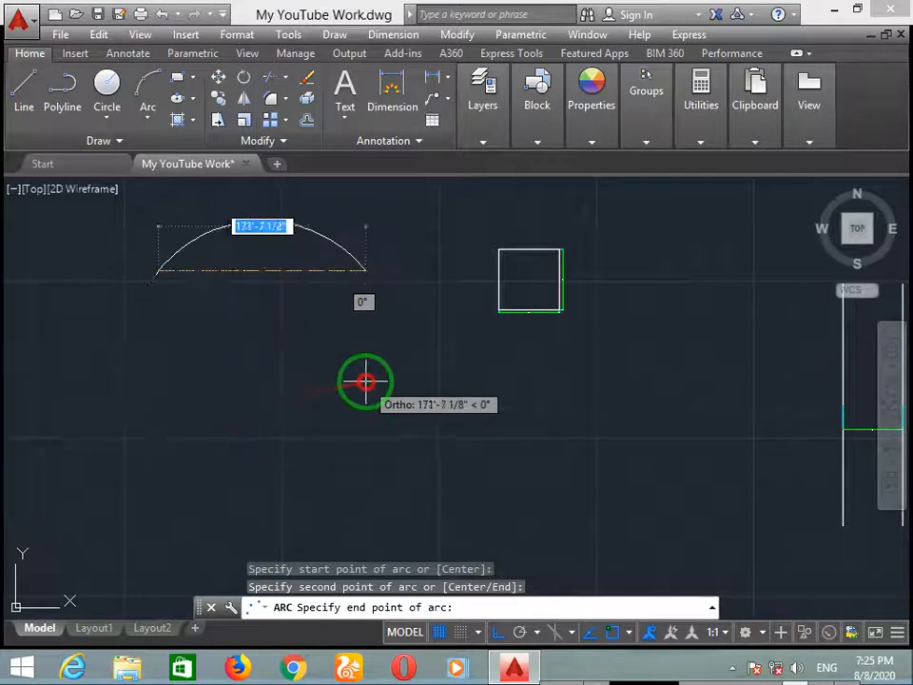
pyautogui.click(378, 426)
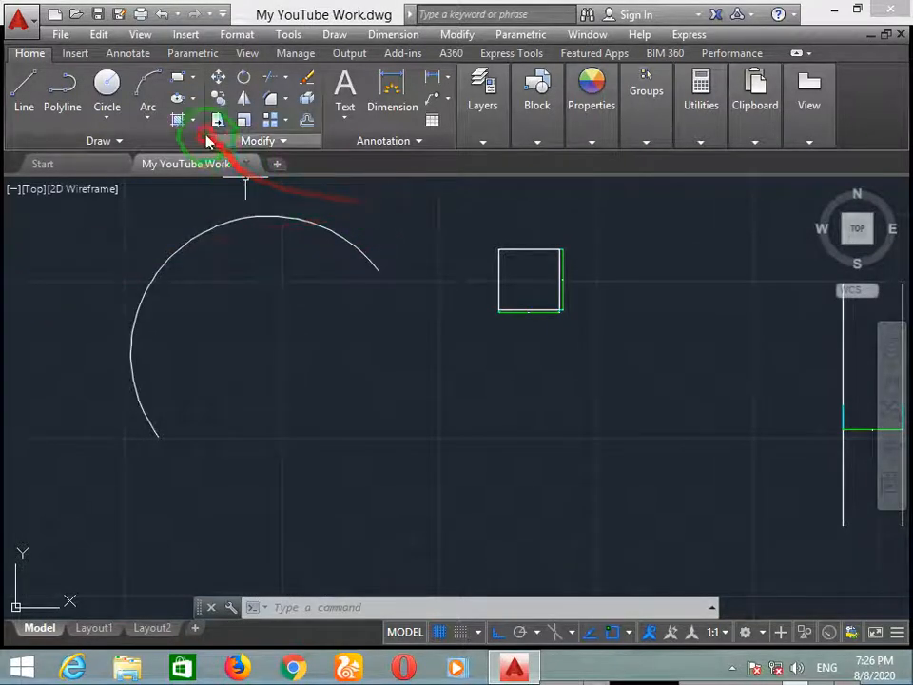
# Draw another 3-Point arc starting below the square, with its second point straight above the start and its end level with the second point to the right.
pyautogui.click(148, 108)
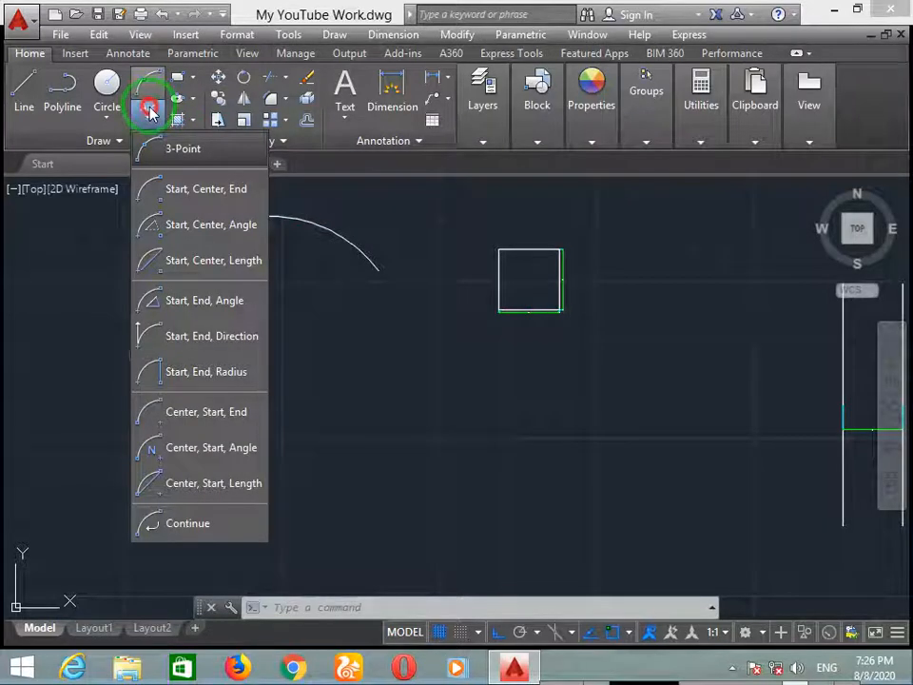
pyautogui.click(161, 154)
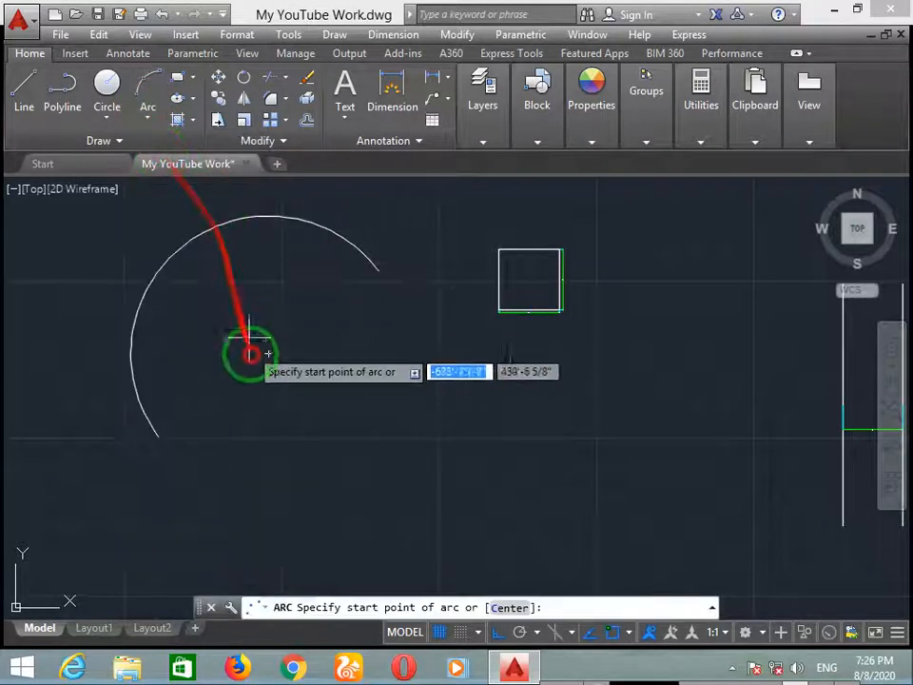
pyautogui.moveTo(475, 368)
pyautogui.mouseDown(button='middle')
pyautogui.moveTo(291, 271)
pyautogui.moveTo(202, 275)
pyautogui.mouseUp(button='middle')
pyautogui.click(211, 409)
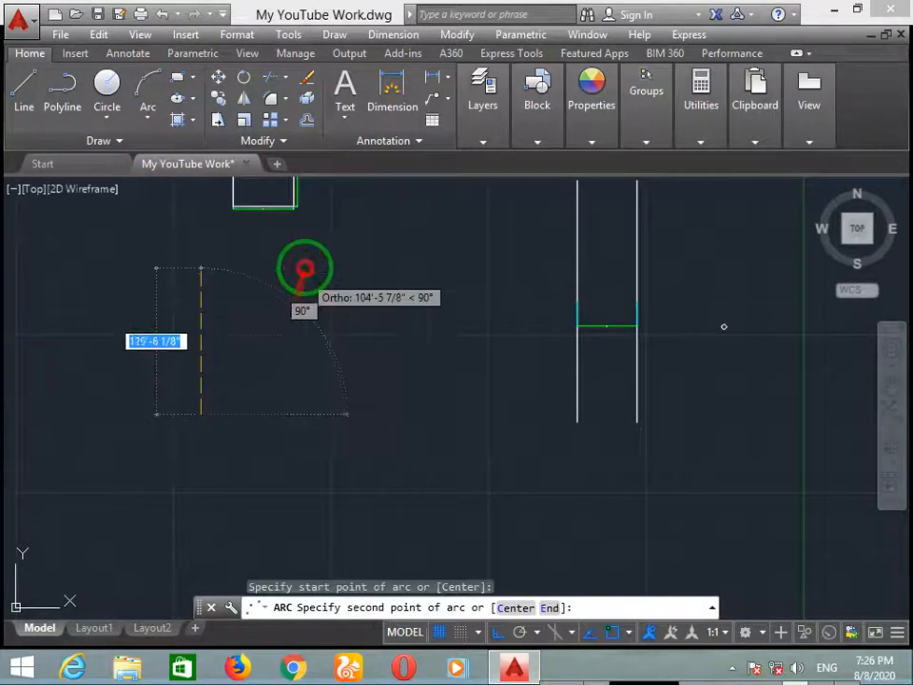
pyautogui.click(201, 244)
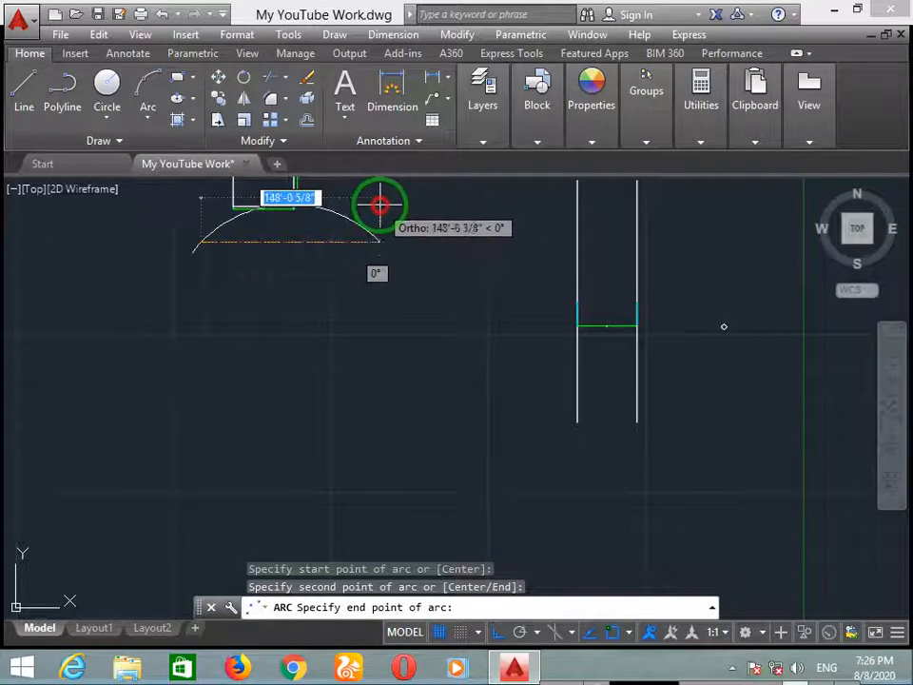
pyautogui.moveTo(403, 198); pyautogui.dragTo(369, 275, button='middle')
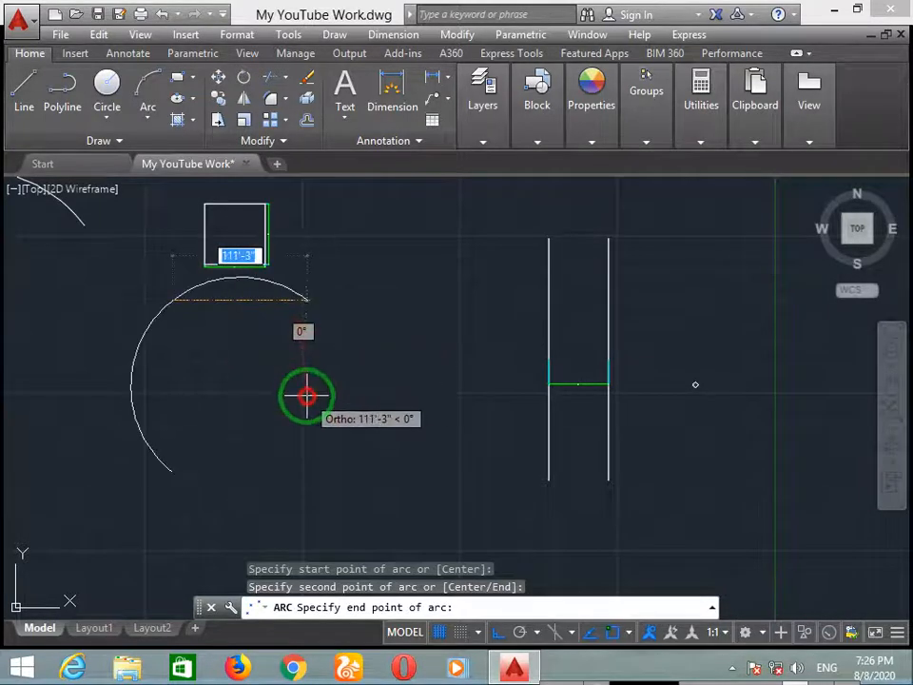
pyautogui.click(361, 369)
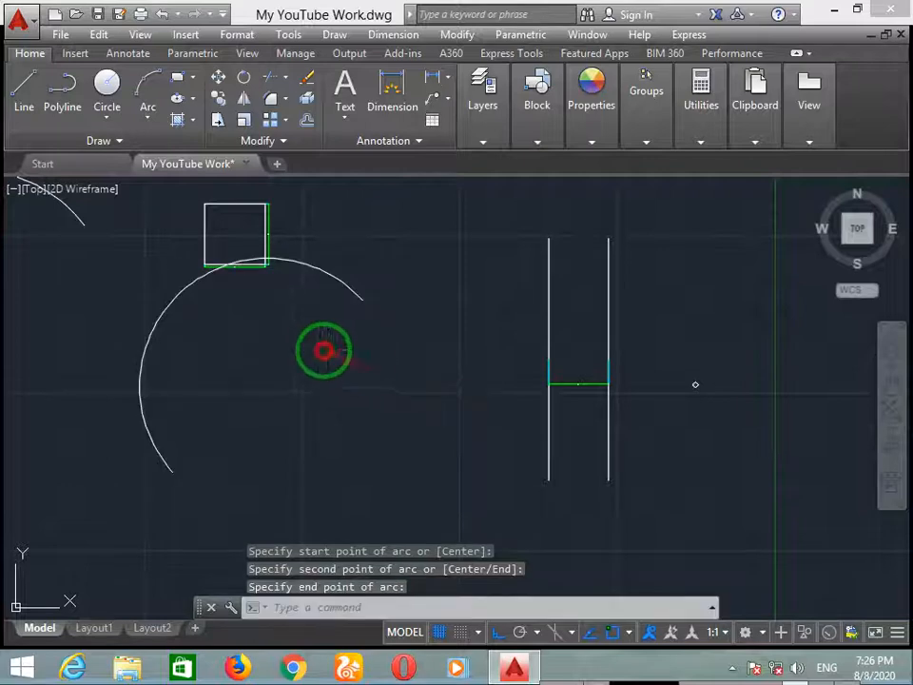
pyautogui.moveTo(293, 358); pyautogui.dragTo(515, 301, button='middle')
pyautogui.moveTo(220, 319); pyautogui.dragTo(245, 389, button='middle')
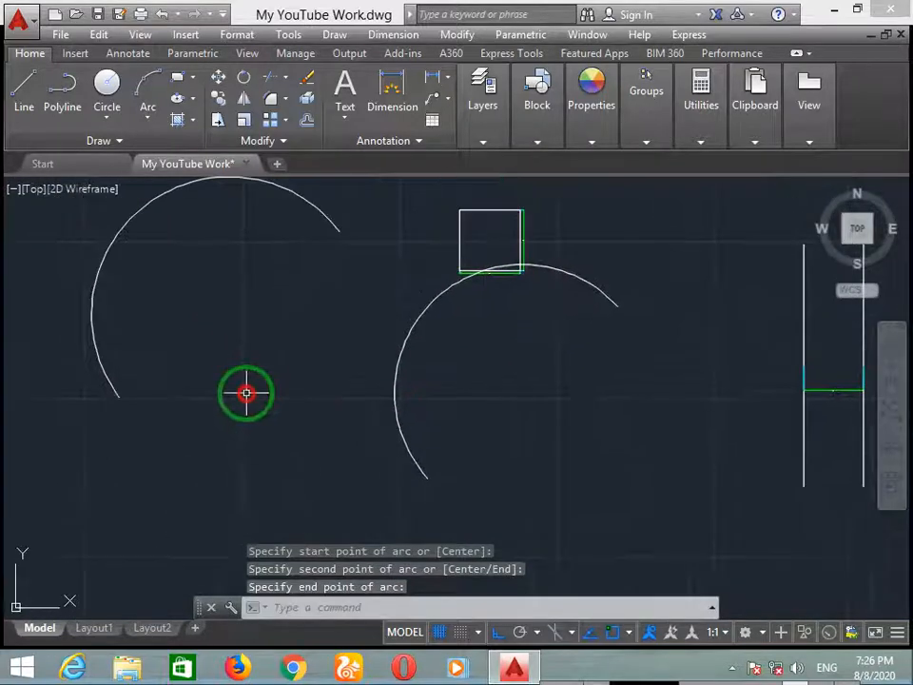
pyautogui.click(149, 114)
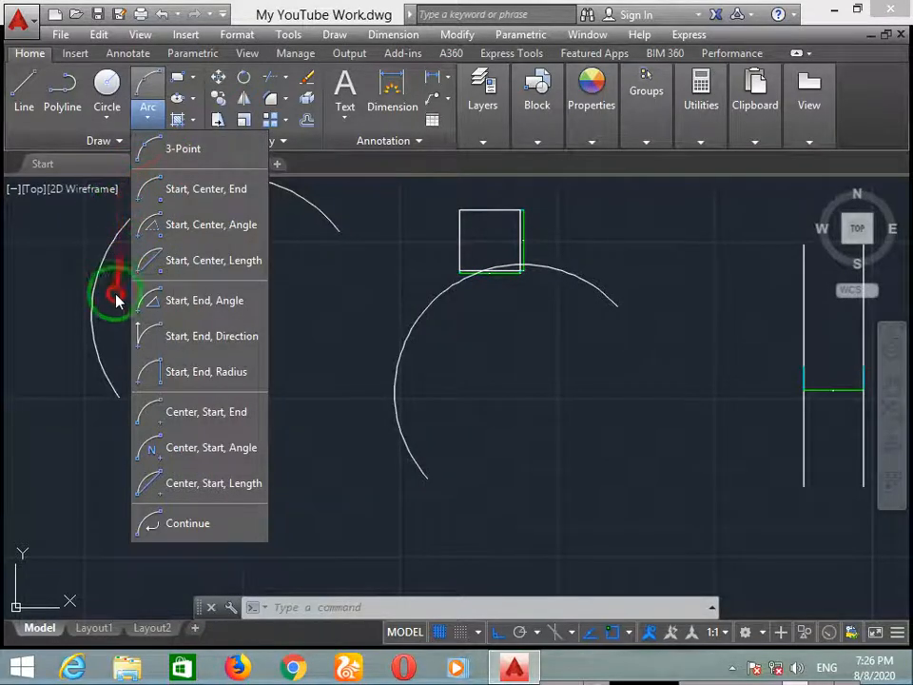
pyautogui.click(75, 286)
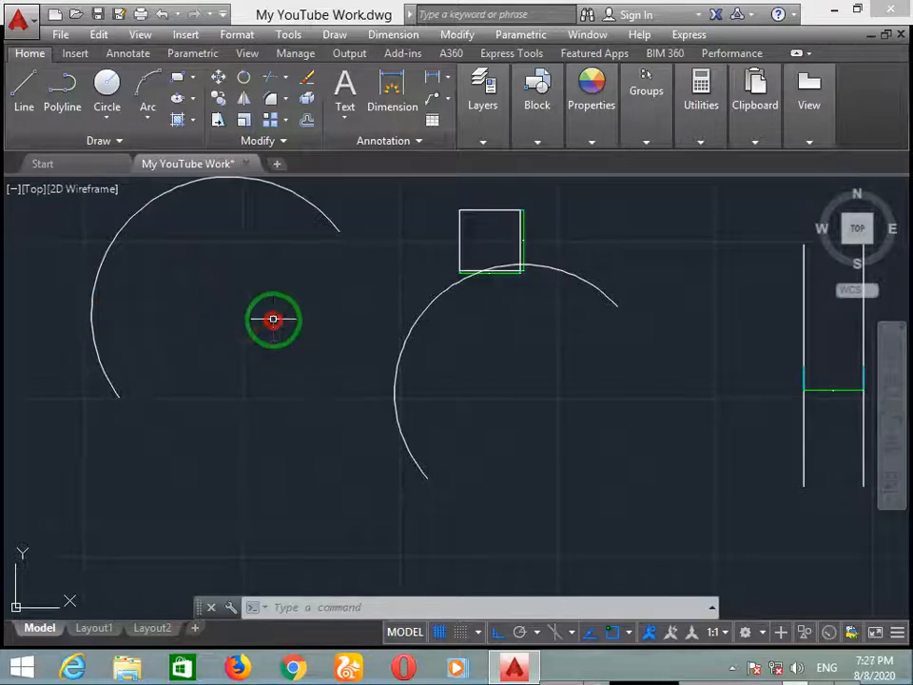
pyautogui.moveTo(328, 430); pyautogui.dragTo(193, 357, button='middle')
pyautogui.scroll(-3, 299, 401)
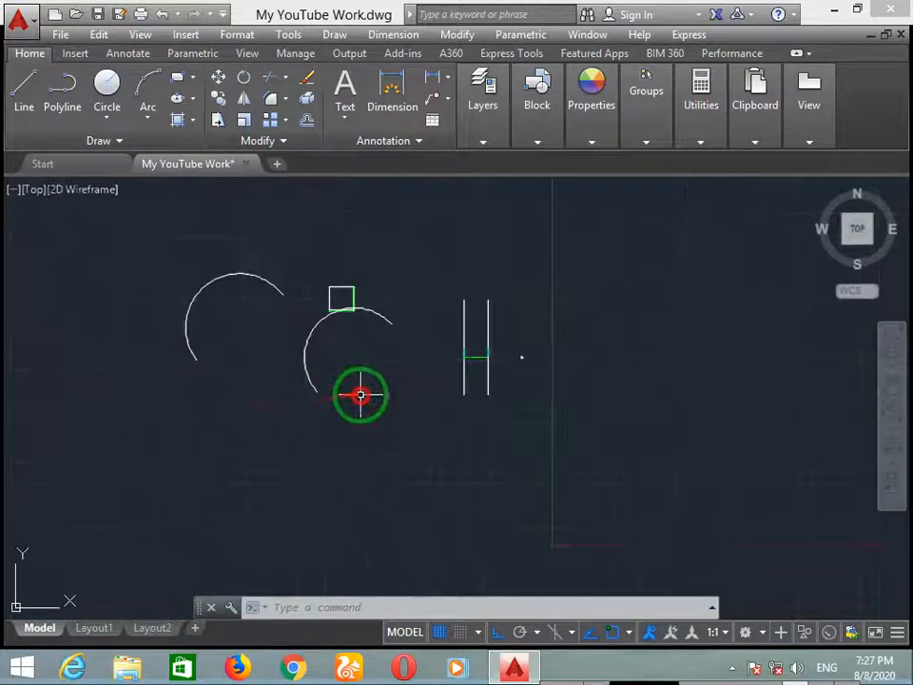
pyautogui.click(587, 255)
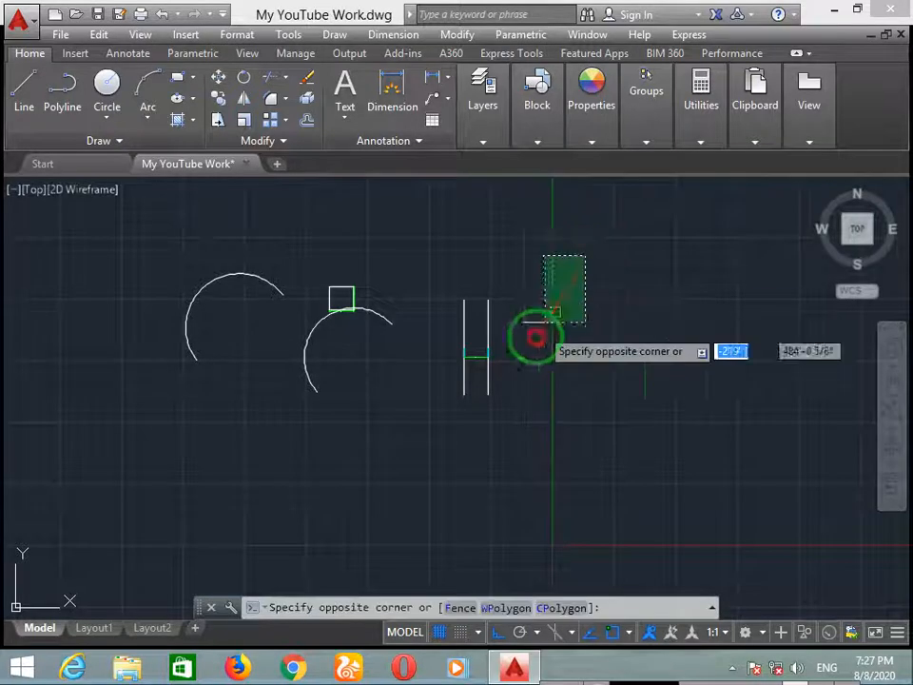
pyautogui.click(446, 472)
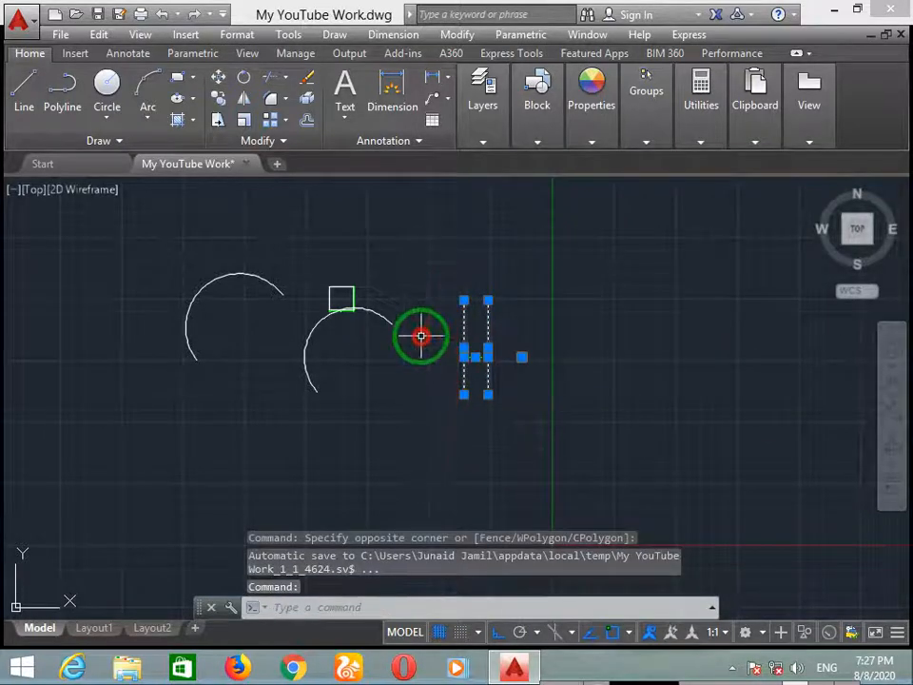
pyautogui.press('Escape')
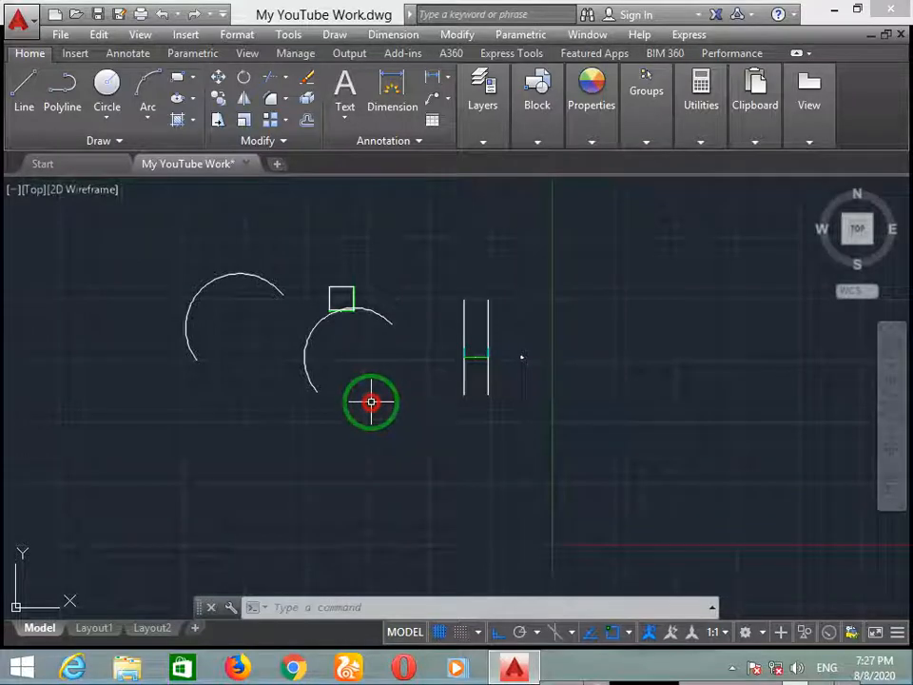
pyautogui.click(333, 38)
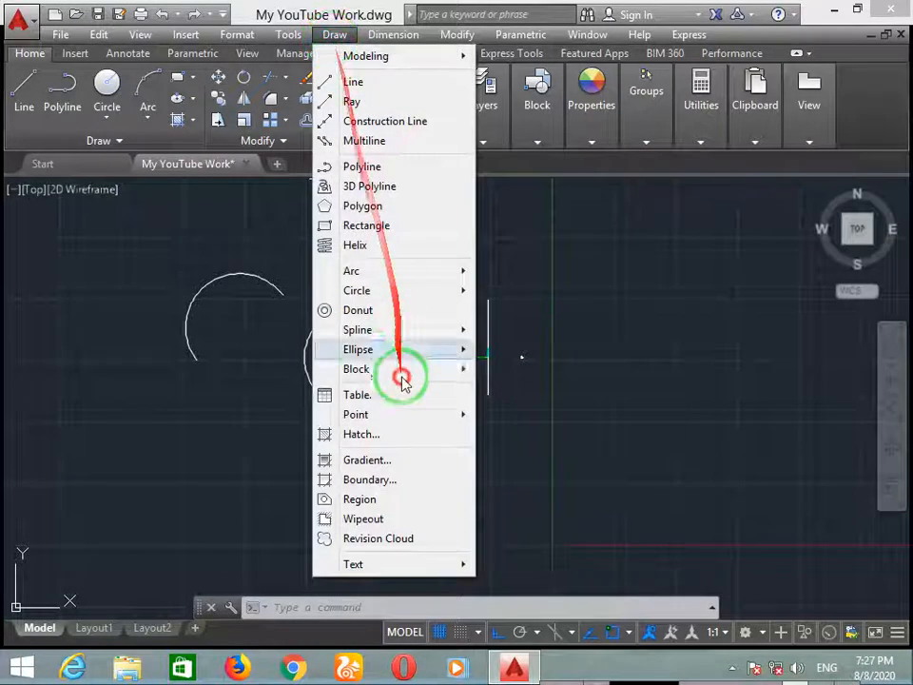
pyautogui.click(342, 39)
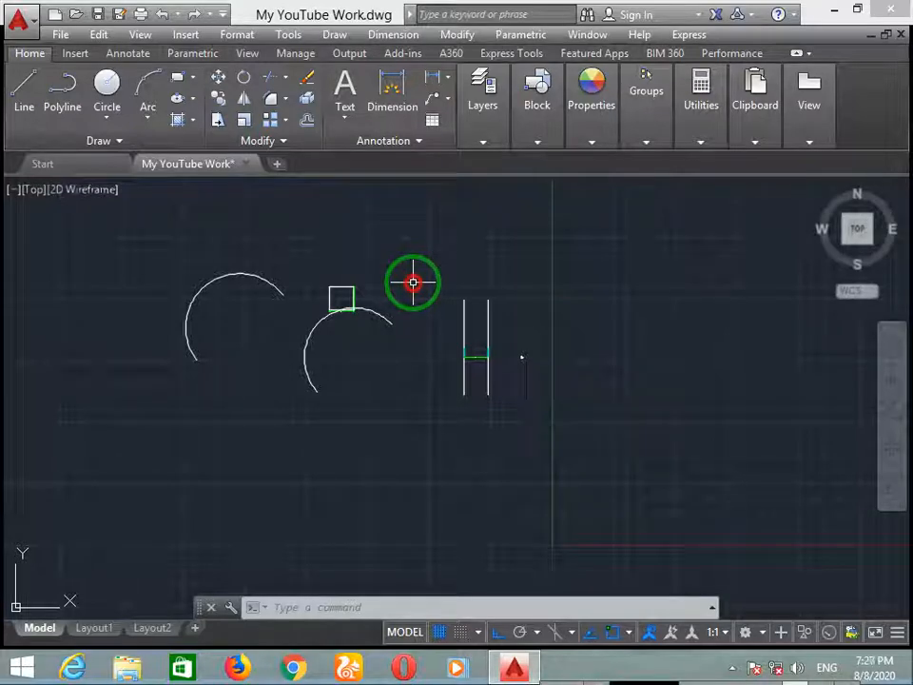
# Turn off Ortho mode so that points can be placed in any direction.
pyautogui.moveTo(316, 387); pyautogui.dragTo(508, 326, button='middle')
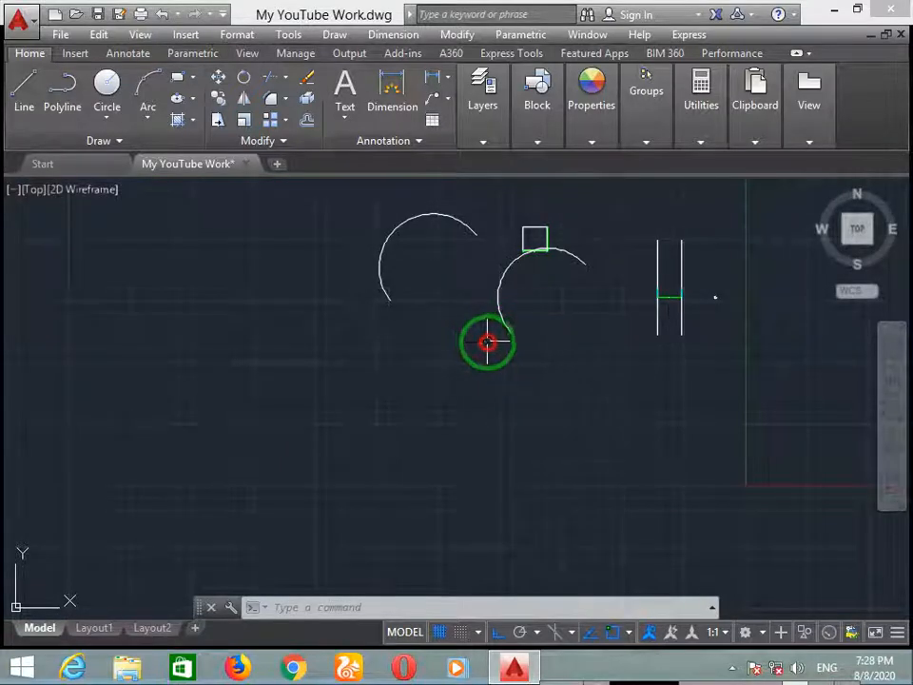
pyautogui.moveTo(589, 357); pyautogui.dragTo(487, 442, button='middle')
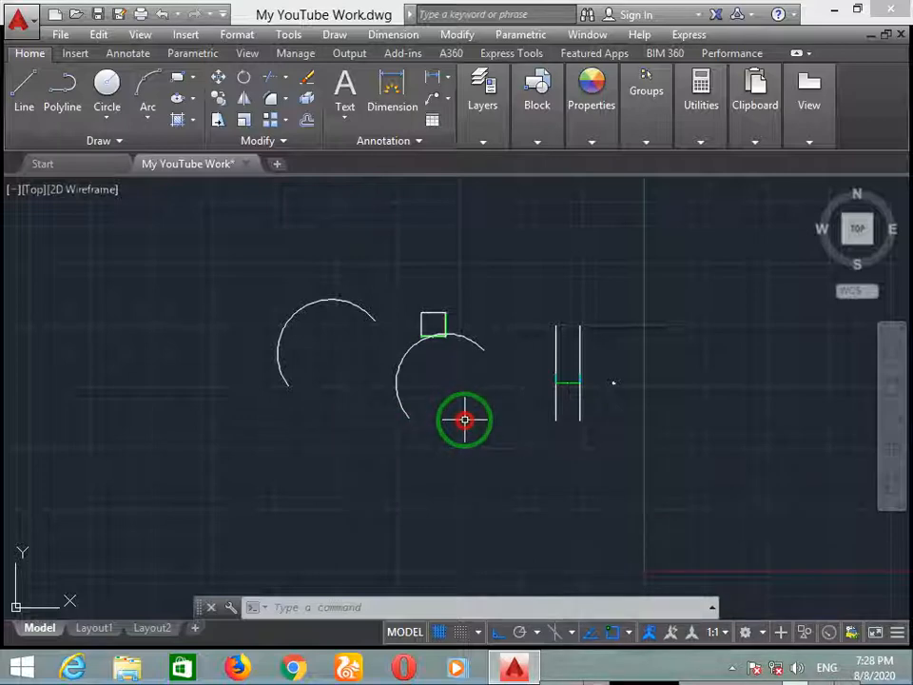
pyautogui.press('F8')
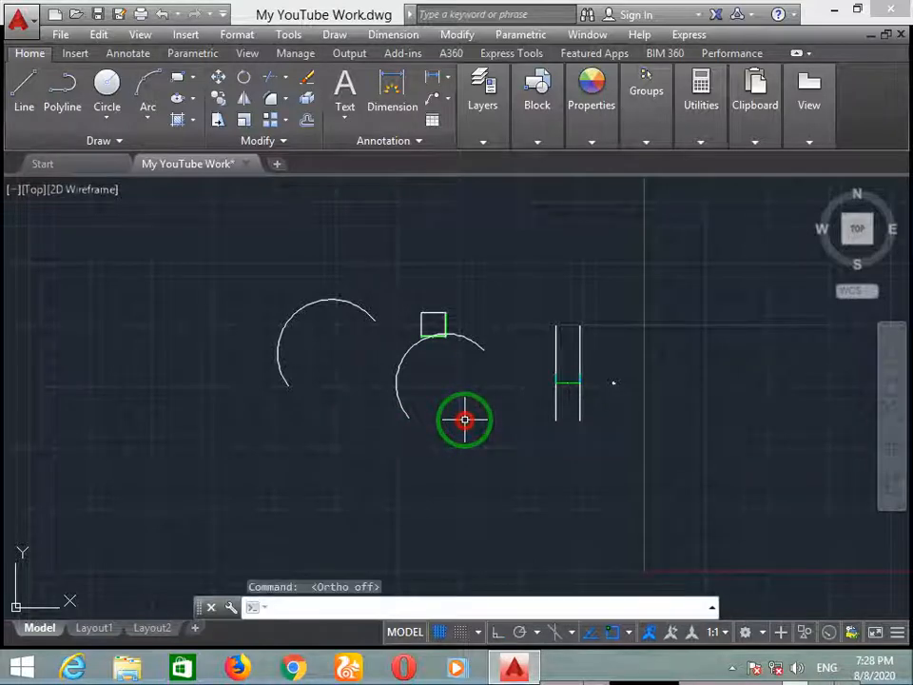